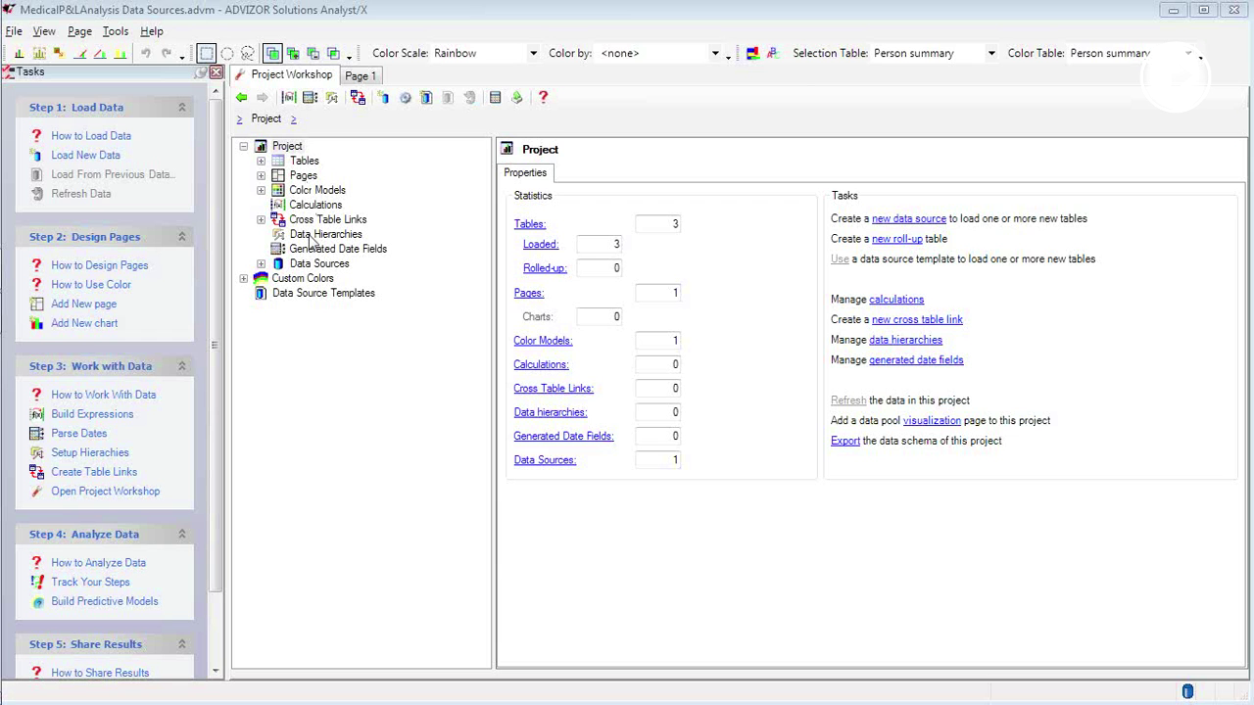
Examine the tables loaded from the Access data source in the project's Data Sources.
{"action": "left_click", "coordinate": [316, 265]}
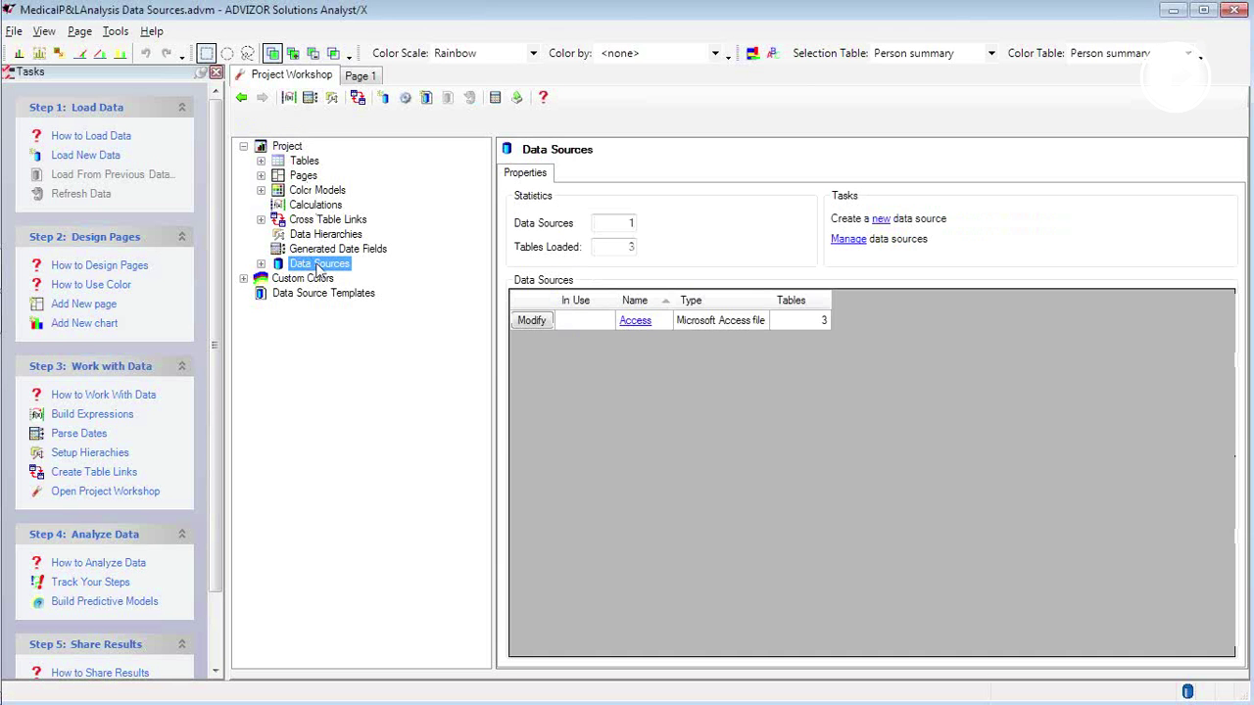
{"action": "double_click", "coordinate": [317, 266]}
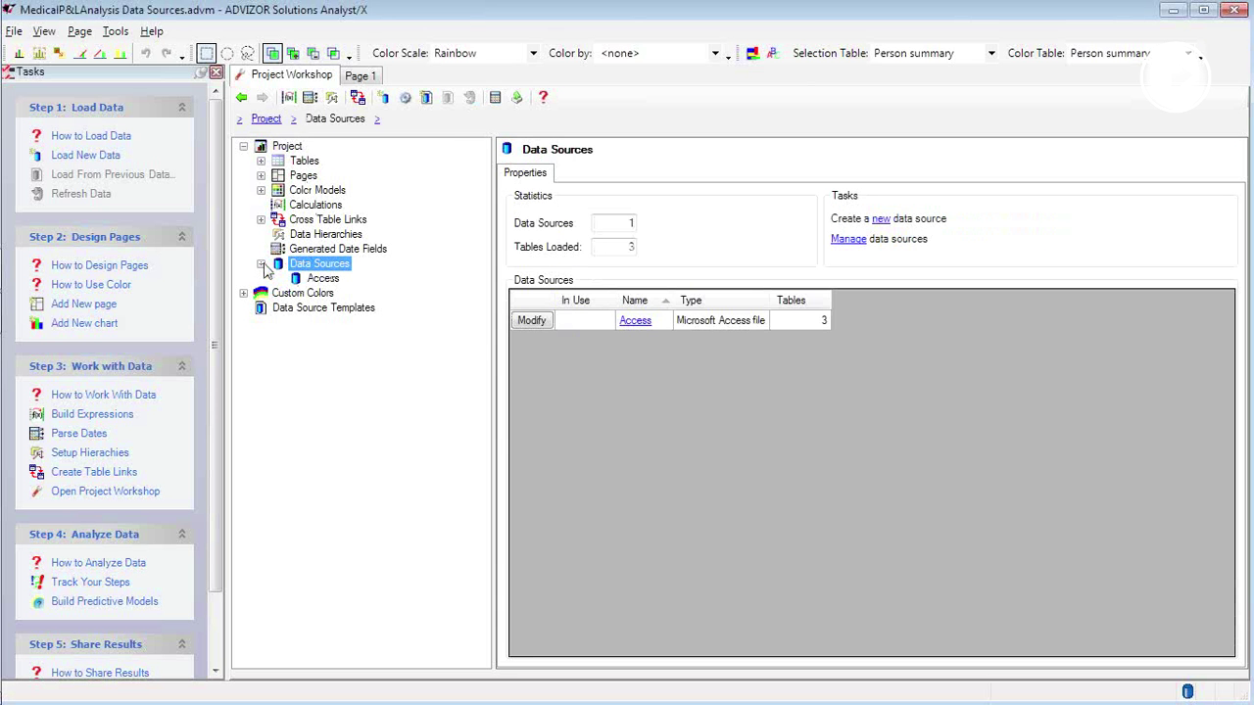
{"action": "left_click", "coordinate": [321, 279]}
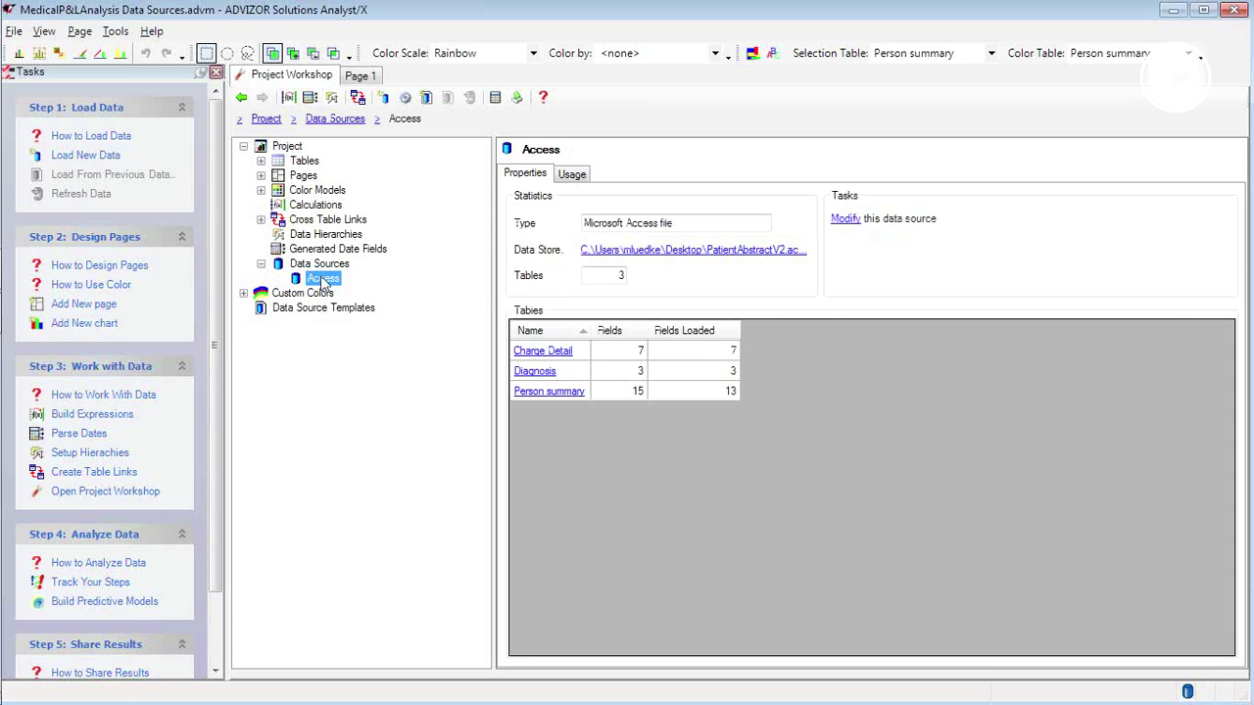
{"action": "left_click", "coordinate": [562, 354]}
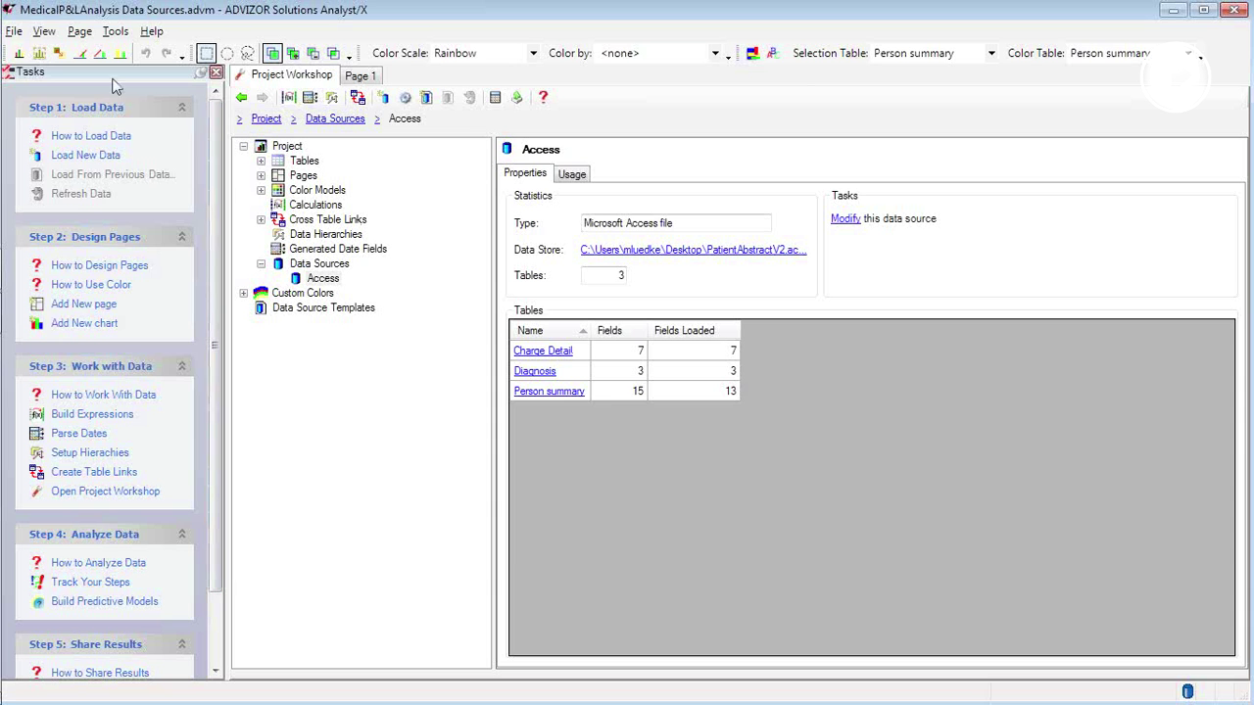
{"action": "left_click", "coordinate": [14, 31]}
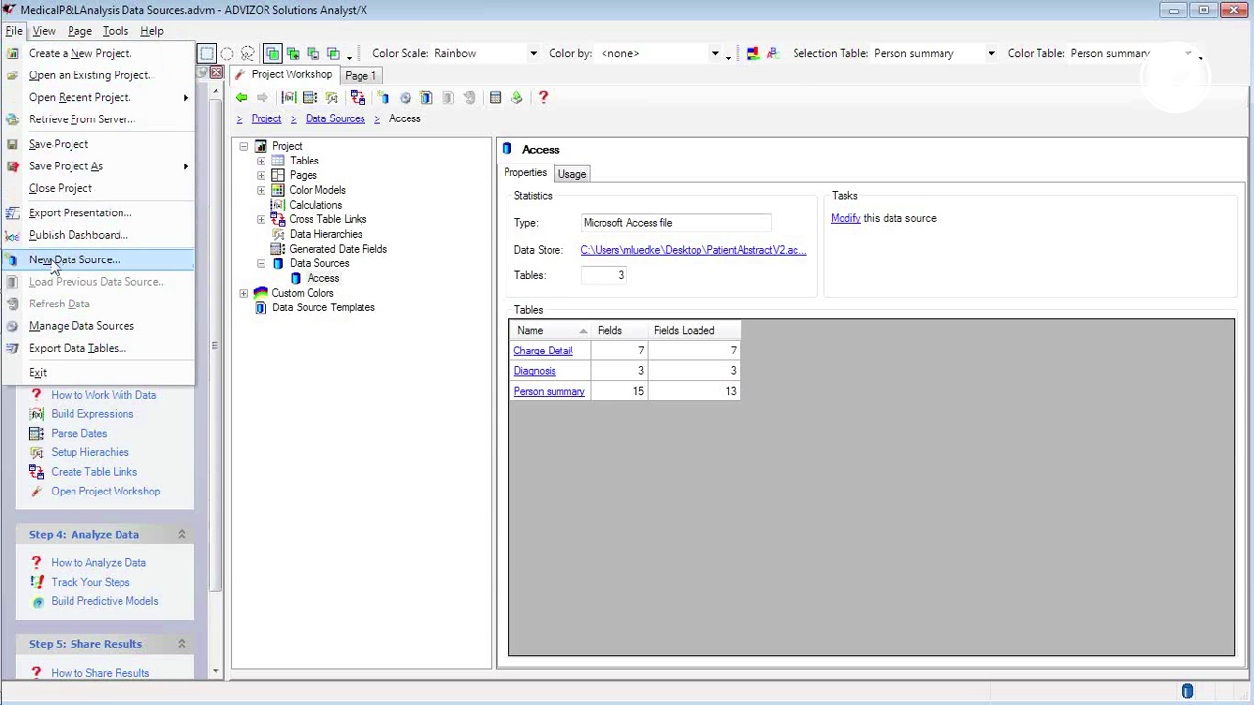
{"action": "left_click", "coordinate": [425, 225]}
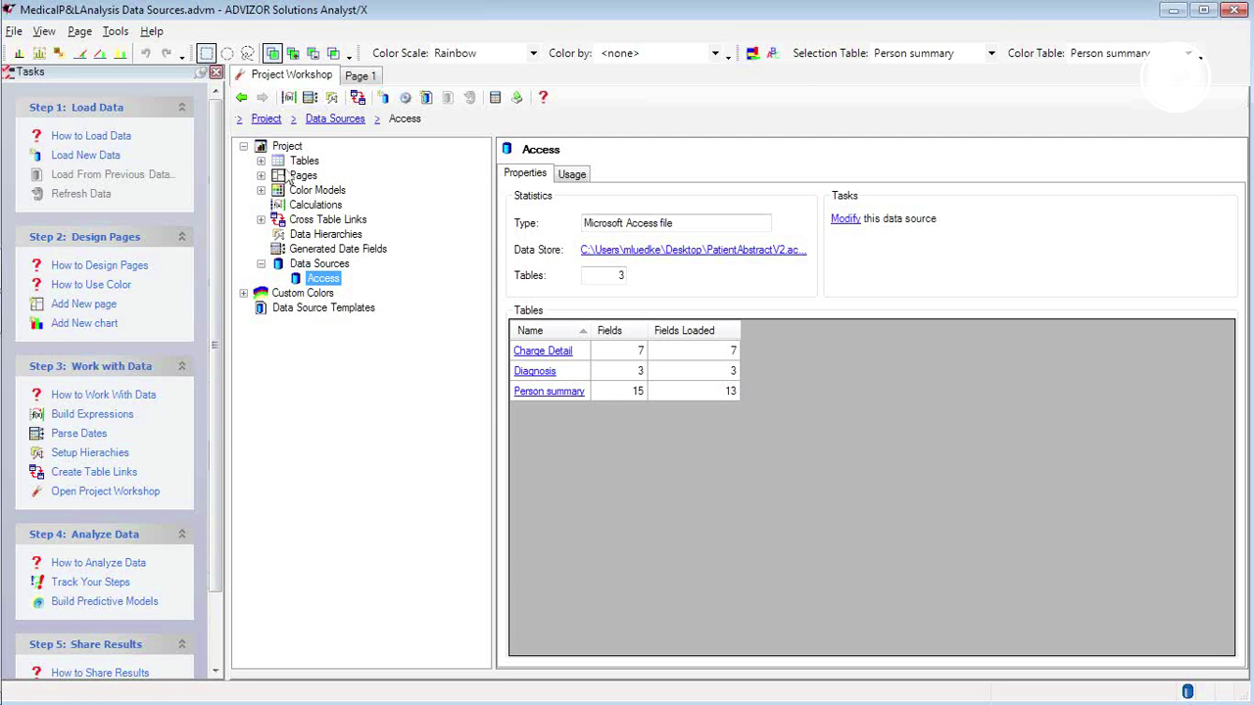
Start a new data source template using Microsoft Excel File as the data source type.
{"action": "left_click", "coordinate": [296, 310]}
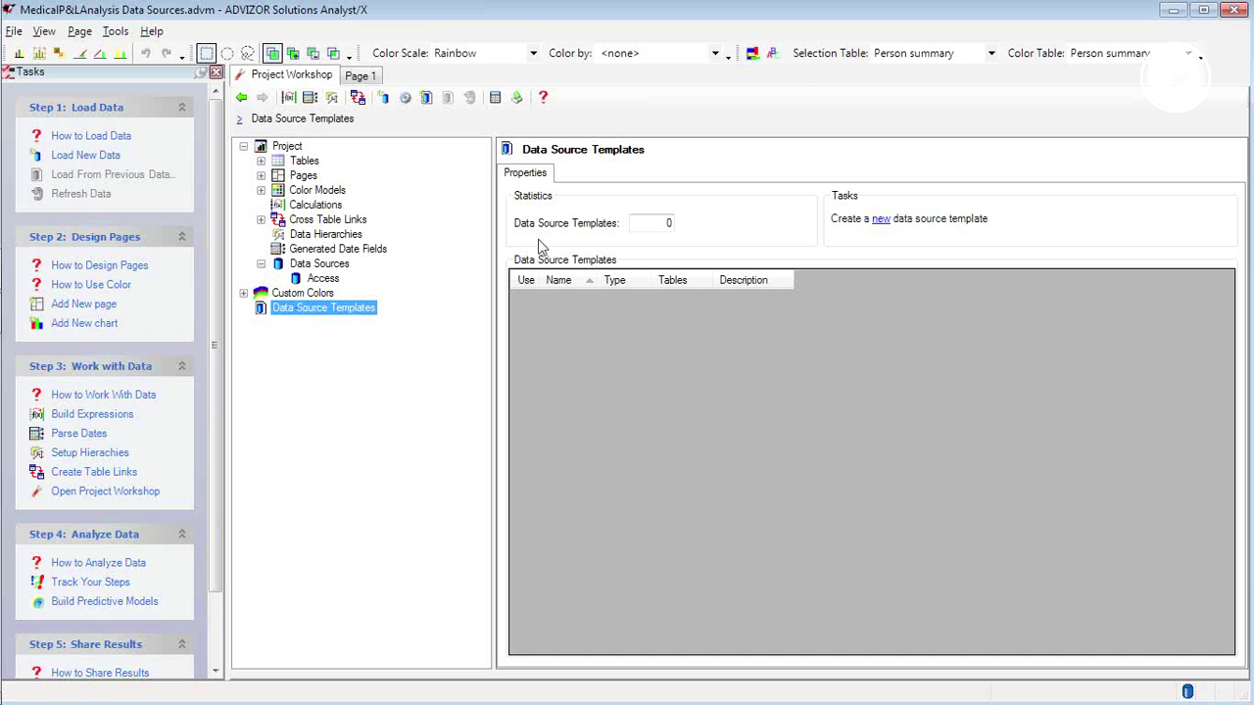
{"action": "left_click", "coordinate": [881, 222]}
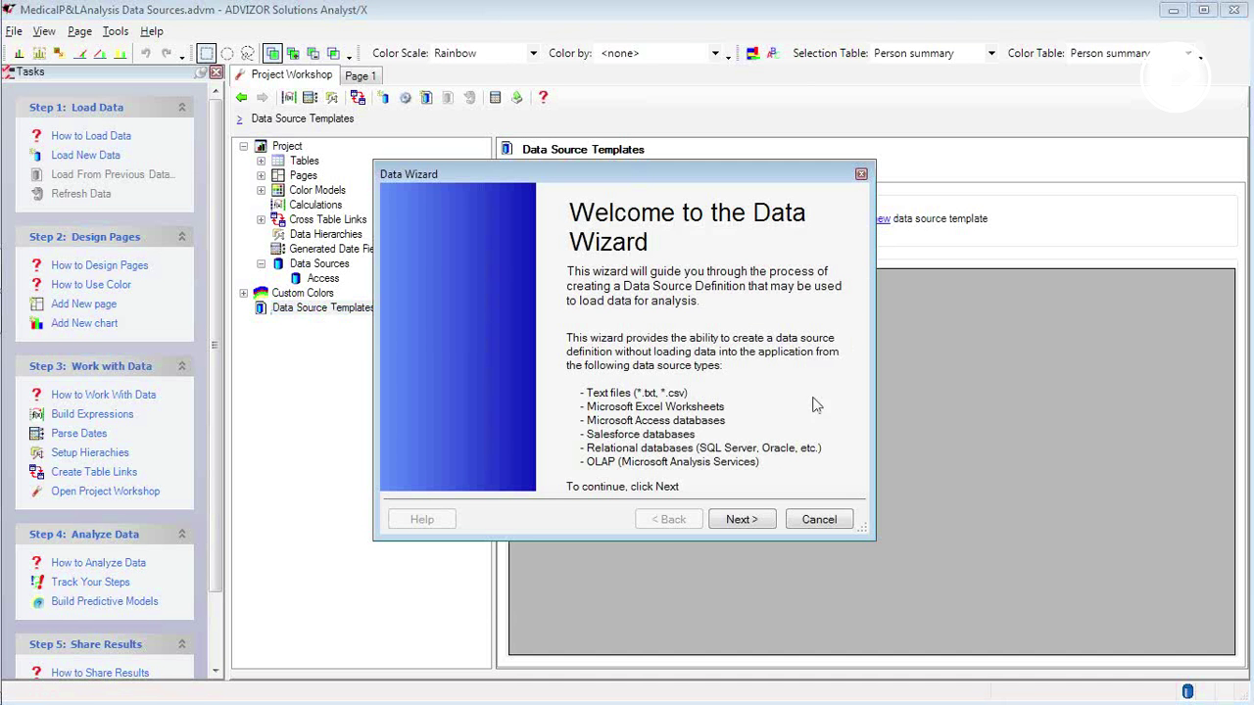
{"action": "left_click", "coordinate": [748, 515]}
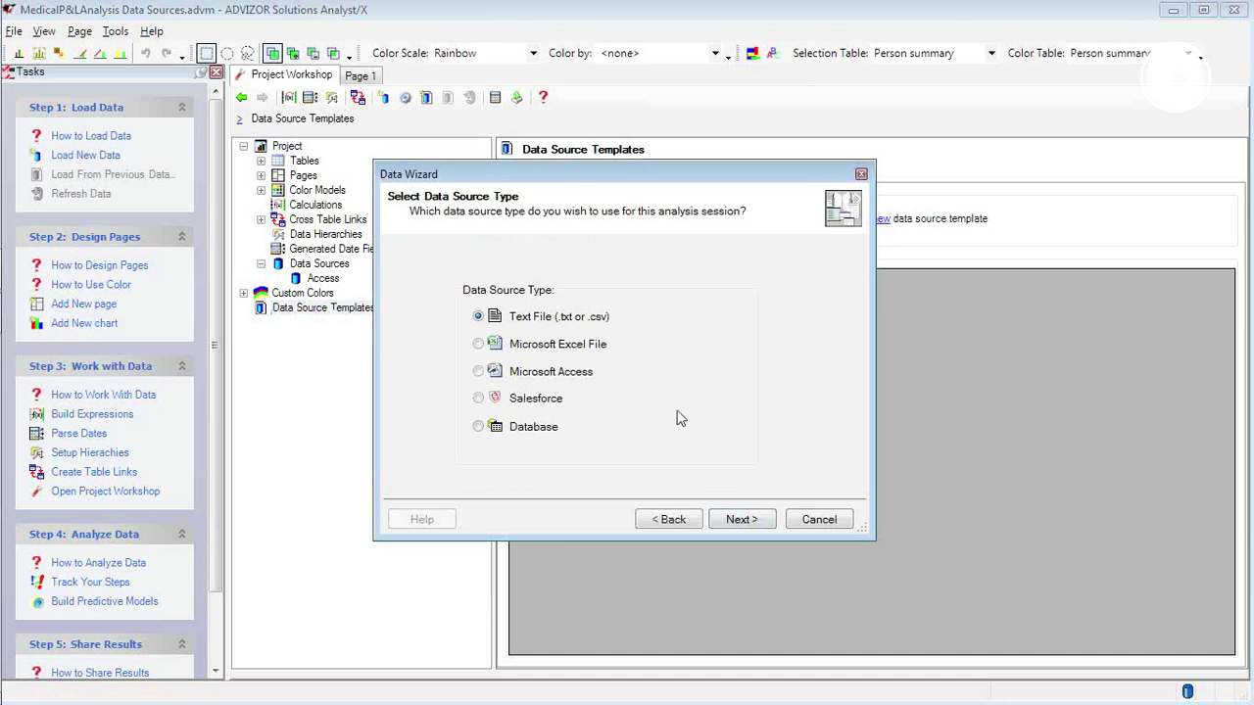
{"action": "left_click", "coordinate": [580, 346]}
{"action": "left_click", "coordinate": [742, 521]}
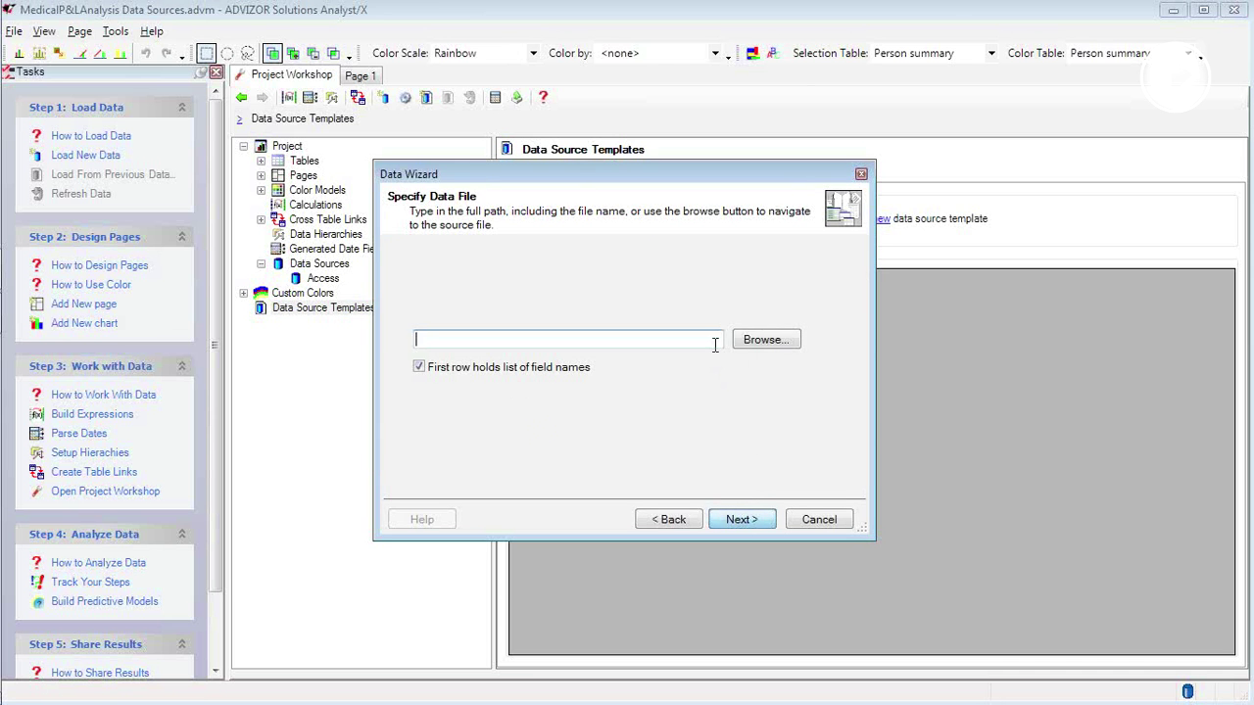
Choose Demographic.xlsx from the Med folder on the Desktop as the template's source file.
{"action": "left_click", "coordinate": [761, 340]}
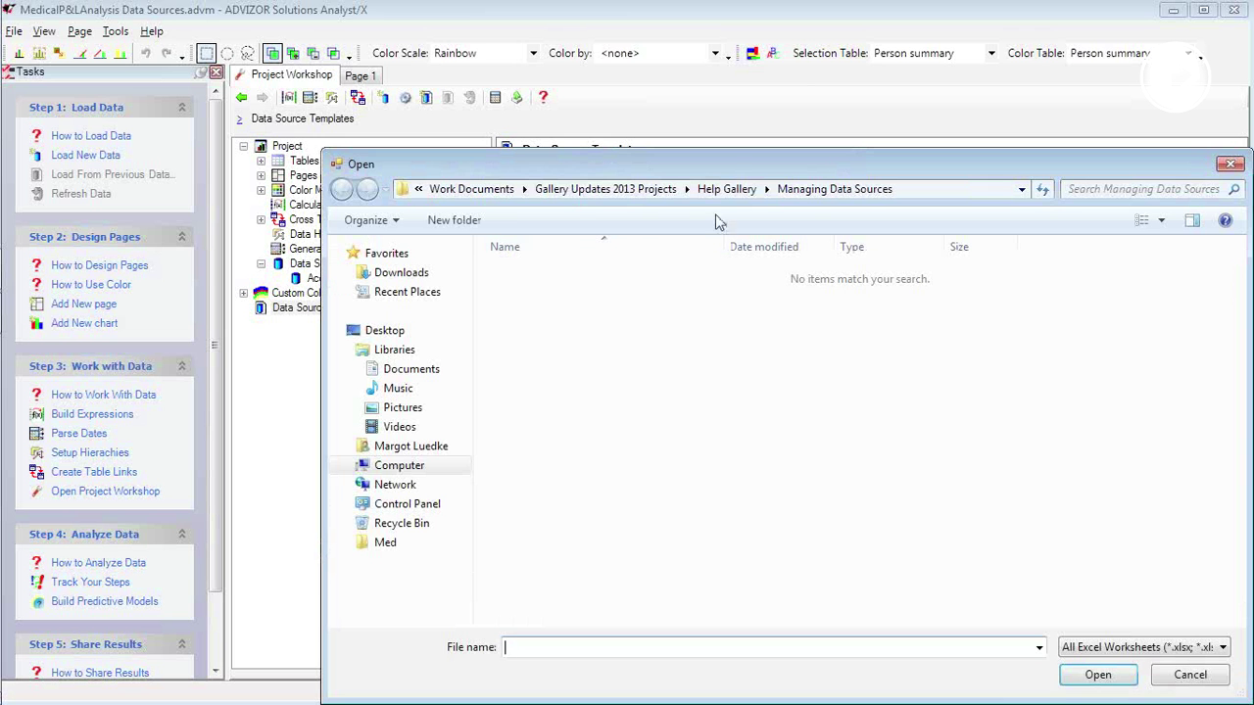
{"action": "left_click", "coordinate": [384, 330]}
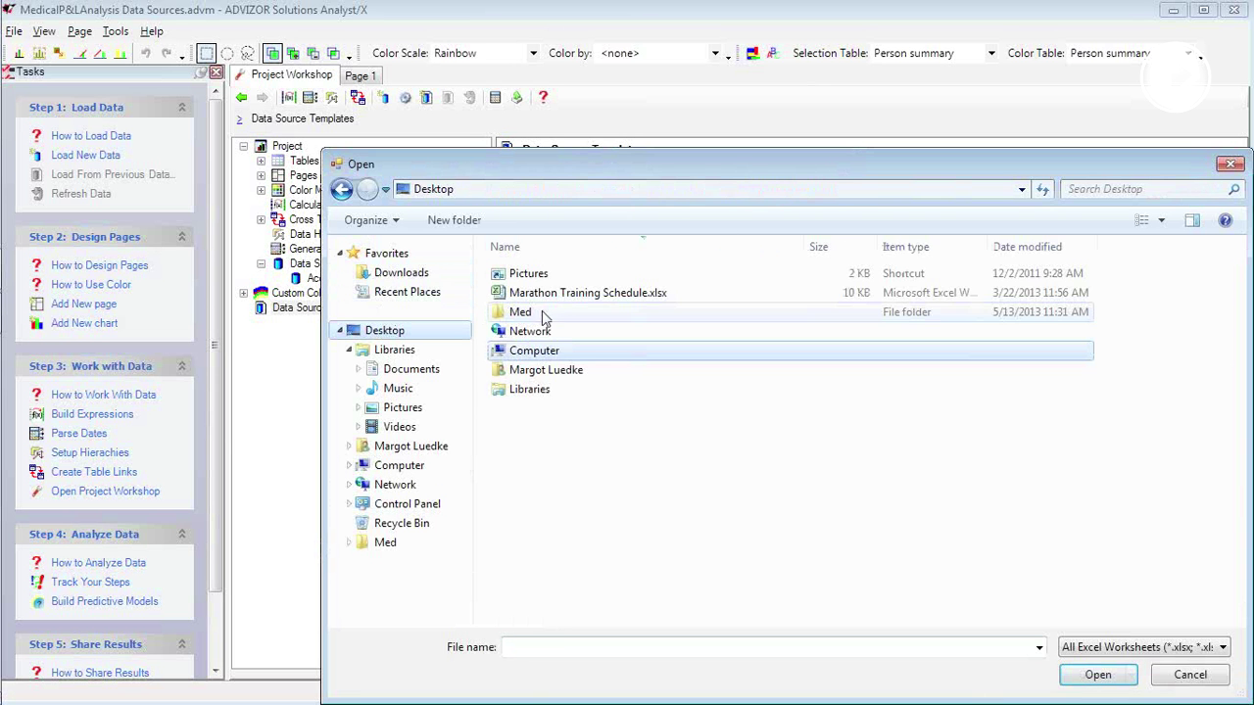
{"action": "double_click", "coordinate": [528, 314]}
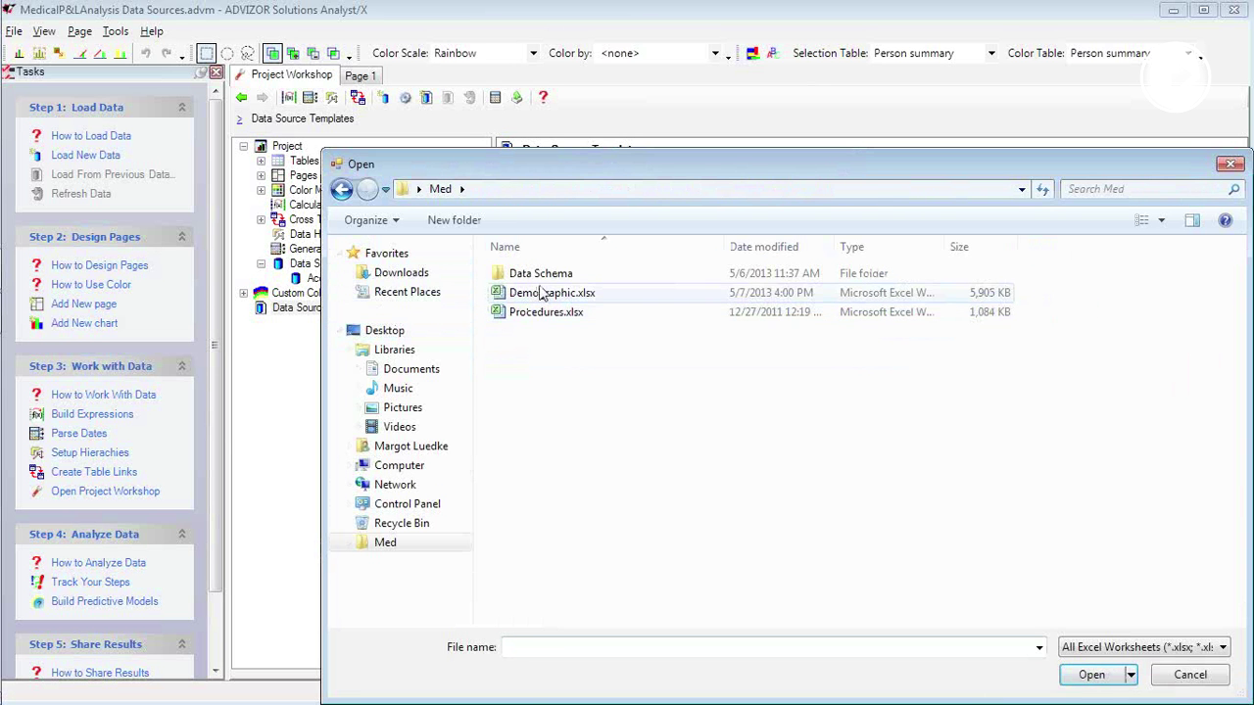
{"action": "double_click", "coordinate": [546, 293]}
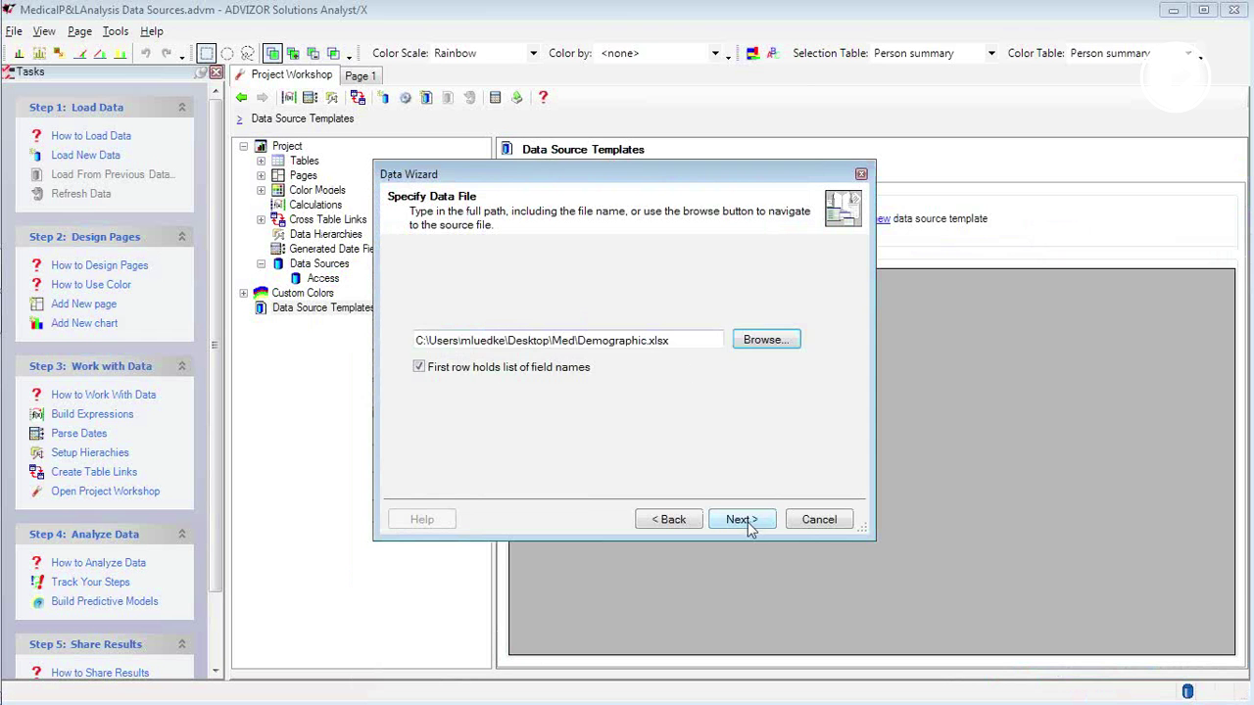
{"action": "left_click", "coordinate": [741, 519]}
Include the Demographic$ table in the template's dataset.
{"action": "left_click", "coordinate": [484, 348]}
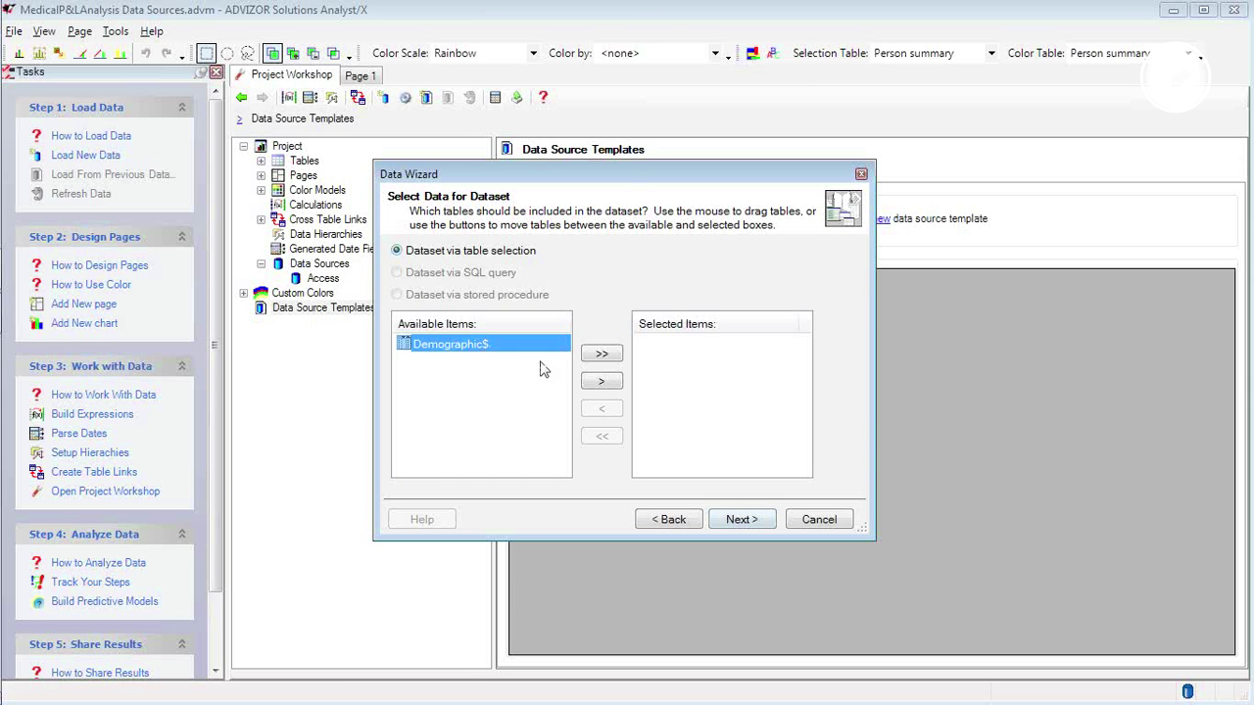
{"action": "left_click", "coordinate": [602, 386]}
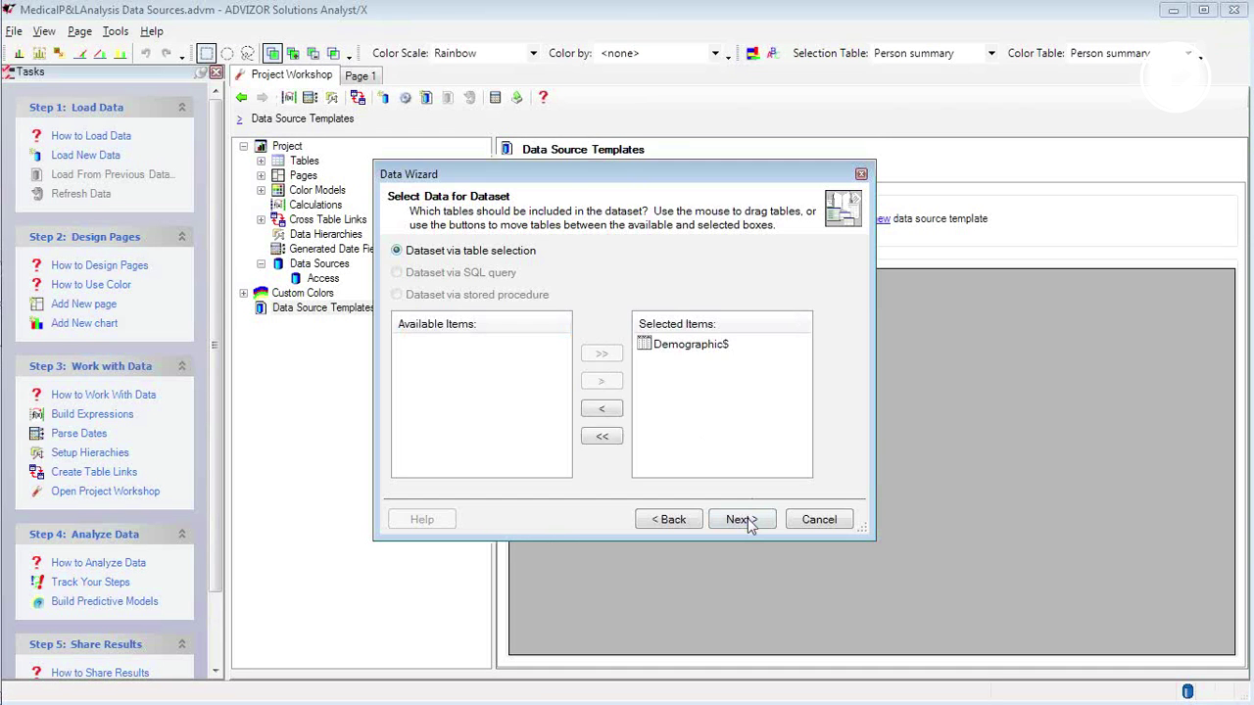
{"action": "left_click", "coordinate": [745, 519]}
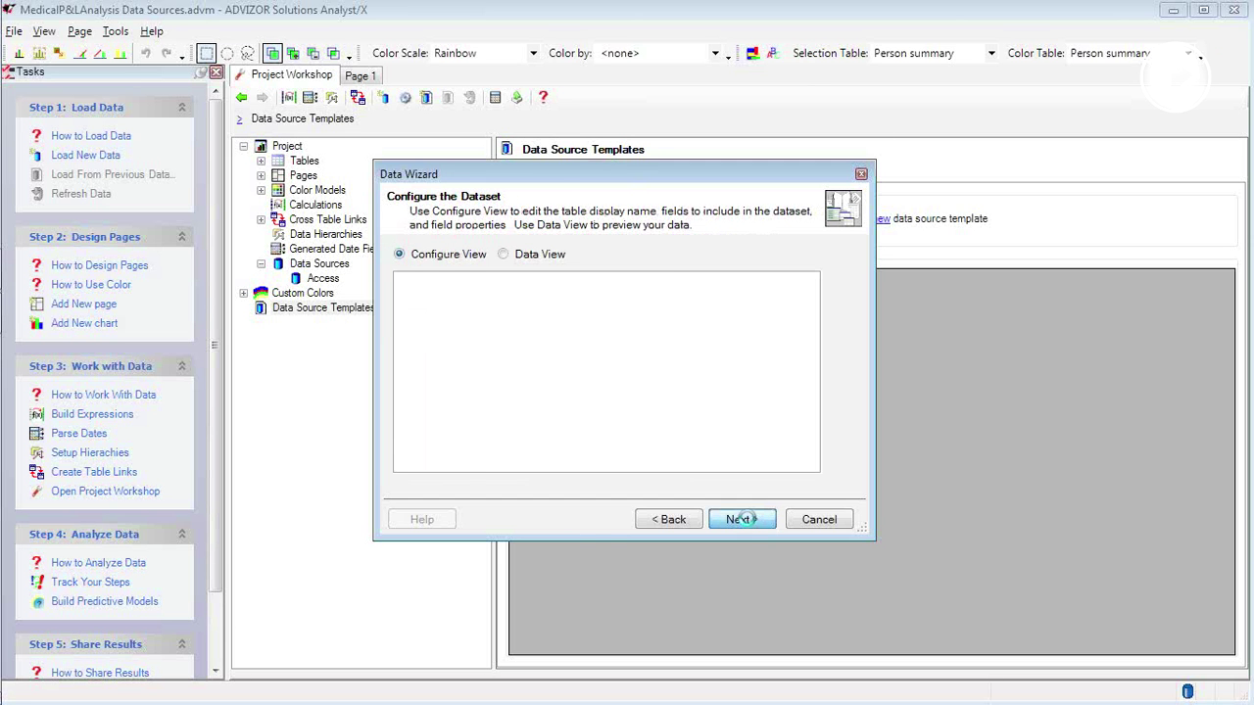
Rename the dataset table as Demographic and finish the template with the data source name Demographic.
{"action": "left_click", "coordinate": [603, 285]}
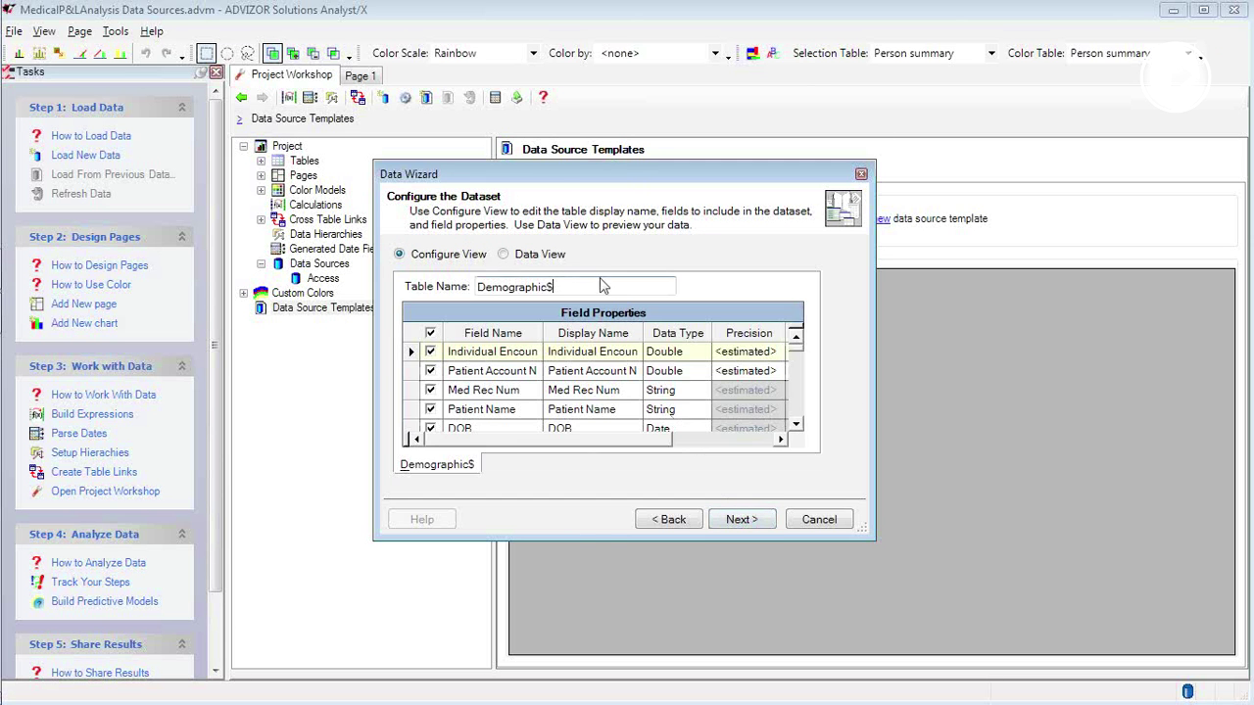
{"action": "key", "text": "BackSpace"}
{"action": "left_click_drag", "start_coordinate": [862, 531], "coordinate": [1097, 671]}
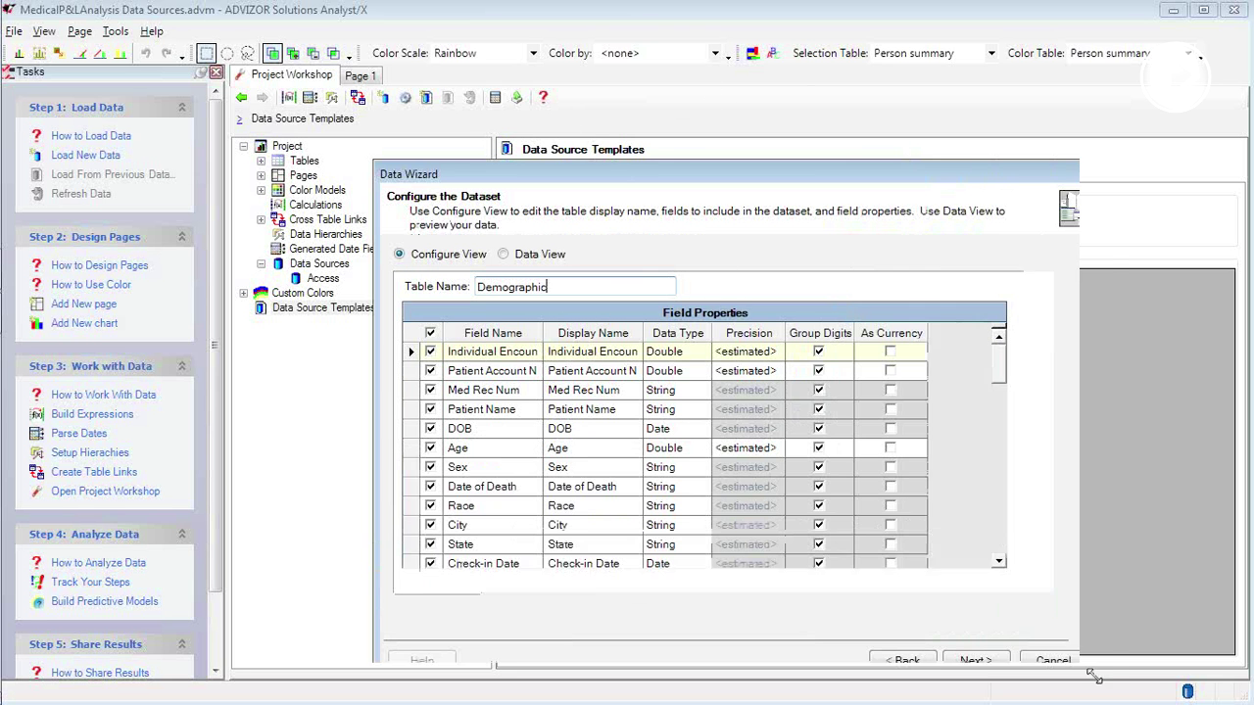
{"action": "left_click", "coordinate": [759, 355]}
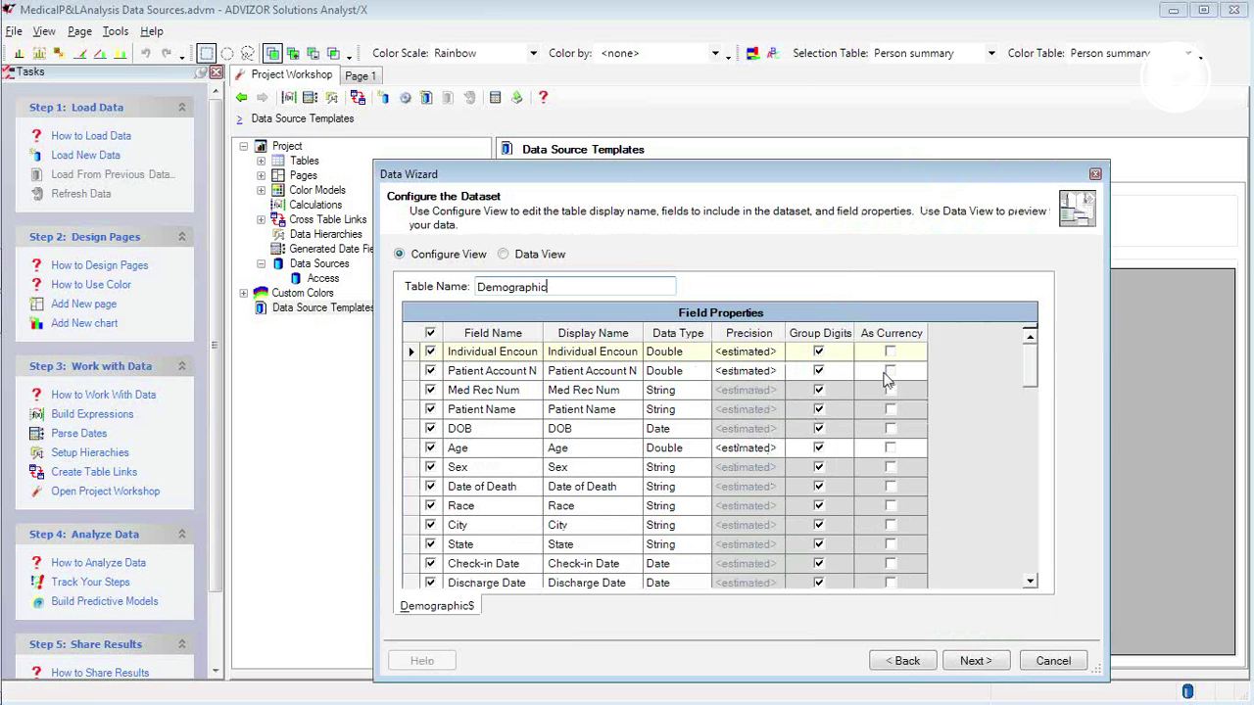
{"action": "left_click", "coordinate": [976, 662]}
{"action": "left_click", "coordinate": [980, 663]}
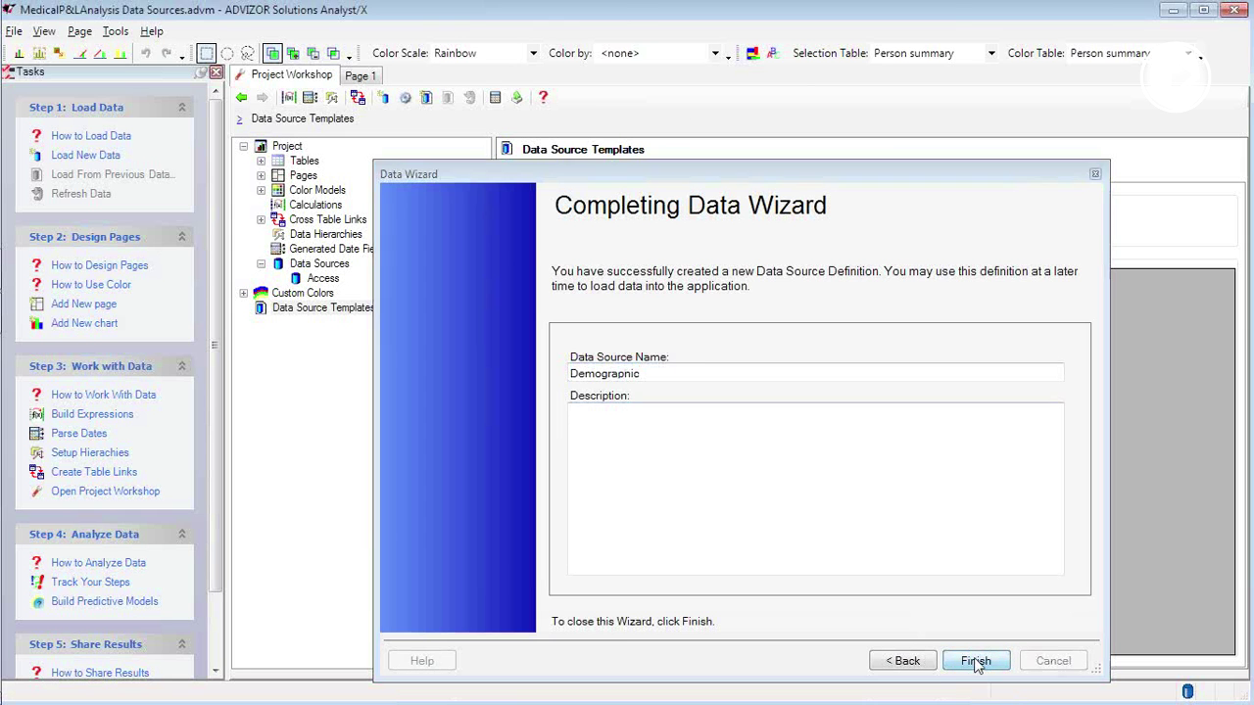
{"action": "left_click", "coordinate": [976, 661]}
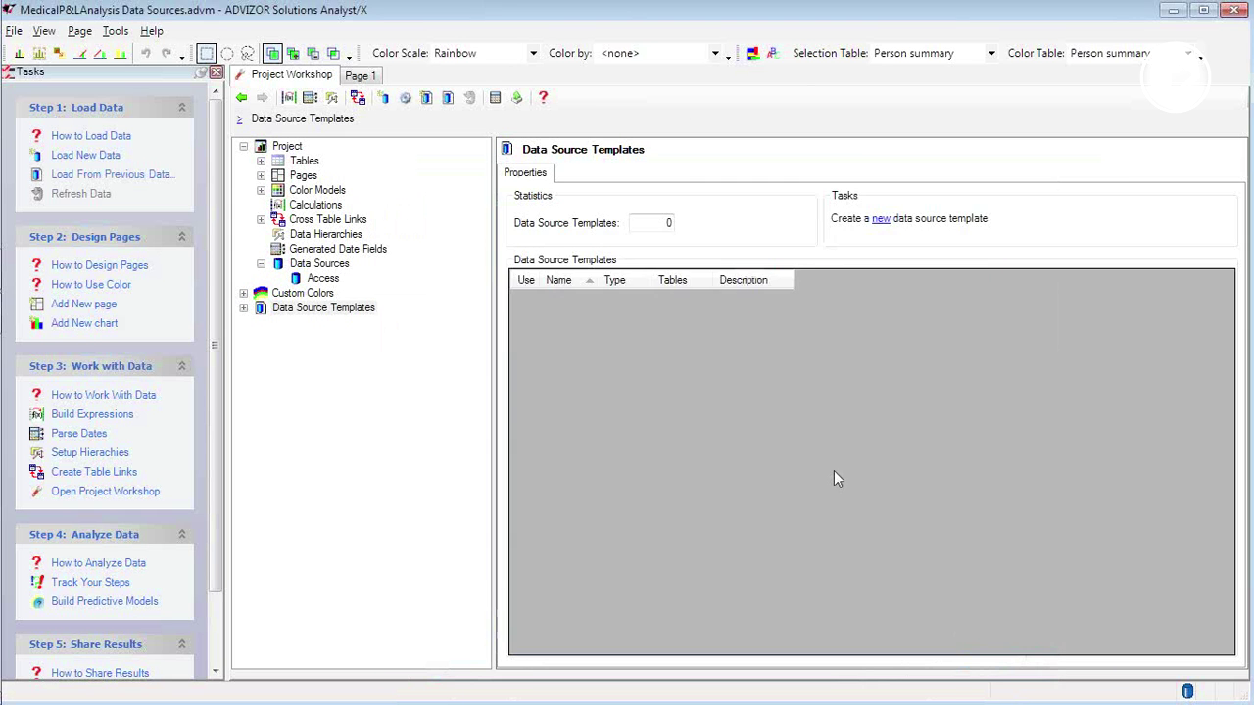
Use the Demographic data source template in the current project.
{"action": "left_click", "coordinate": [243, 308]}
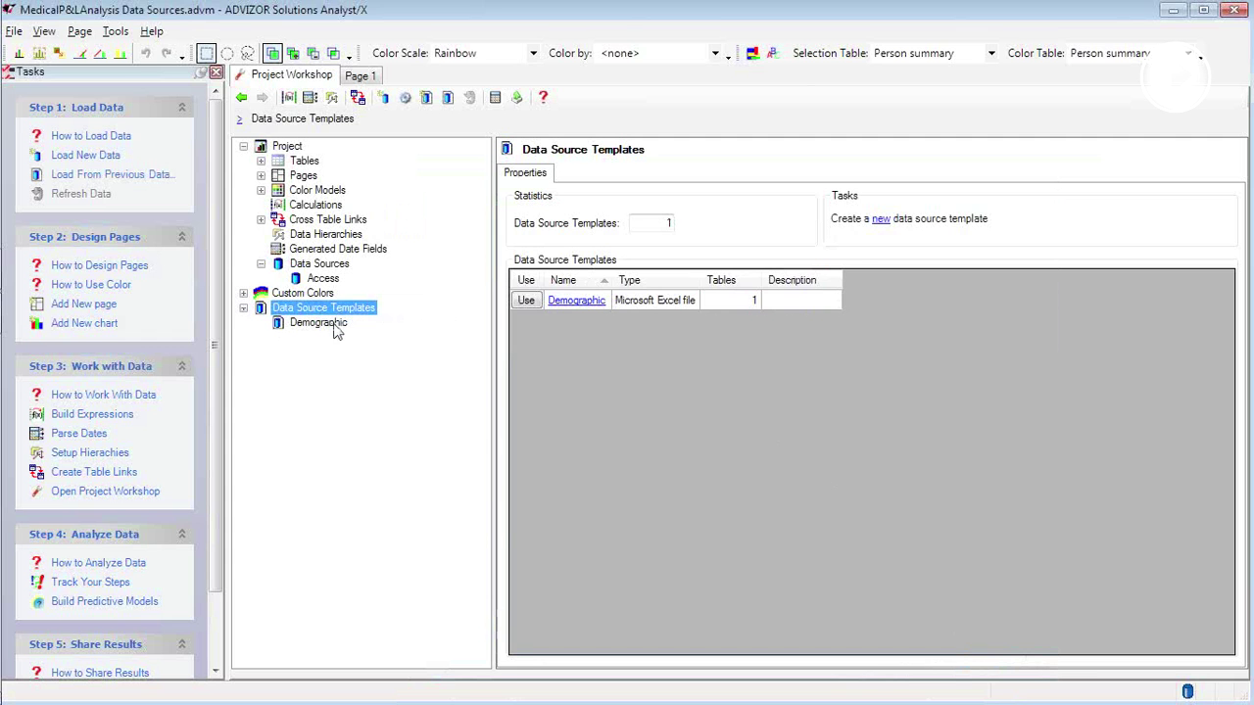
{"action": "left_click", "coordinate": [331, 324]}
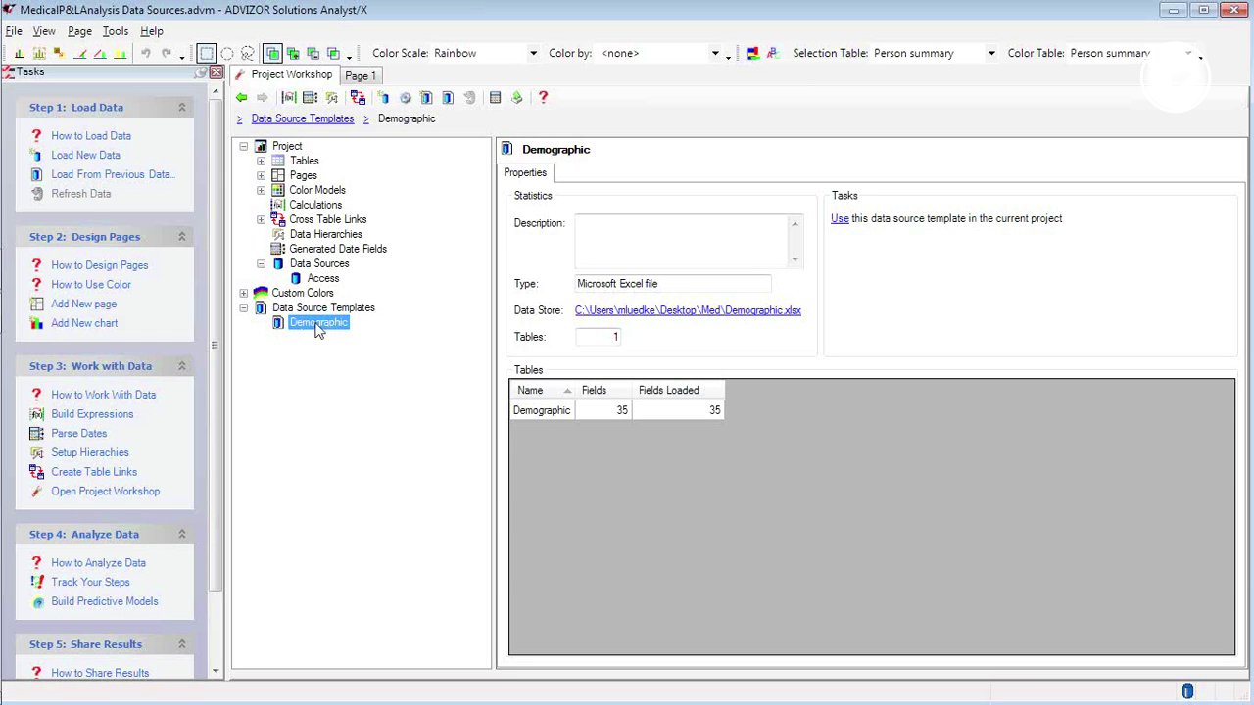
{"action": "left_click", "coordinate": [840, 223]}
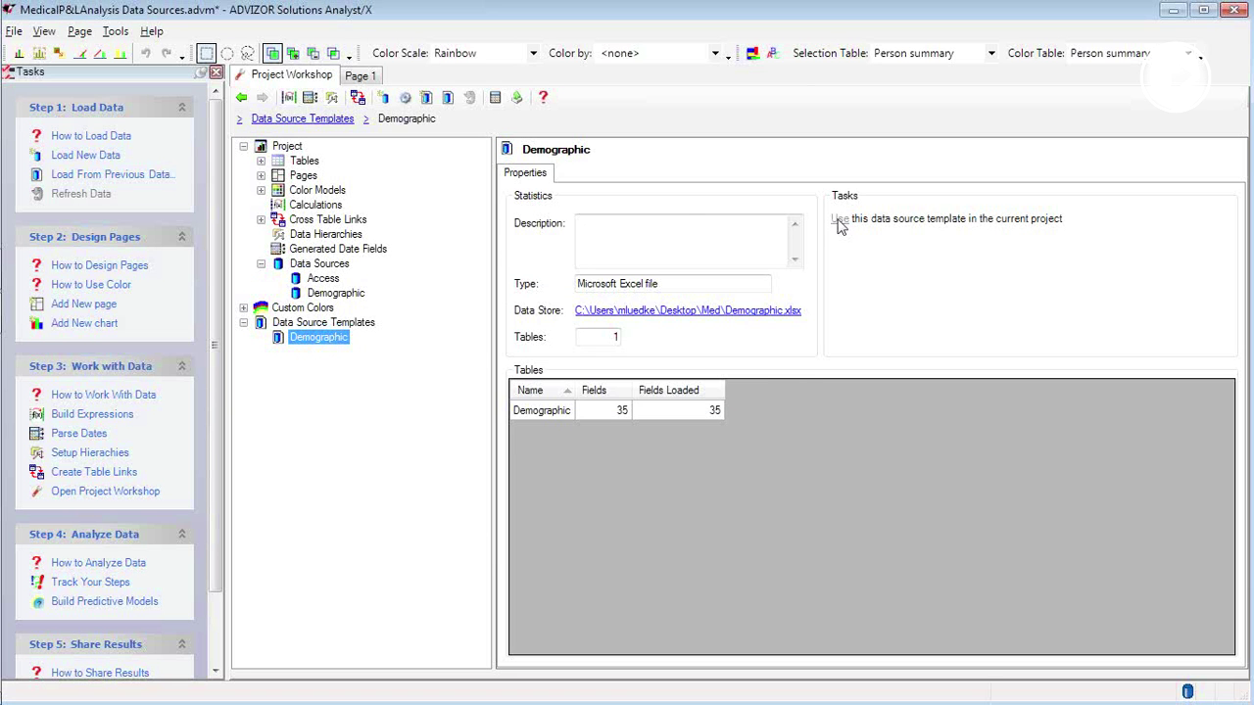
Examine the fields of the Demographic table among the project's tables.
{"action": "left_click", "coordinate": [261, 161]}
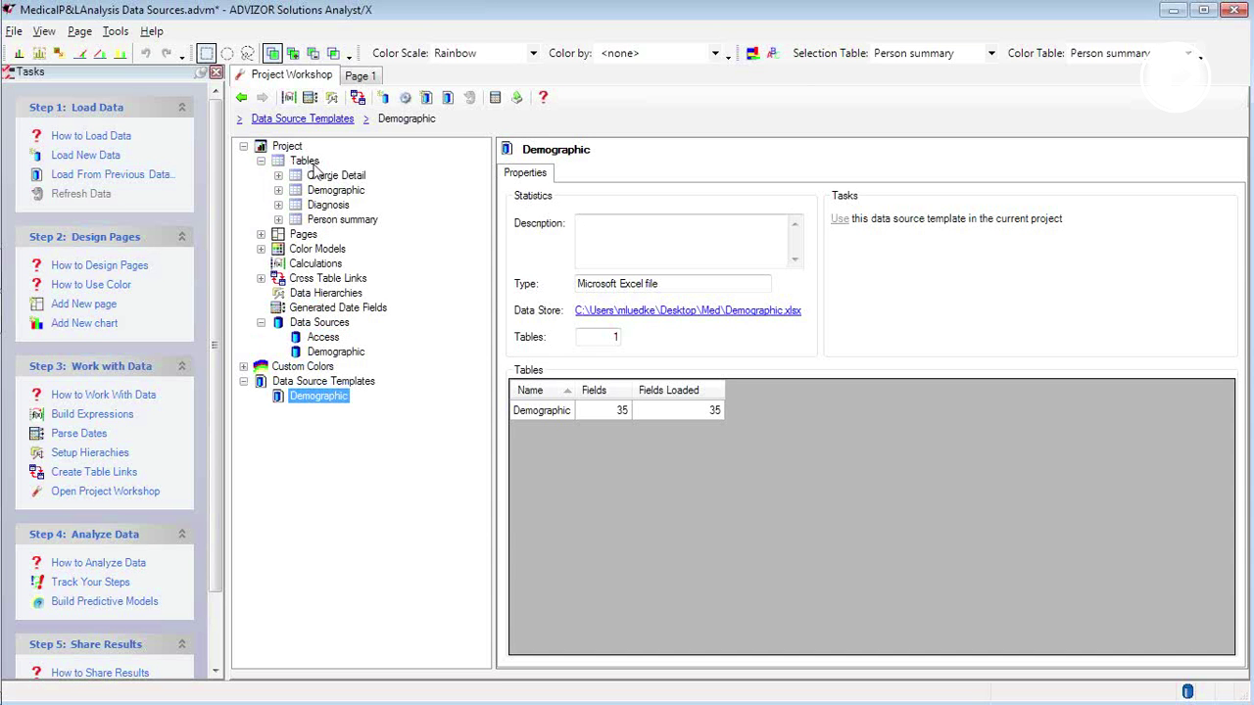
{"action": "left_click", "coordinate": [341, 192]}
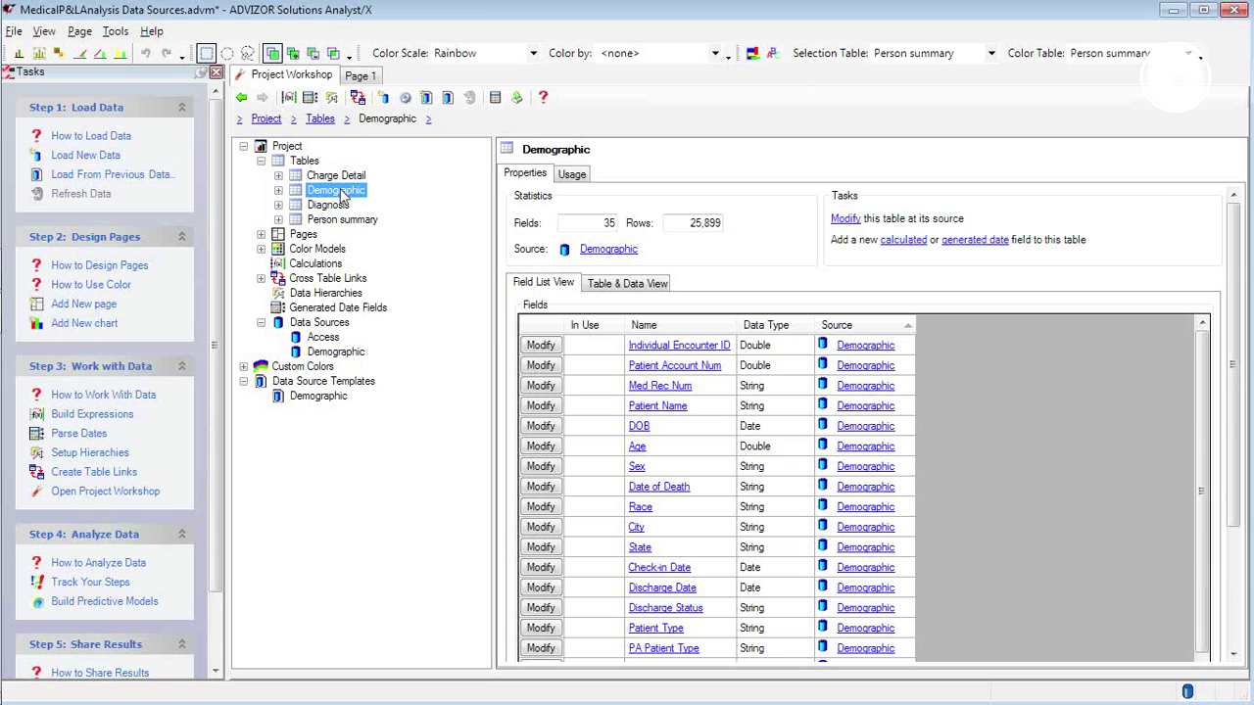
{"action": "left_click", "coordinate": [14, 30]}
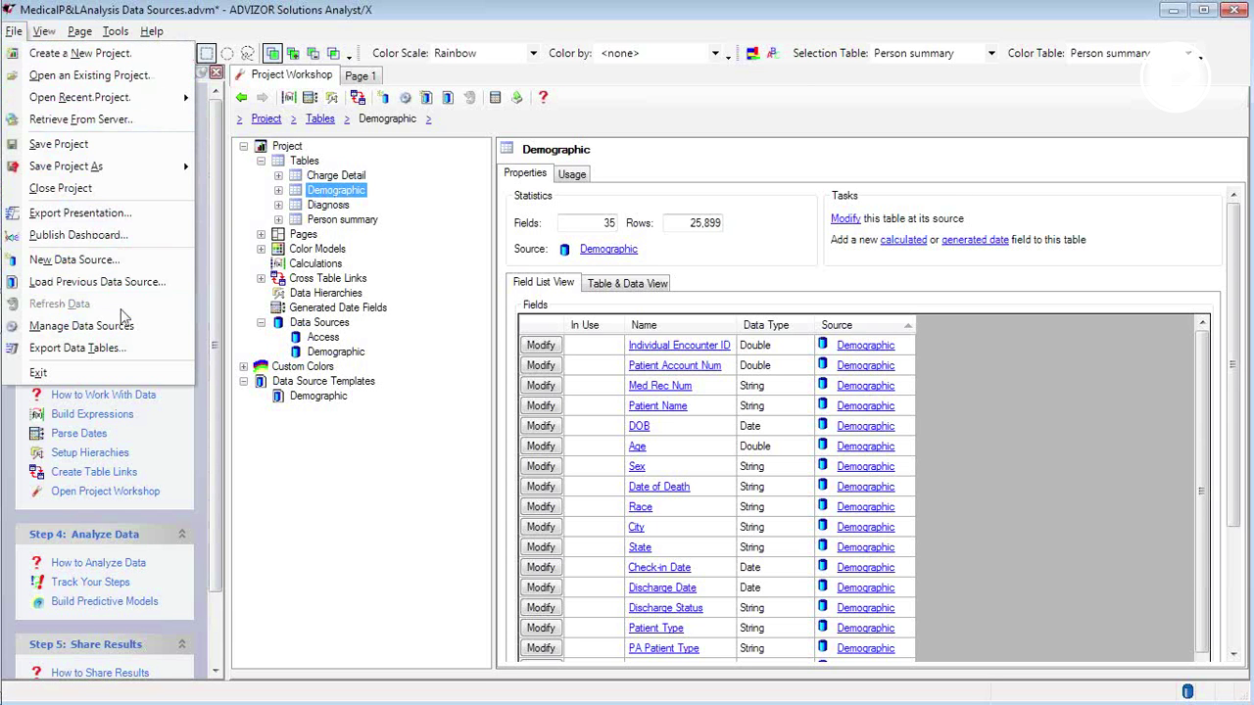
{"action": "left_click", "coordinate": [460, 139]}
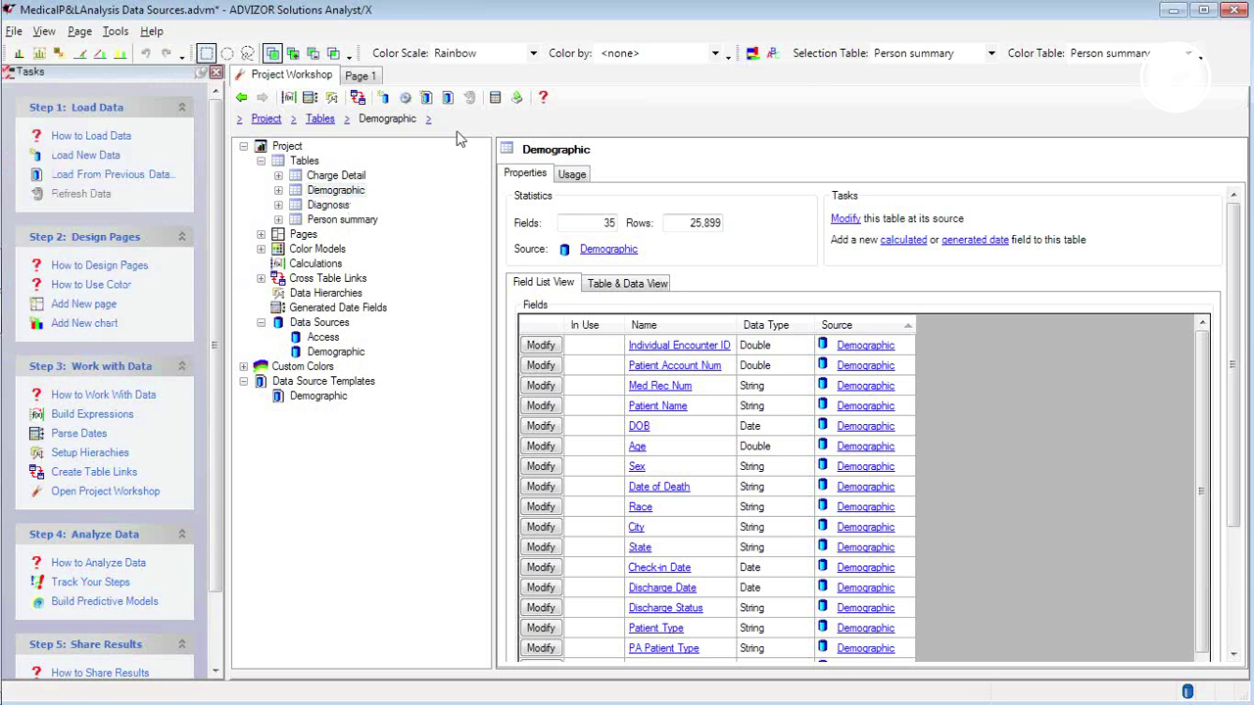
Open Manage Data Sources and select Demographic among the available data sources.
{"action": "left_click", "coordinate": [405, 98]}
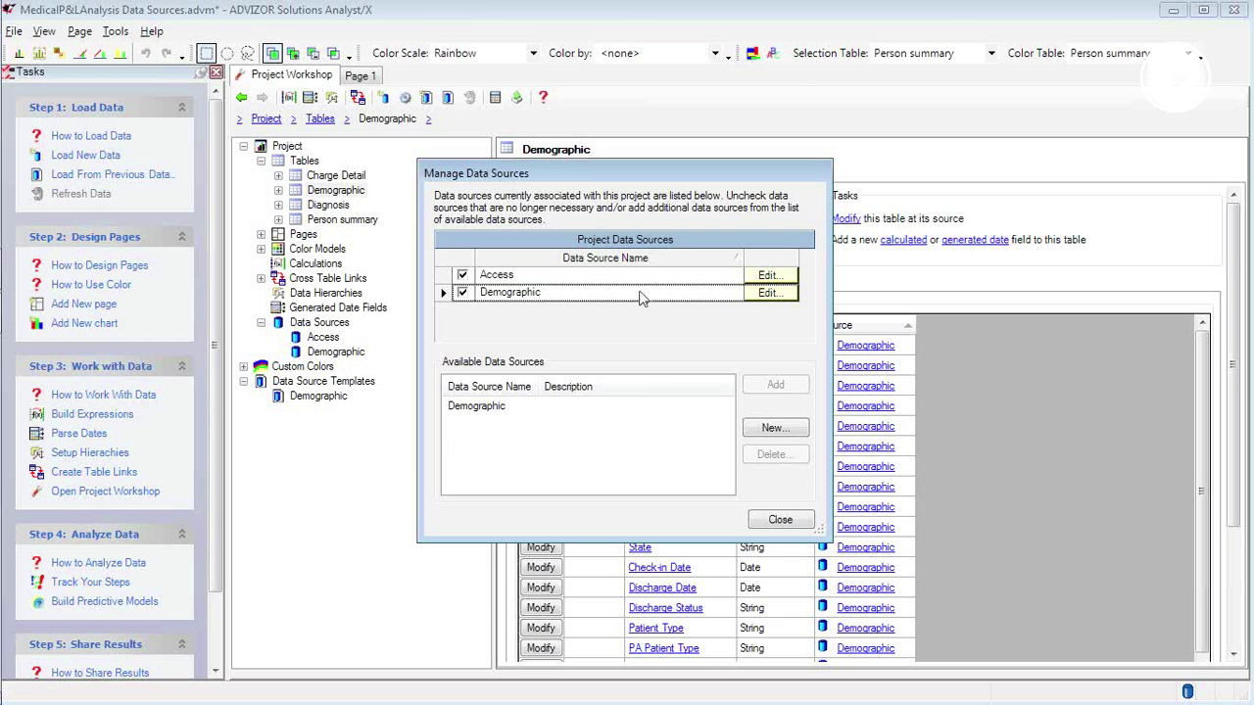
{"action": "left_click", "coordinate": [472, 412]}
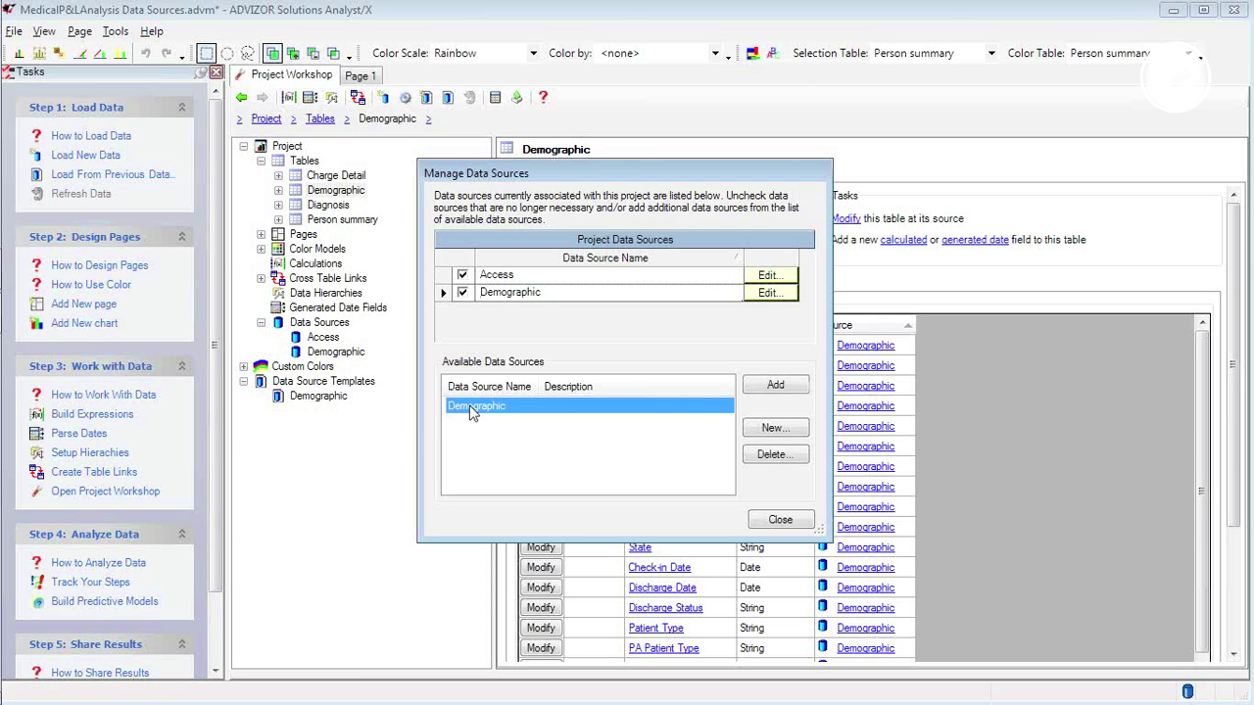
{"action": "left_click", "coordinate": [774, 386]}
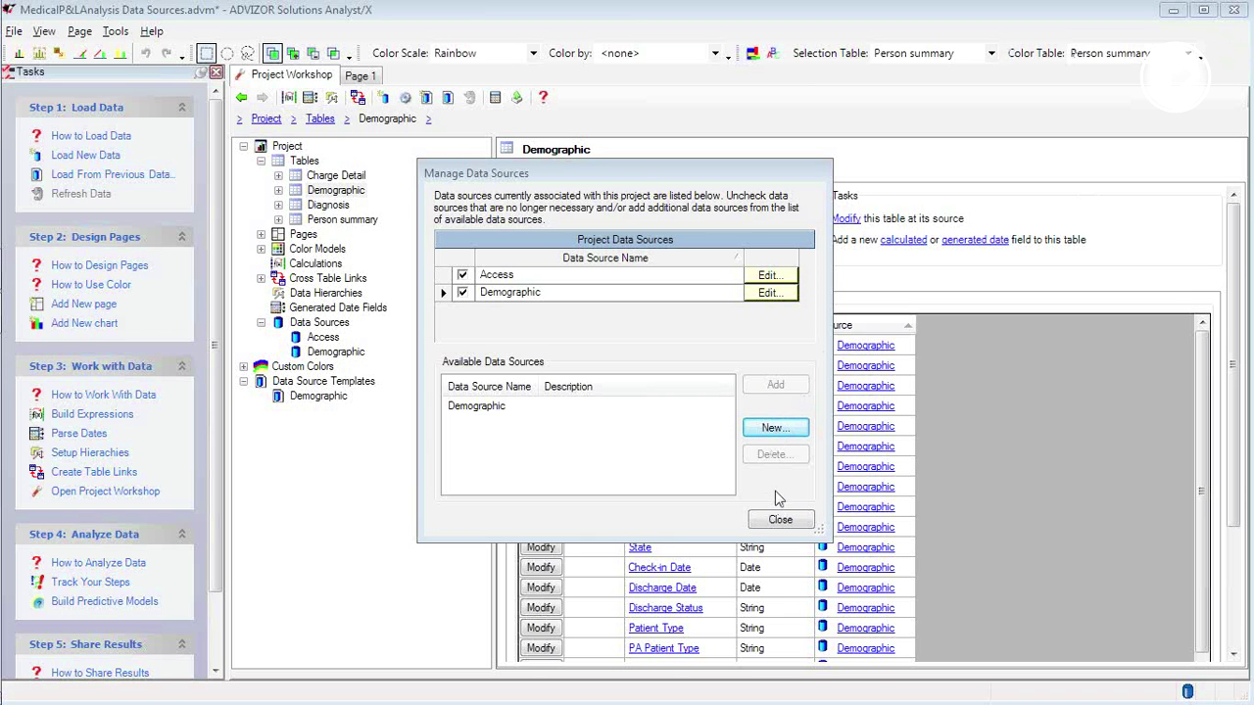
Create a new text-file data source from financial_data.txt in the Med folder, keeping all fields and the name financial_data.
{"action": "left_click", "coordinate": [773, 429]}
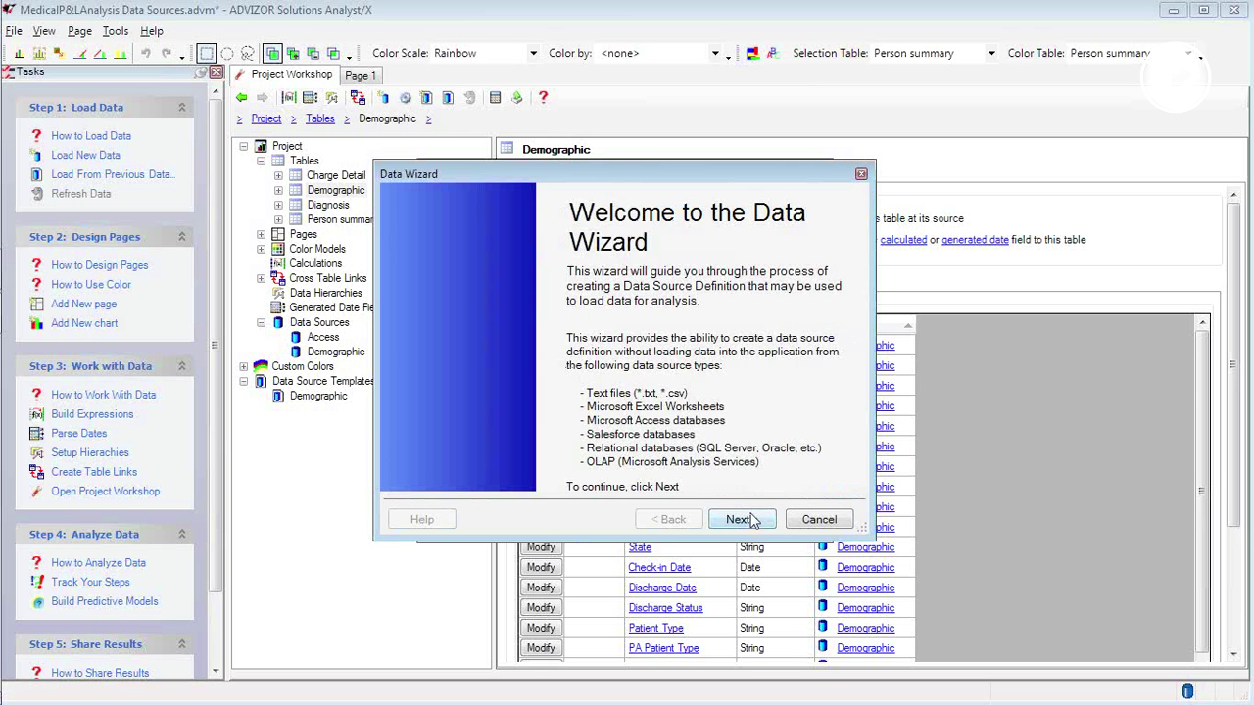
{"action": "left_click", "coordinate": [750, 517]}
{"action": "left_click", "coordinate": [748, 521]}
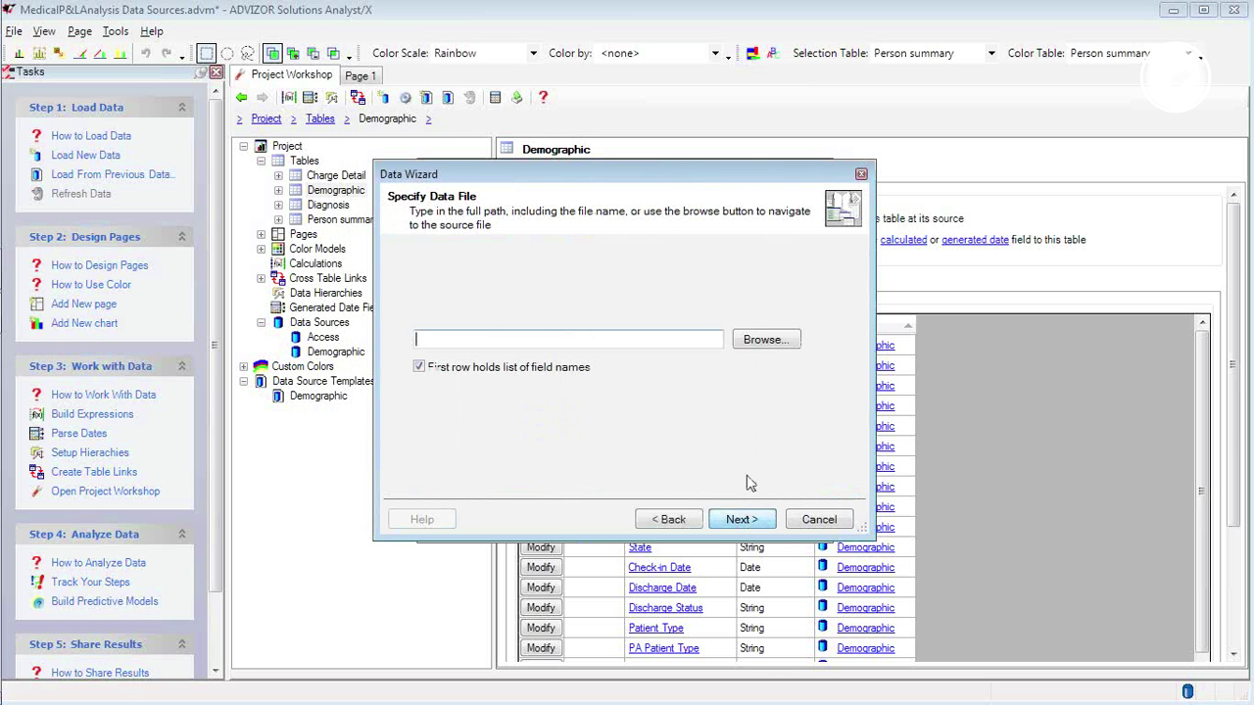
{"action": "left_click", "coordinate": [780, 341]}
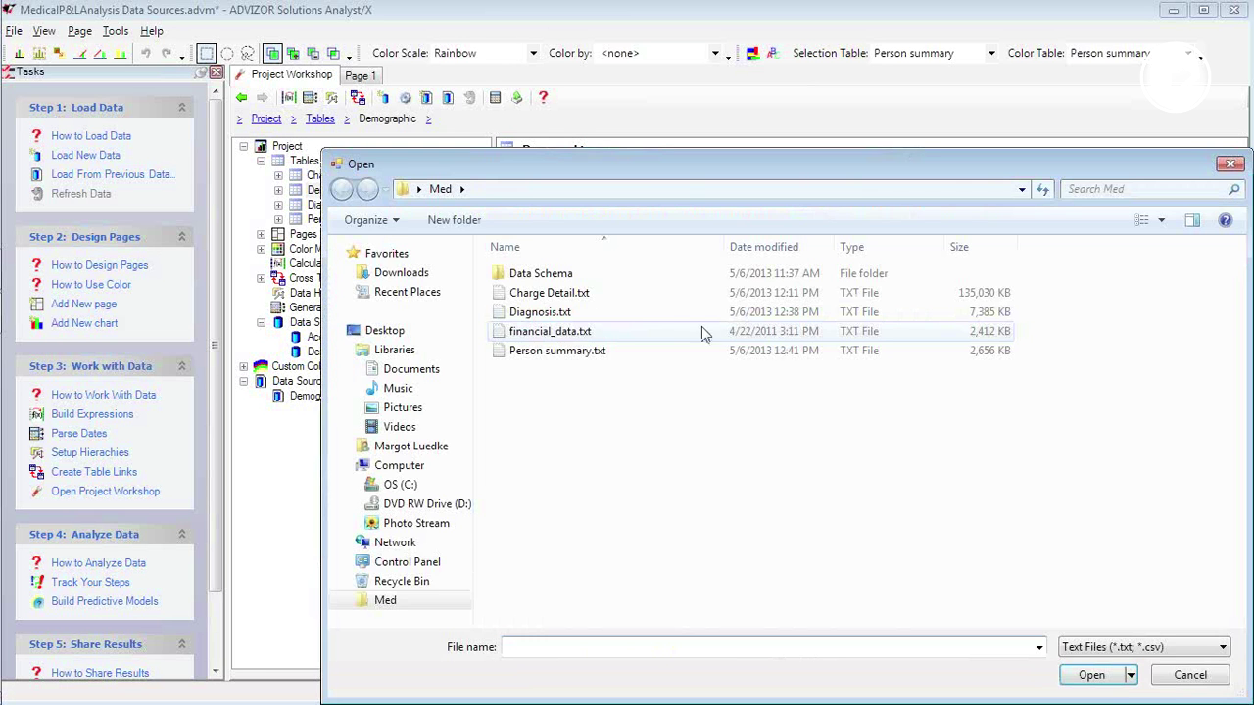
{"action": "left_click", "coordinate": [554, 334]}
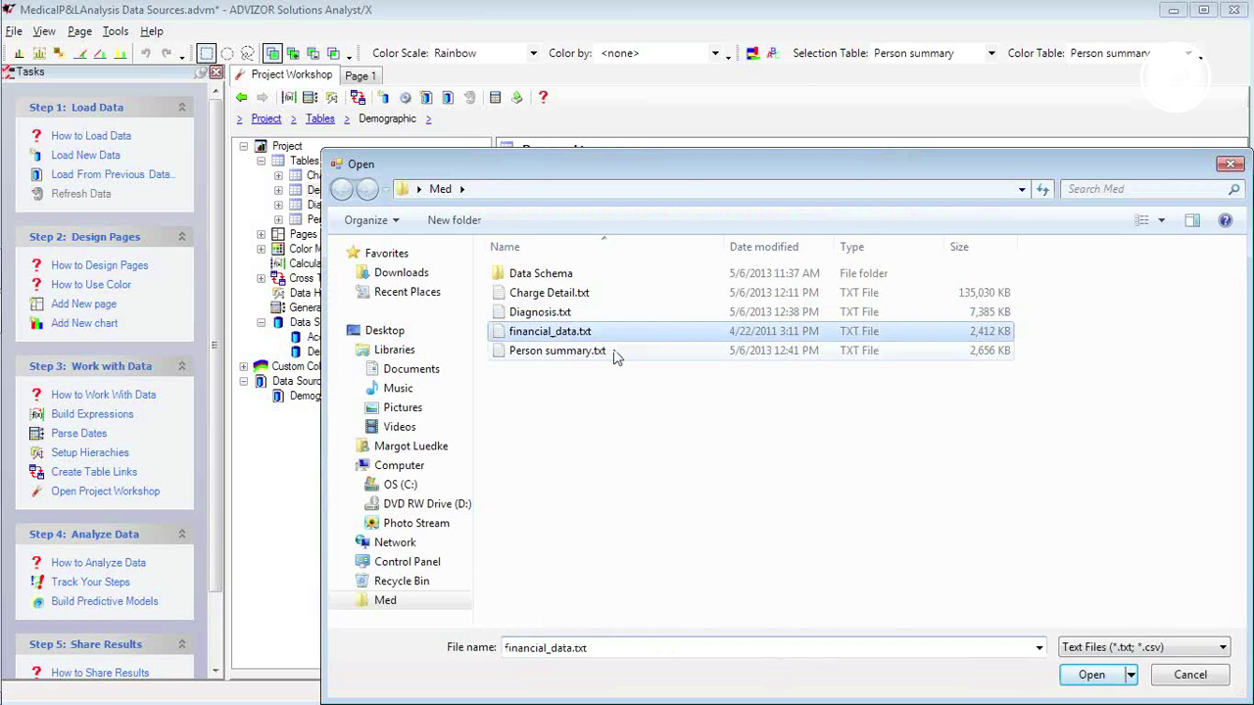
{"action": "left_click", "coordinate": [1093, 675]}
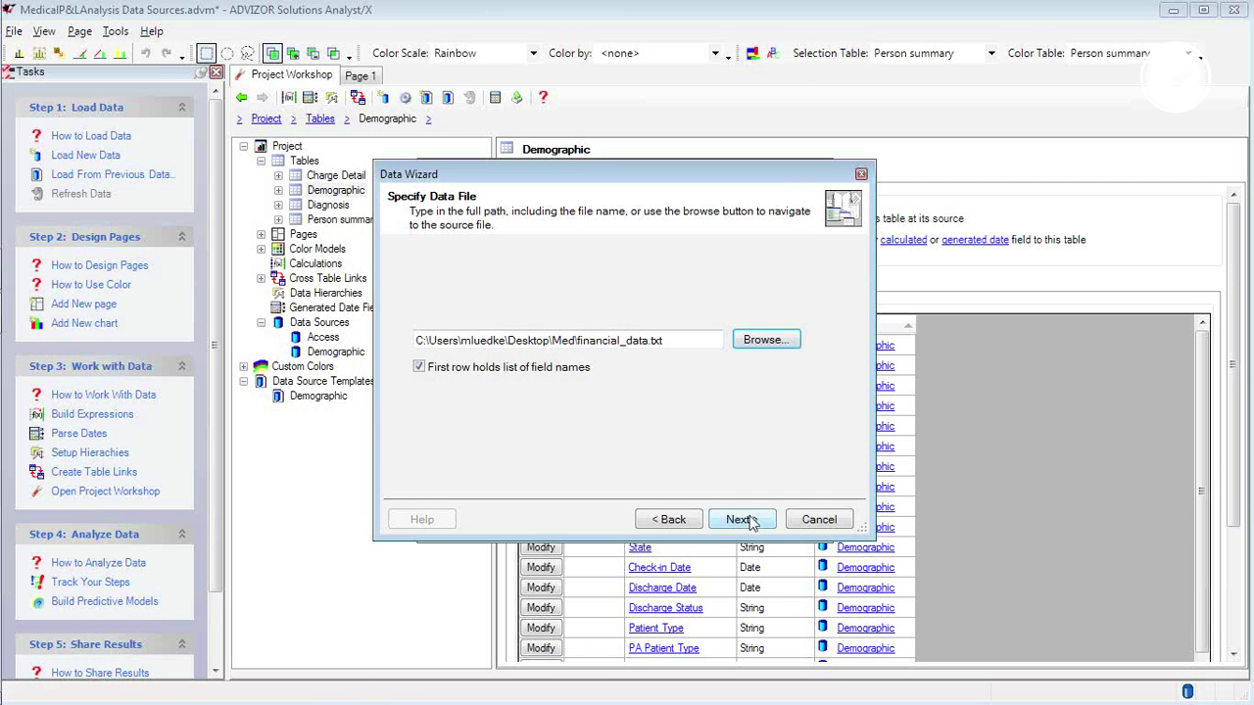
{"action": "left_click", "coordinate": [754, 522]}
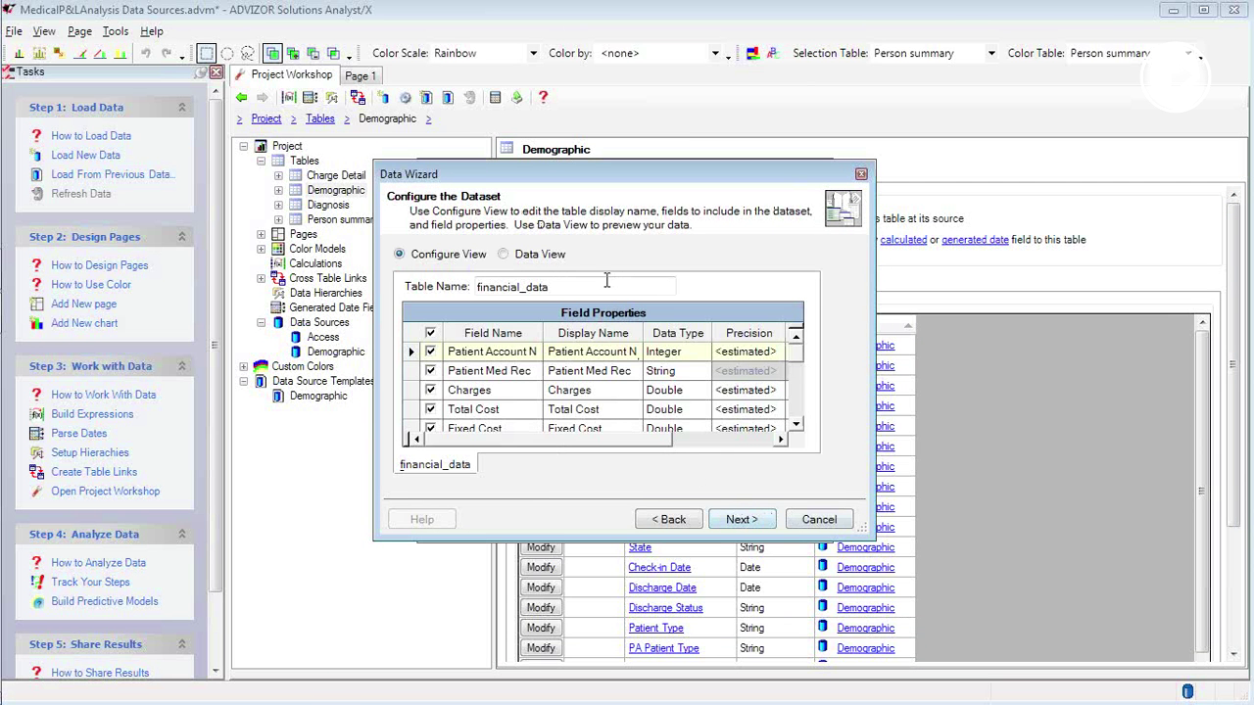
{"action": "left_click", "coordinate": [734, 522]}
{"action": "left_click", "coordinate": [739, 524]}
{"action": "left_click", "coordinate": [742, 521]}
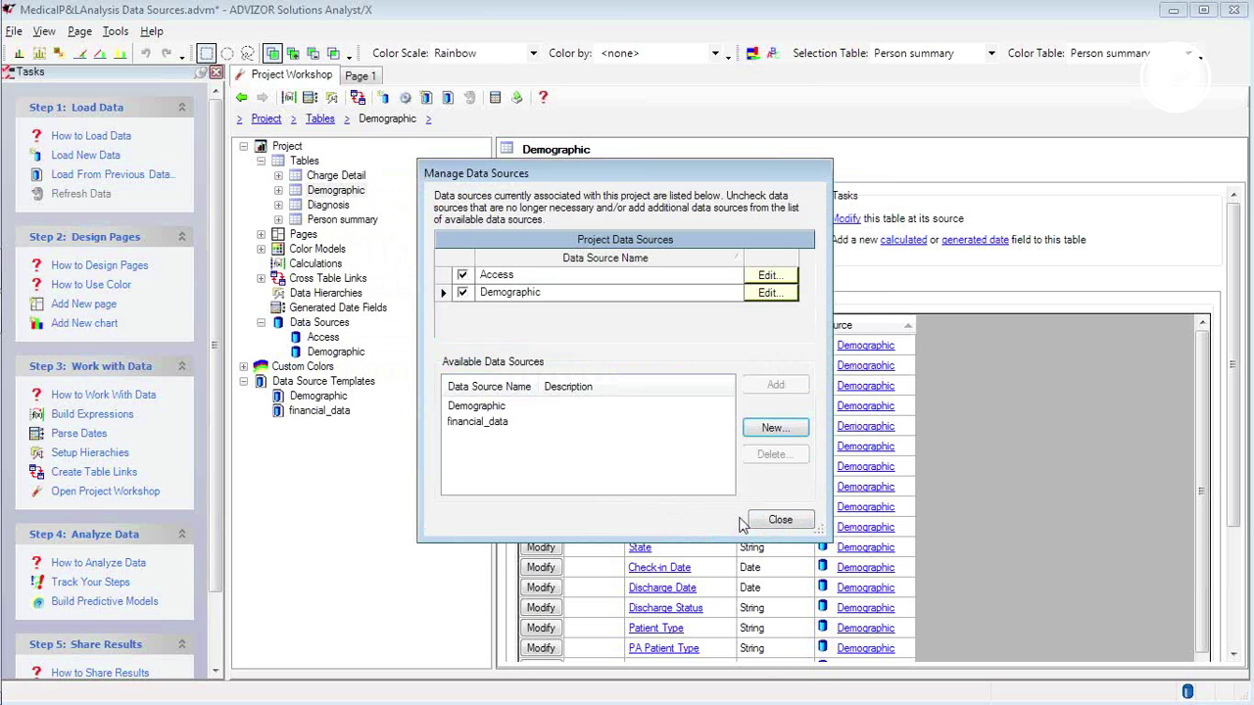
Add the financial_data source to the project's data sources and finish managing them.
{"action": "left_click", "coordinate": [456, 422]}
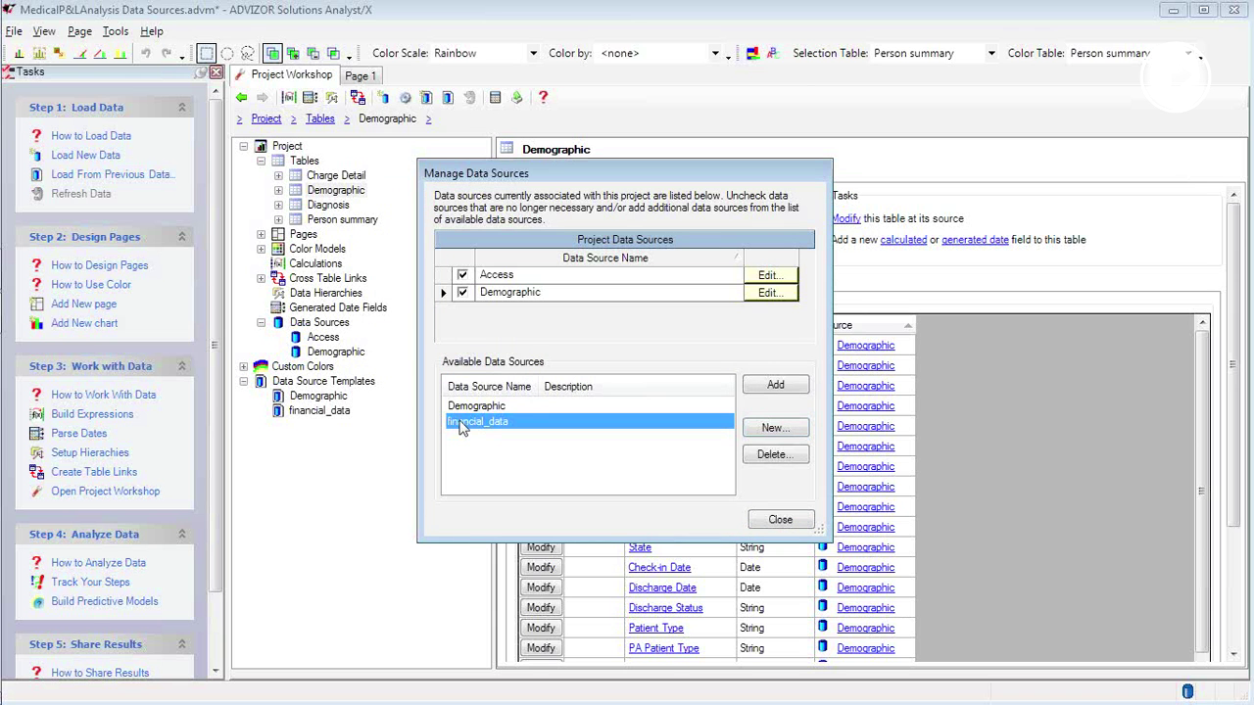
{"action": "left_click", "coordinate": [789, 387]}
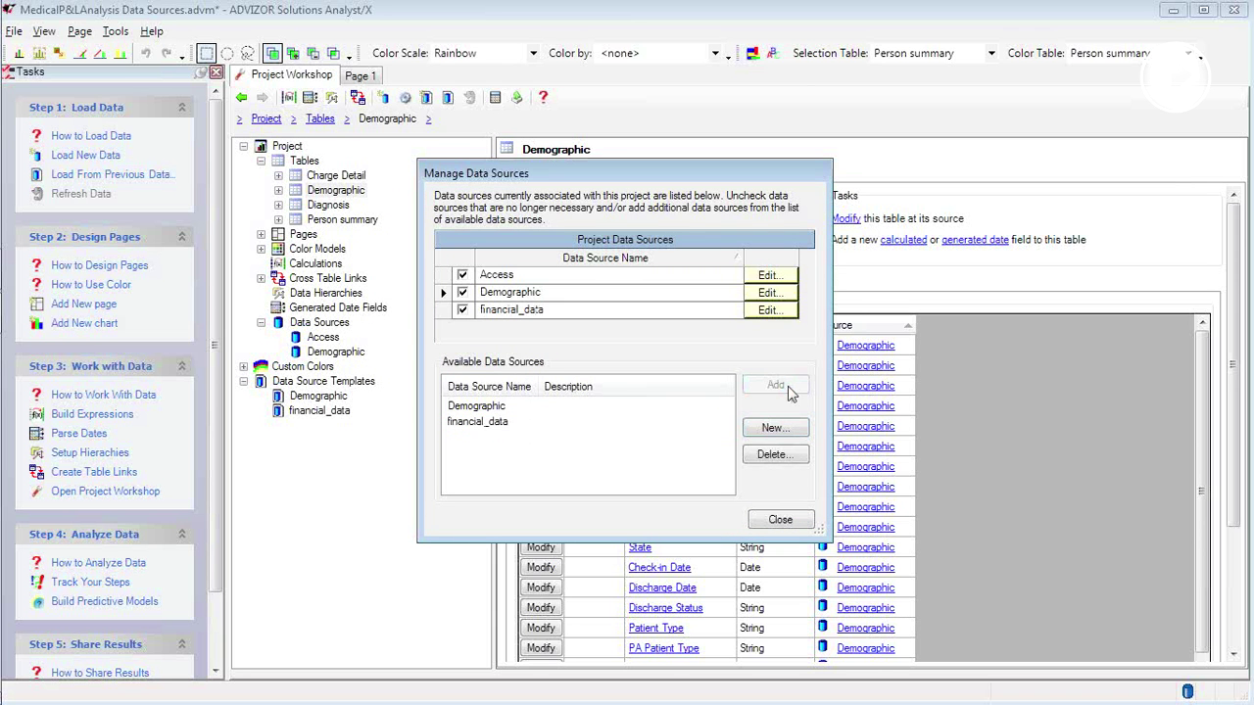
{"action": "left_click", "coordinate": [784, 522]}
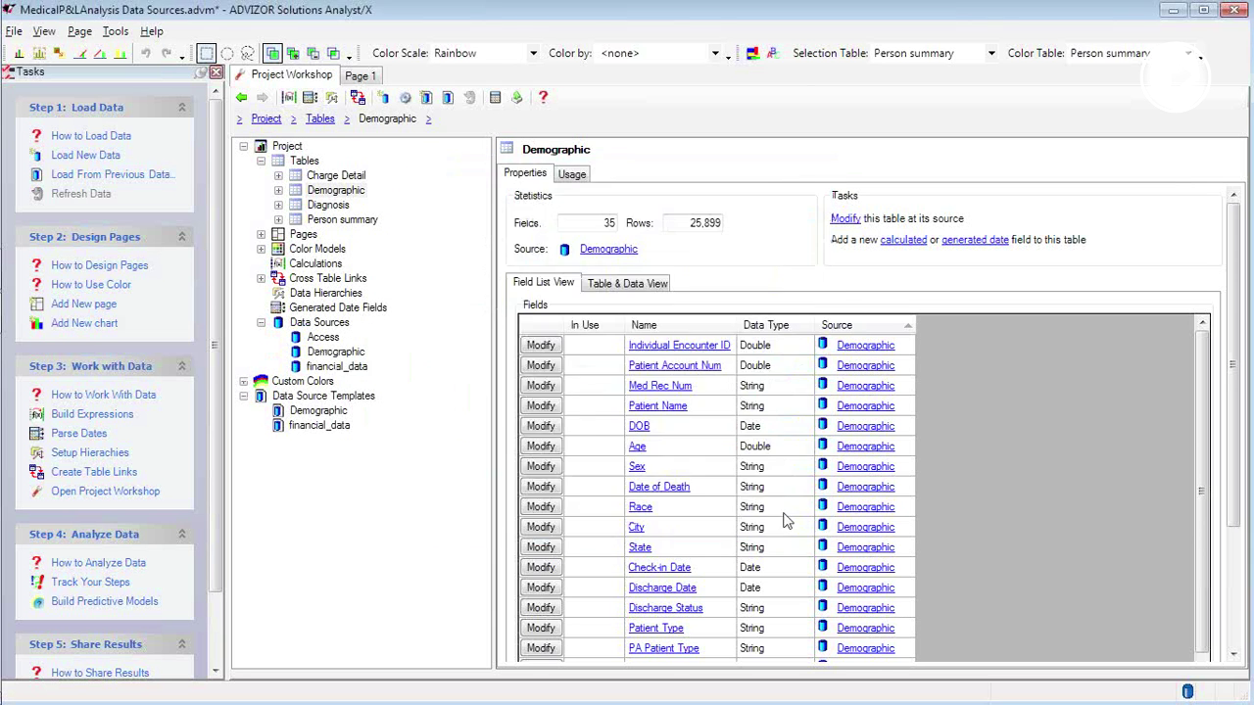
Save the project as an Advizor Project File (adv) named MedicalP&LAnalysis Data Sources.adv.
{"action": "left_click", "coordinate": [14, 32]}
{"action": "mouse_move", "coordinate": [103, 169]}
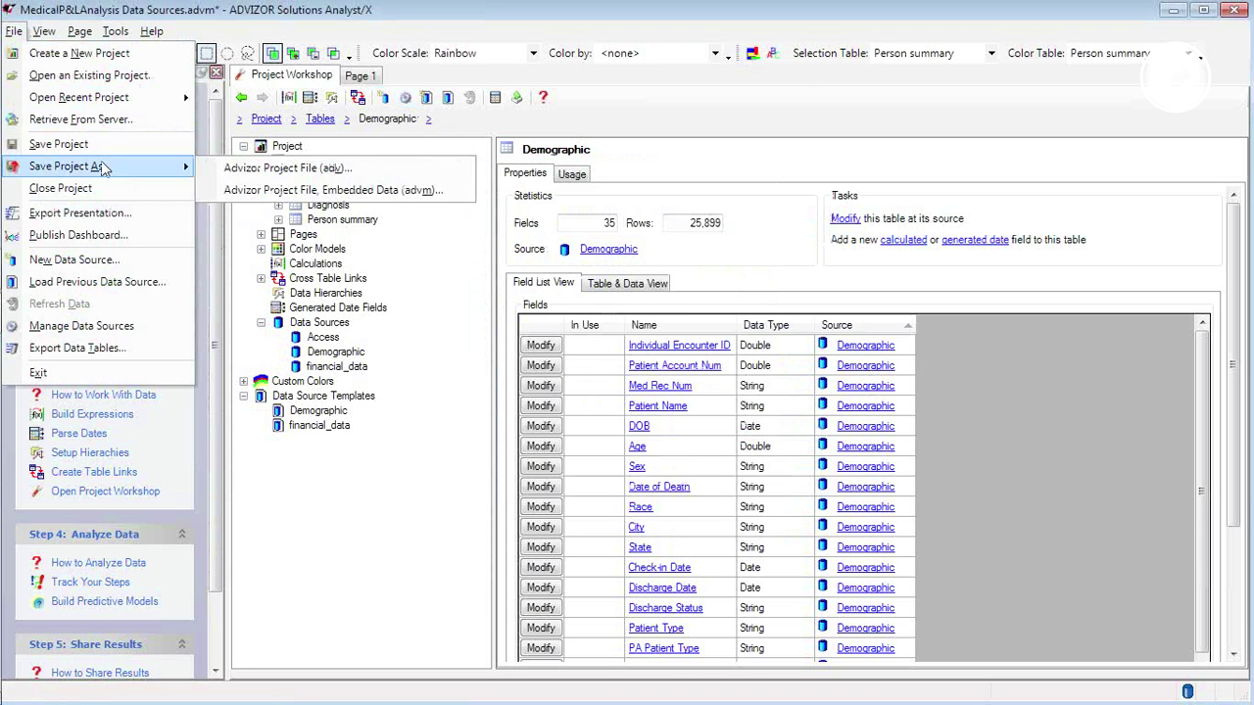
{"action": "left_click", "coordinate": [249, 174]}
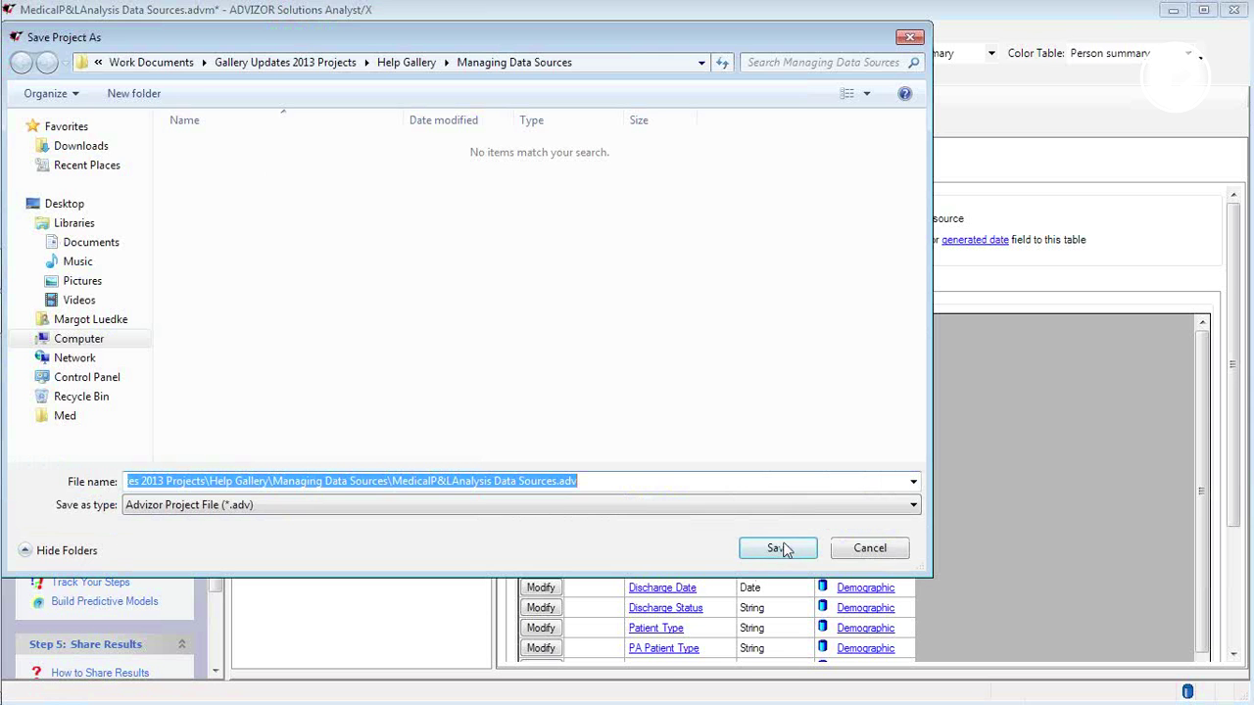
{"action": "left_click", "coordinate": [784, 548]}
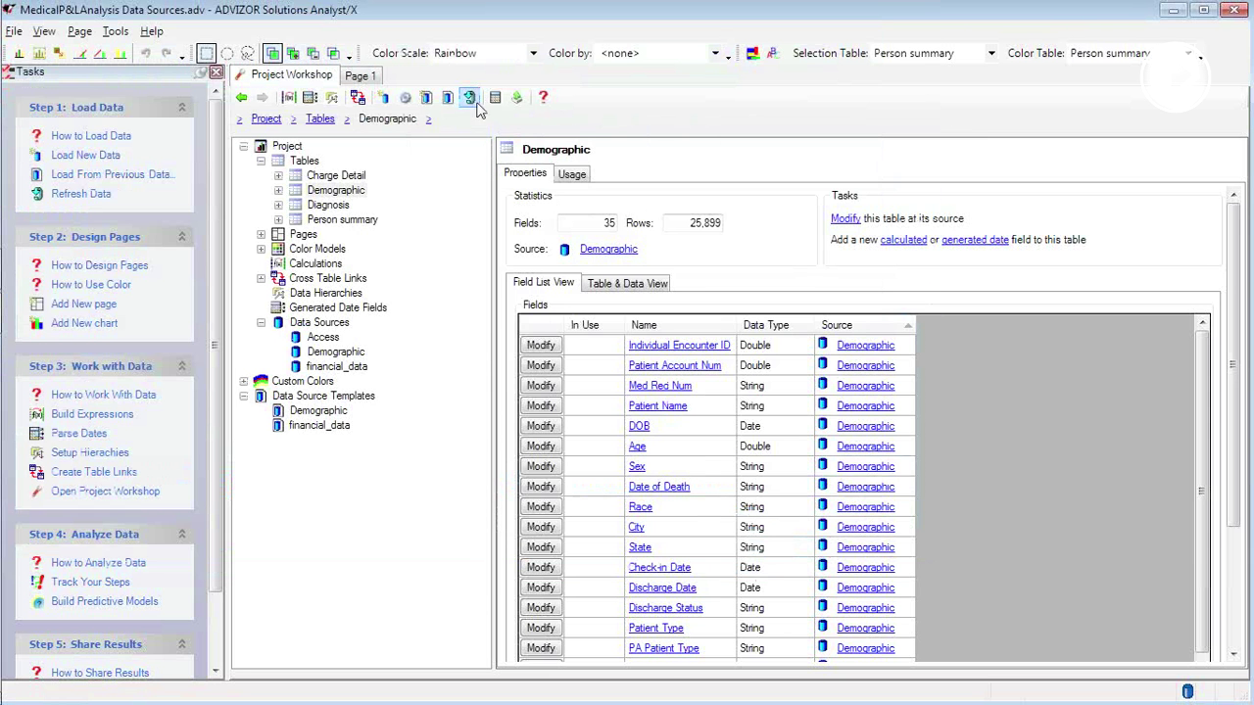
Refresh the project's data and show the fields of the financial_data table.
{"action": "left_click", "coordinate": [469, 100]}
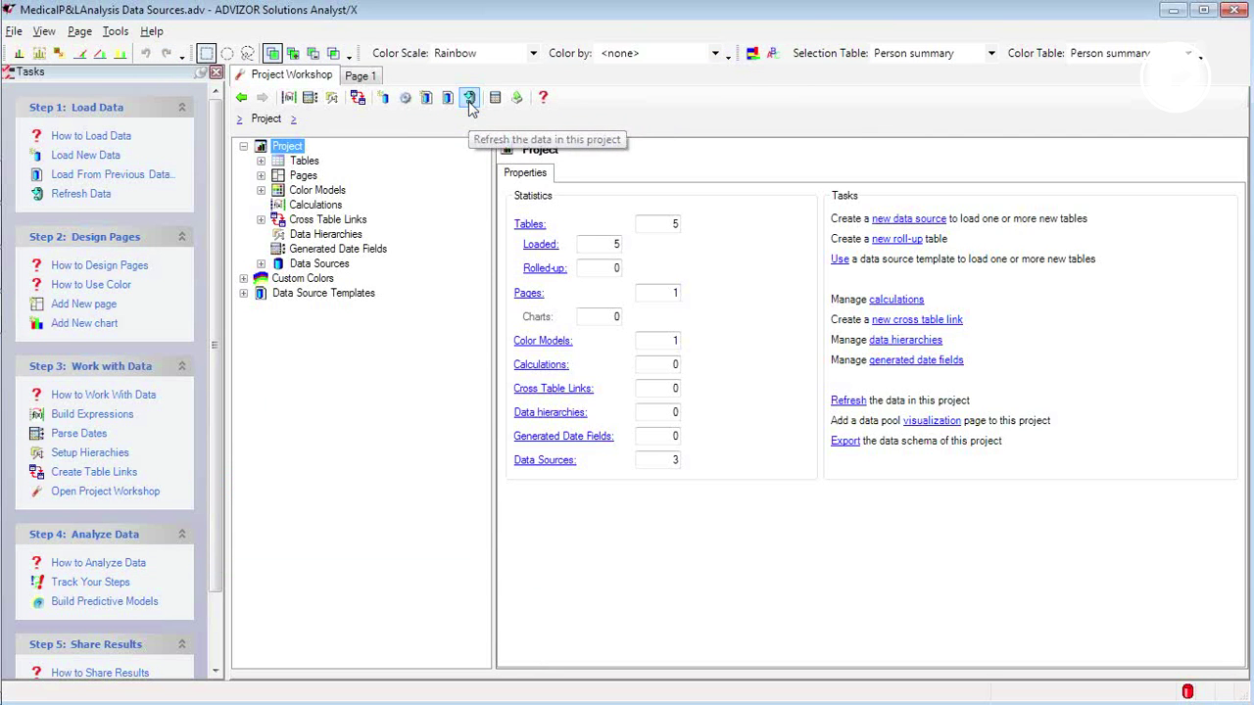
{"action": "left_click", "coordinate": [261, 160]}
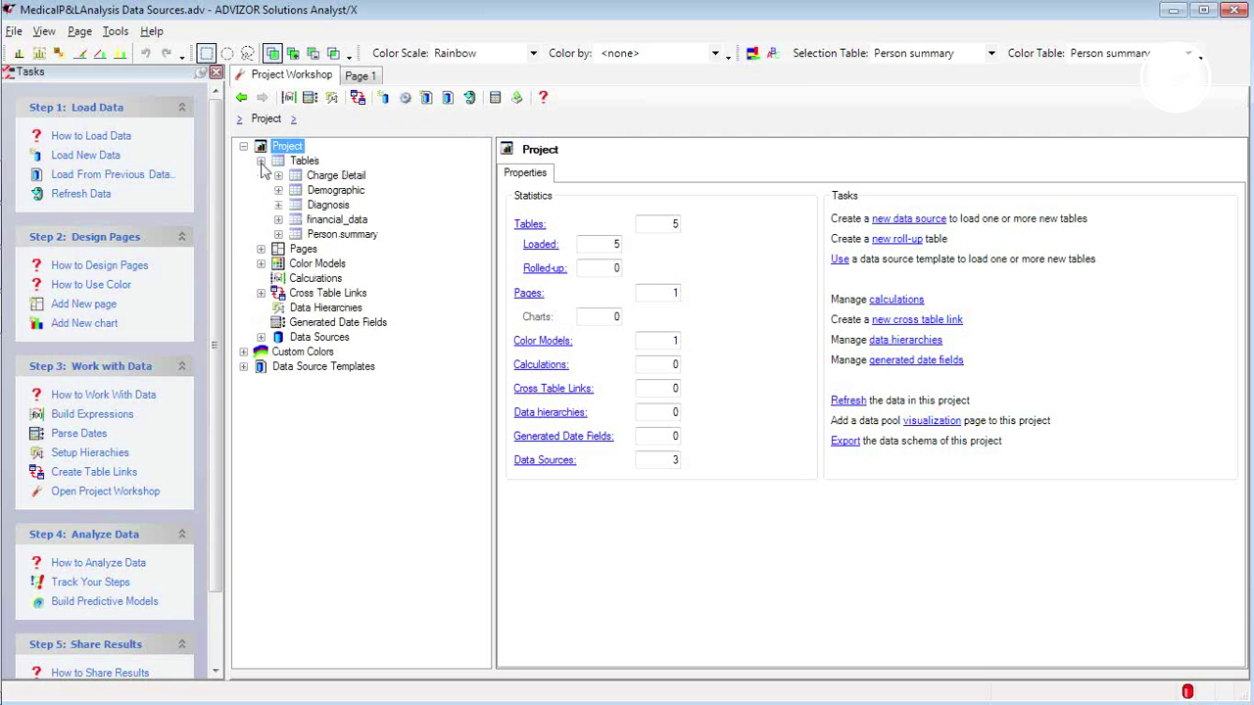
{"action": "left_click", "coordinate": [315, 221]}
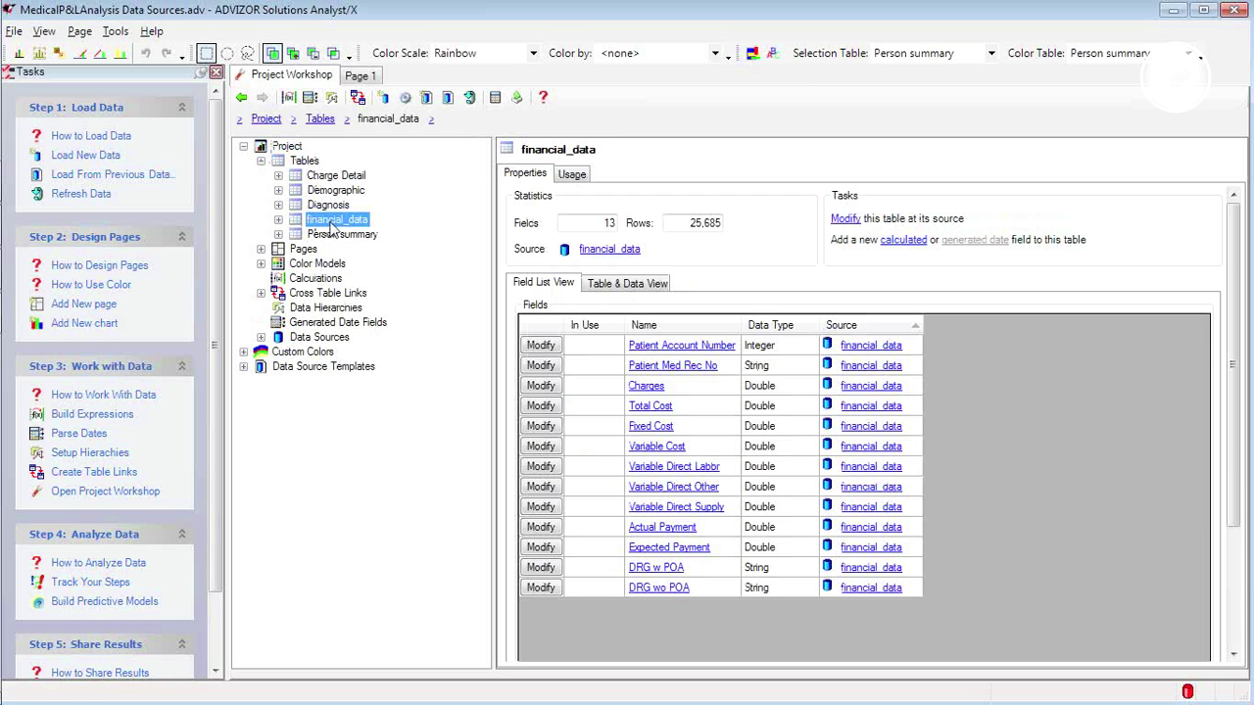
Review the list of data source templates and the properties of the financial_data template.
{"action": "left_click", "coordinate": [290, 367]}
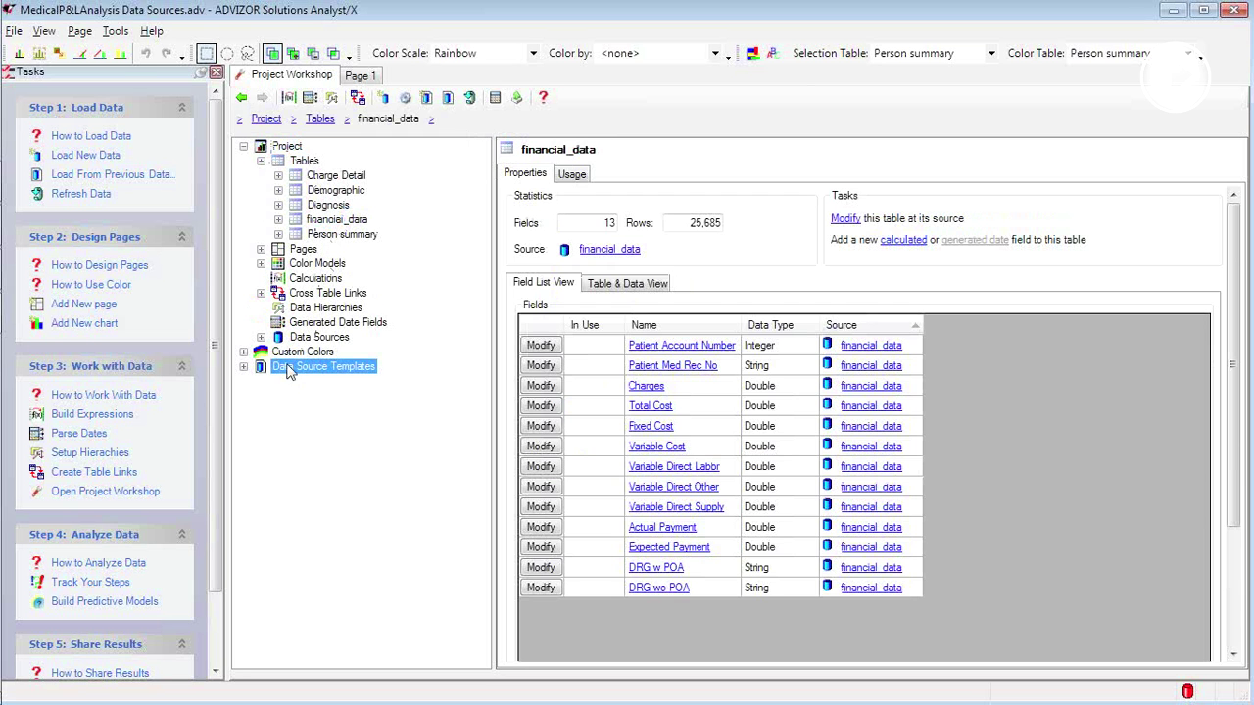
{"action": "left_click", "coordinate": [243, 366]}
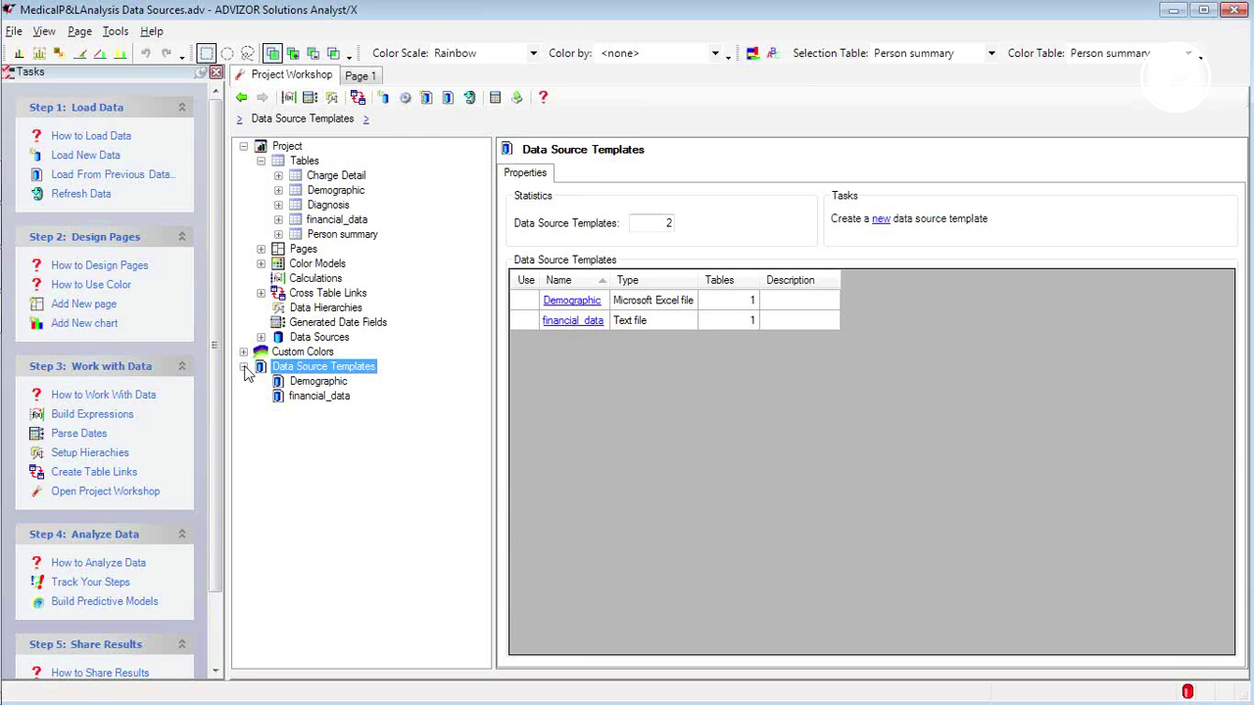
{"action": "left_click", "coordinate": [319, 394]}
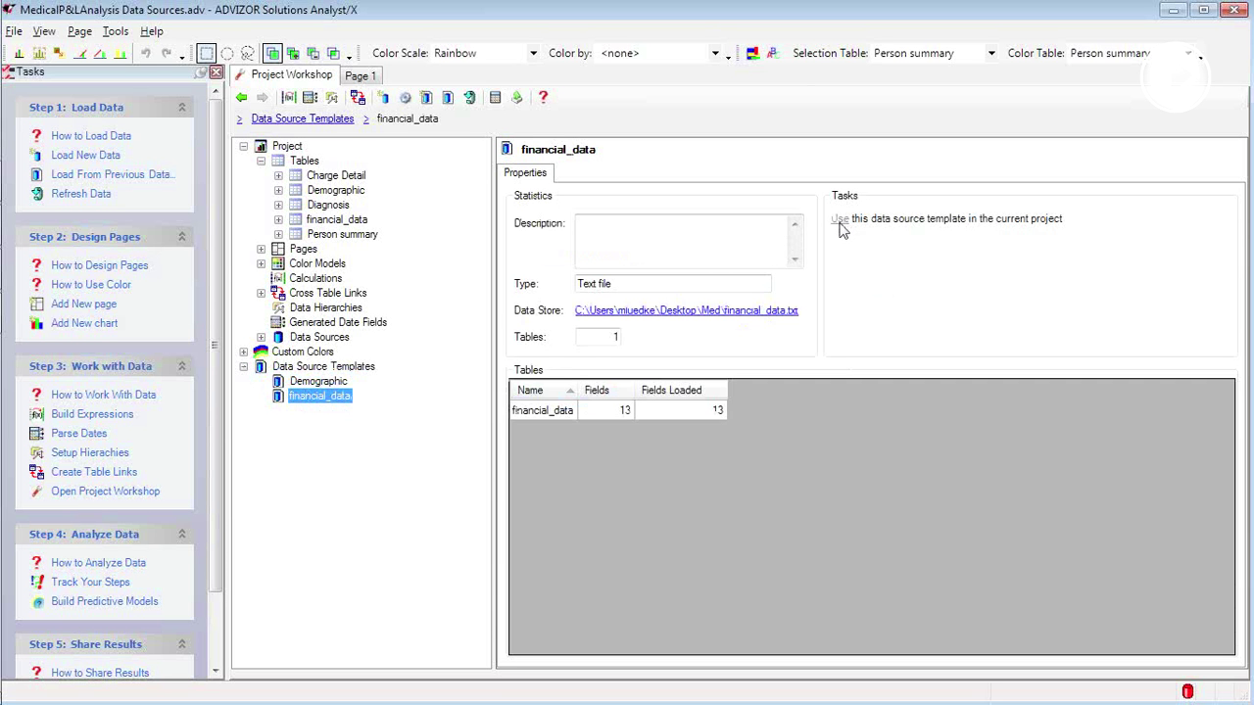
Start a new data source template of type Microsoft Excel File using Procedures.xlsx from the Med folder.
{"action": "left_click", "coordinate": [428, 99]}
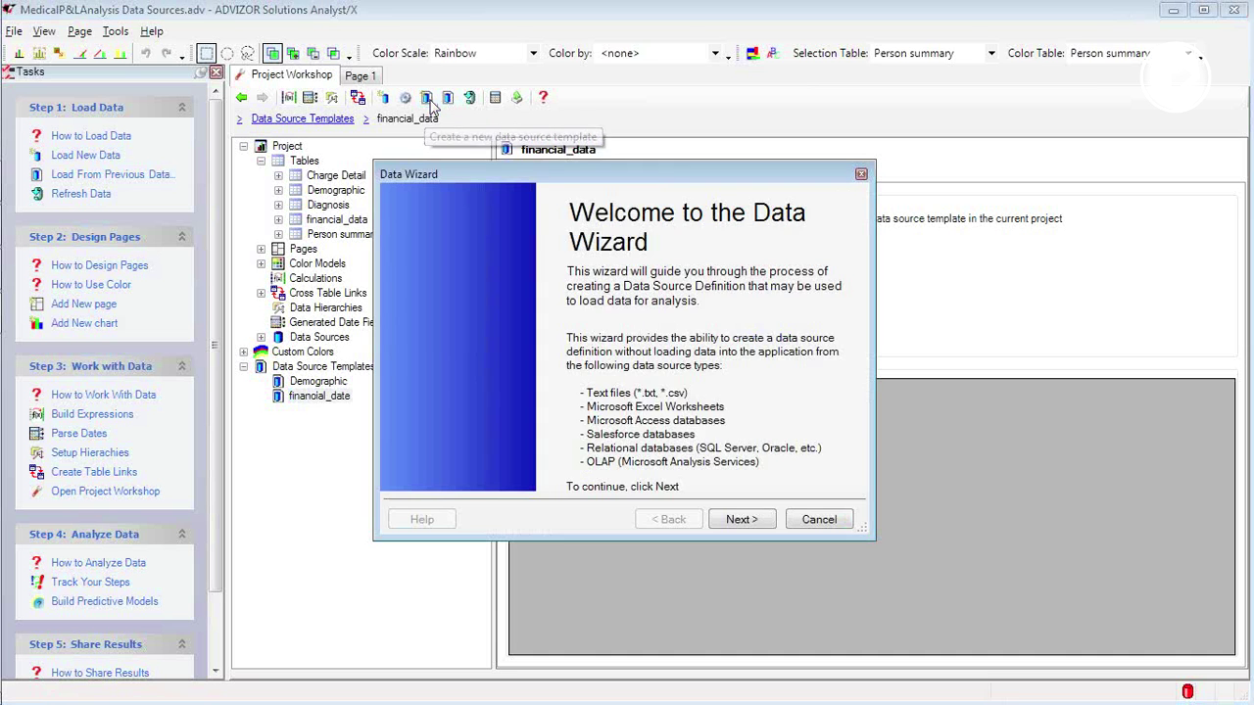
{"action": "left_click", "coordinate": [740, 518]}
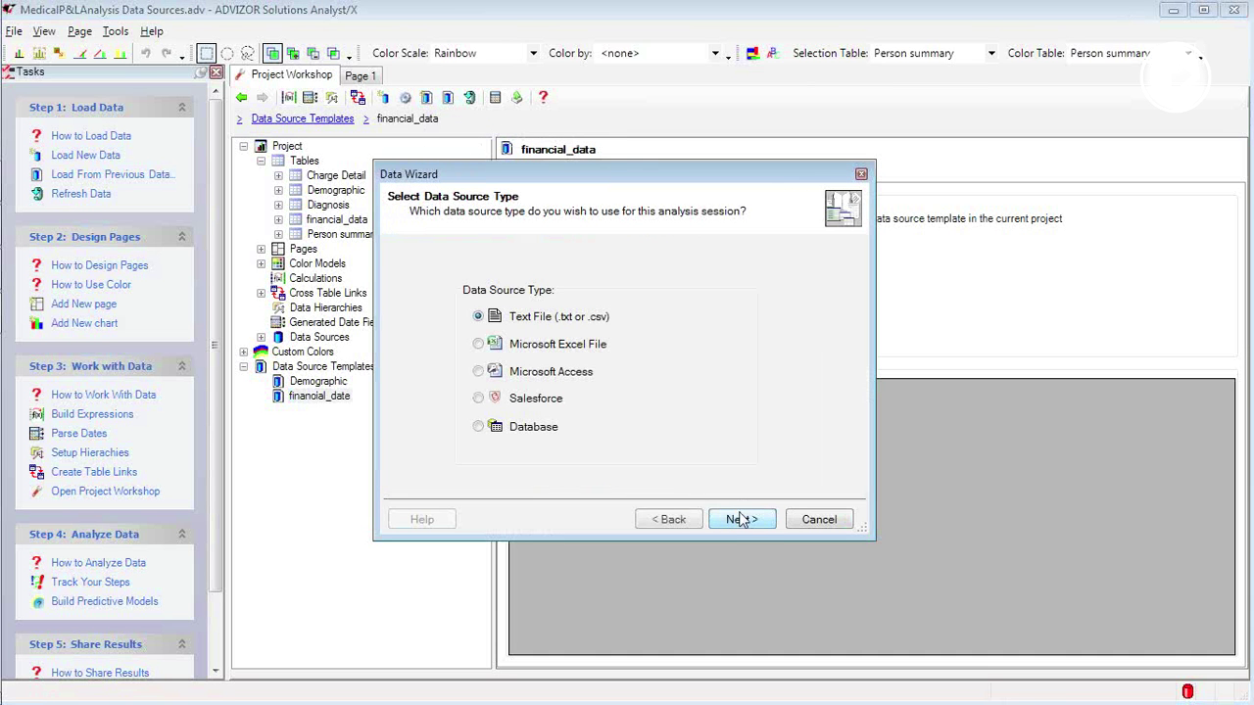
{"action": "left_click", "coordinate": [585, 348]}
{"action": "left_click", "coordinate": [743, 519]}
{"action": "left_click", "coordinate": [771, 340]}
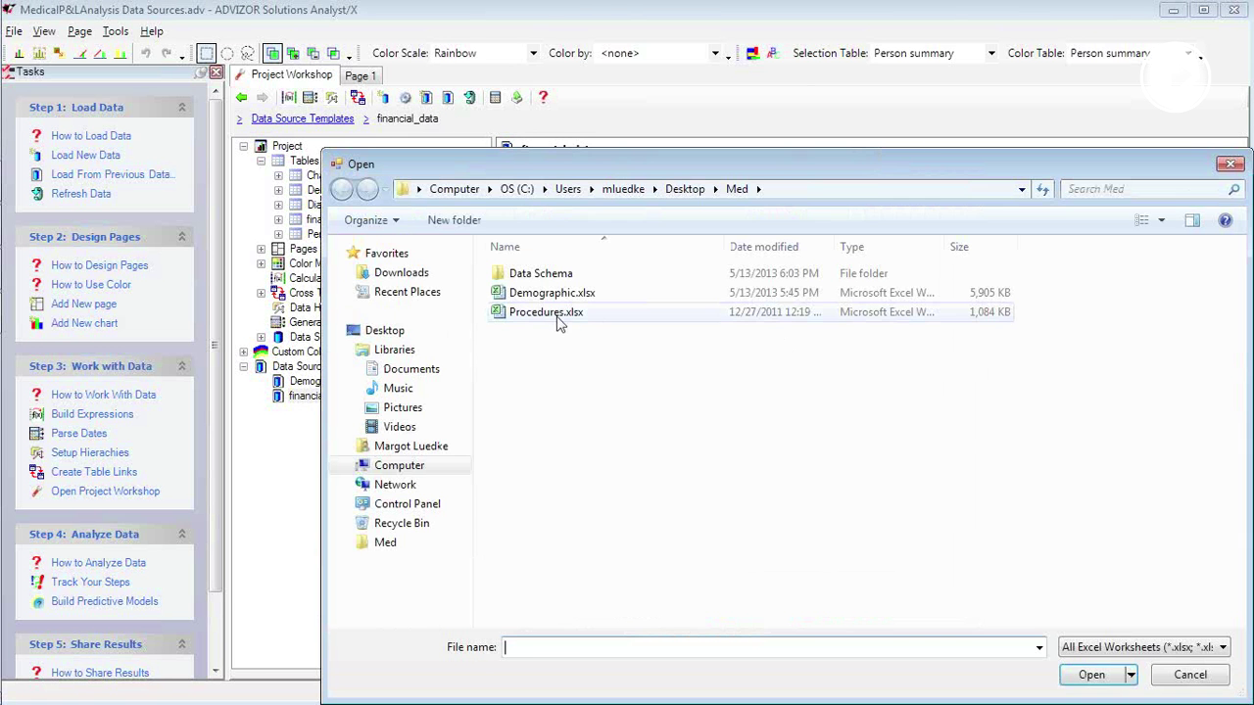
{"action": "double_click", "coordinate": [550, 316]}
Include the workbook's available table in the dataset and finish the template with the name Procedures.
{"action": "left_click", "coordinate": [749, 519]}
{"action": "left_click", "coordinate": [438, 345]}
{"action": "left_click", "coordinate": [601, 381]}
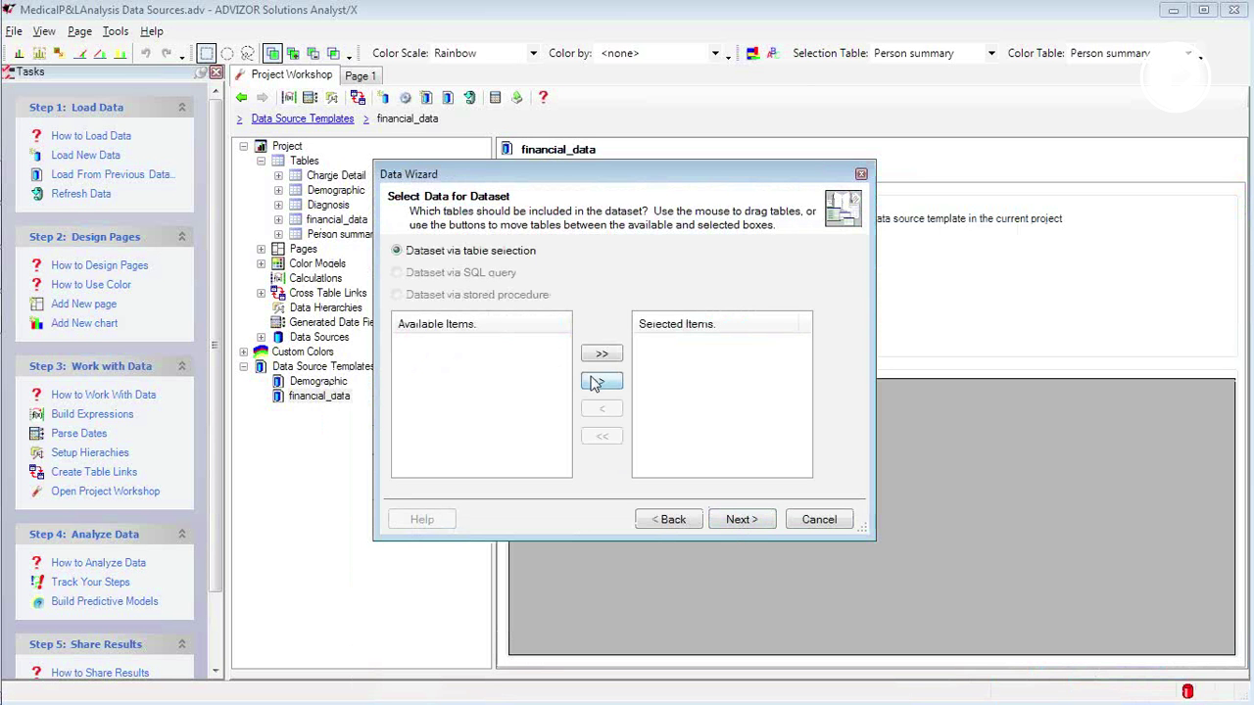
{"action": "left_click", "coordinate": [743, 520]}
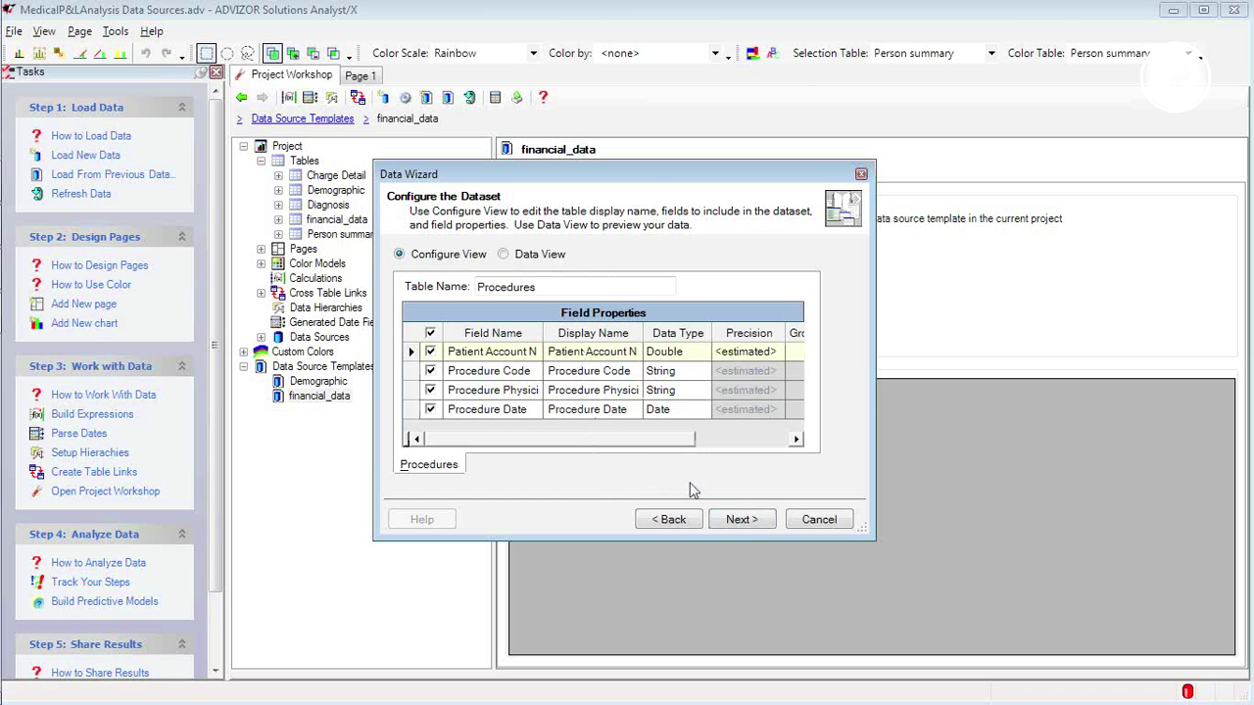
{"action": "left_click", "coordinate": [741, 520]}
{"action": "left_click", "coordinate": [746, 520]}
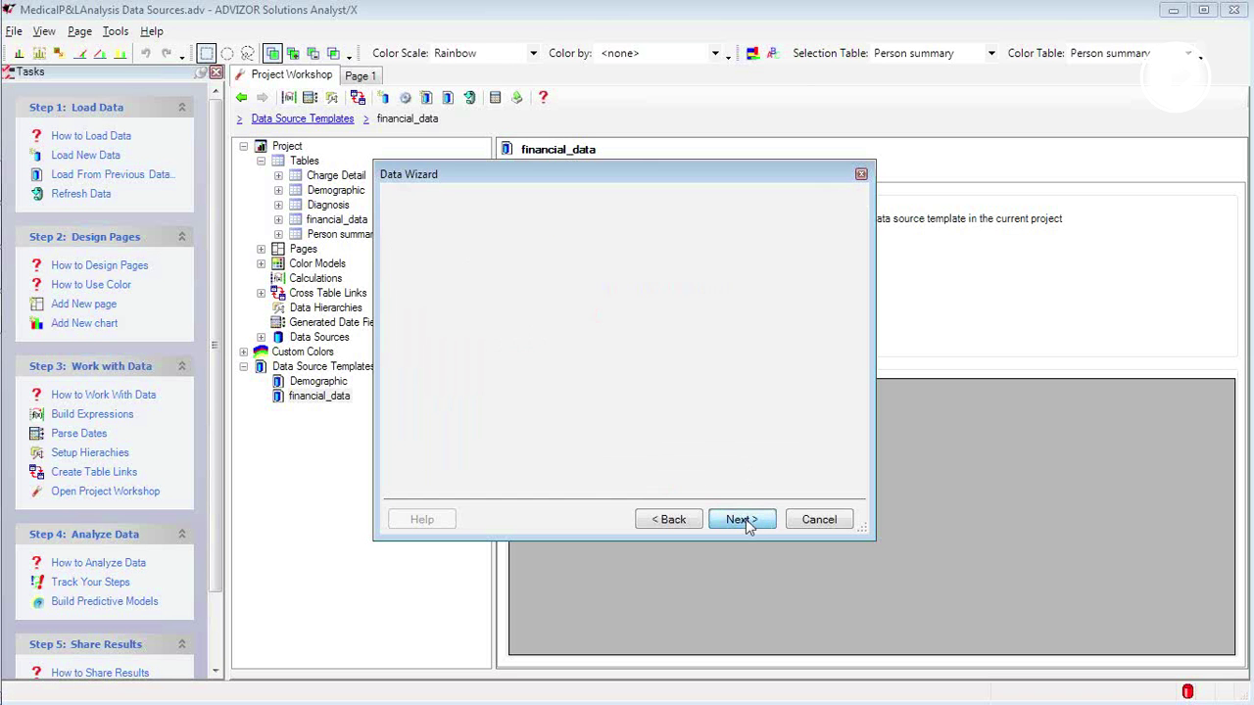
{"action": "left_click", "coordinate": [744, 521]}
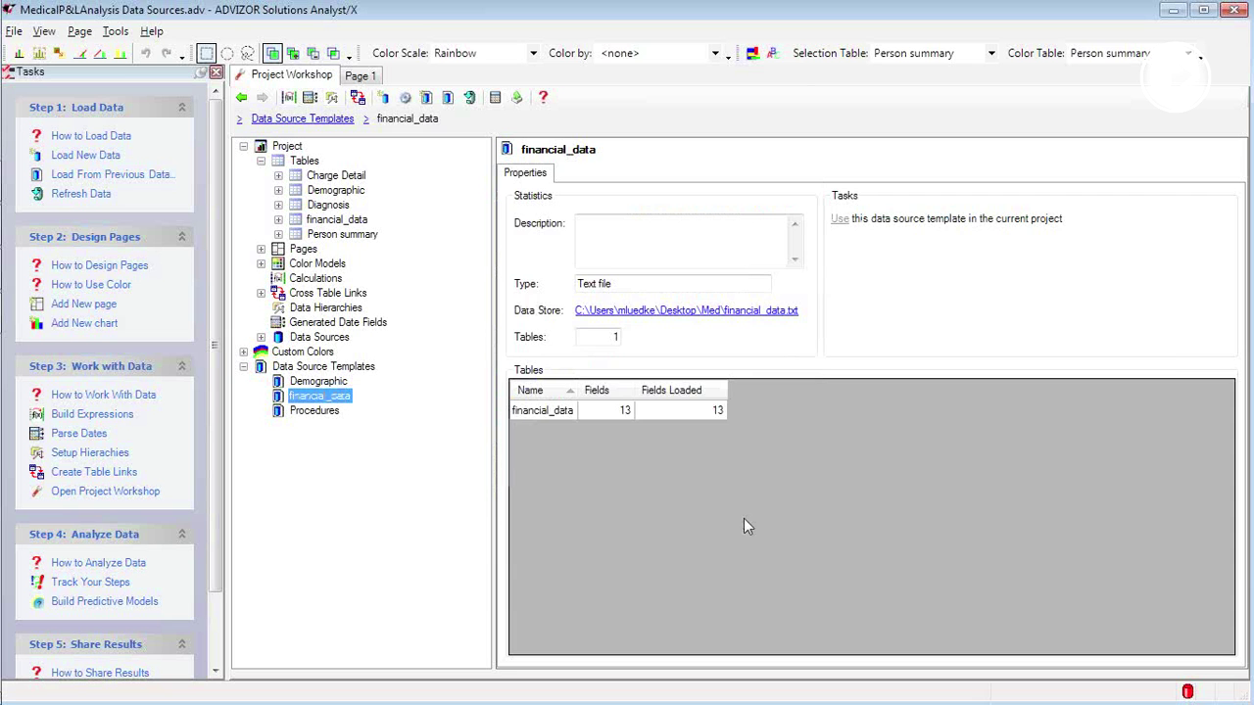
View the Procedures template's properties and its entry among the available data sources in Manage Data Sources.
{"action": "left_click", "coordinate": [324, 416]}
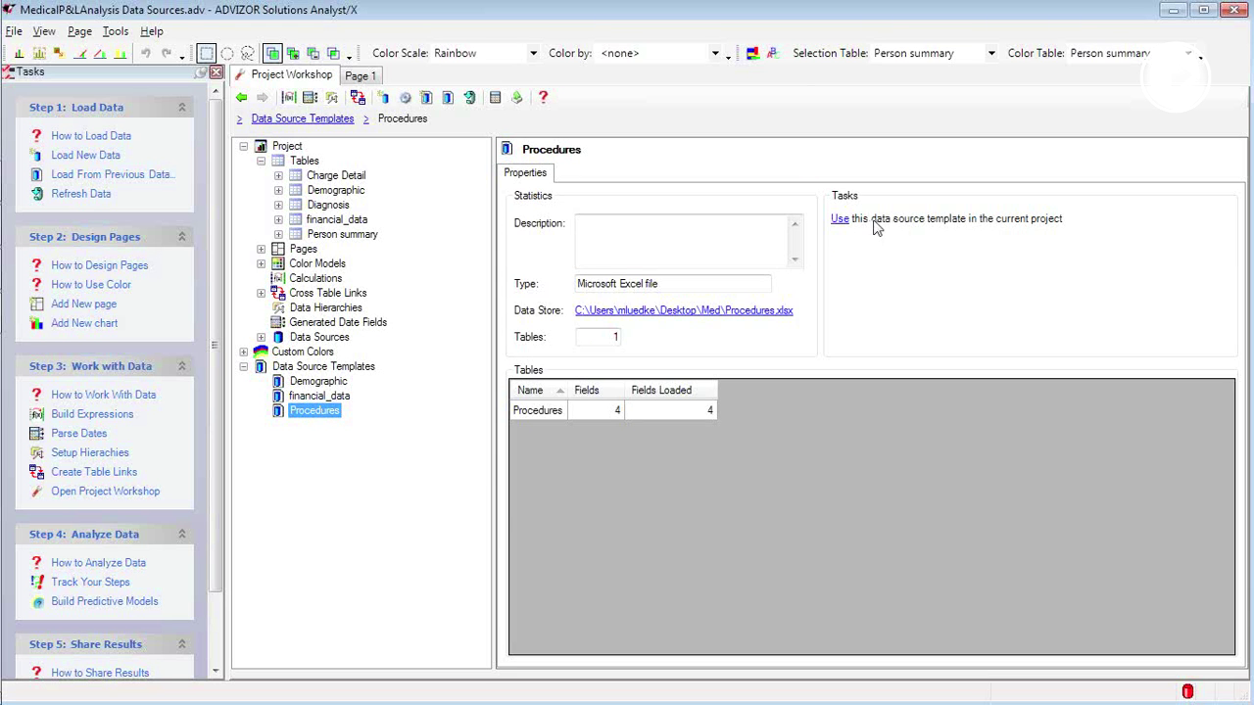
{"action": "left_click", "coordinate": [405, 99]}
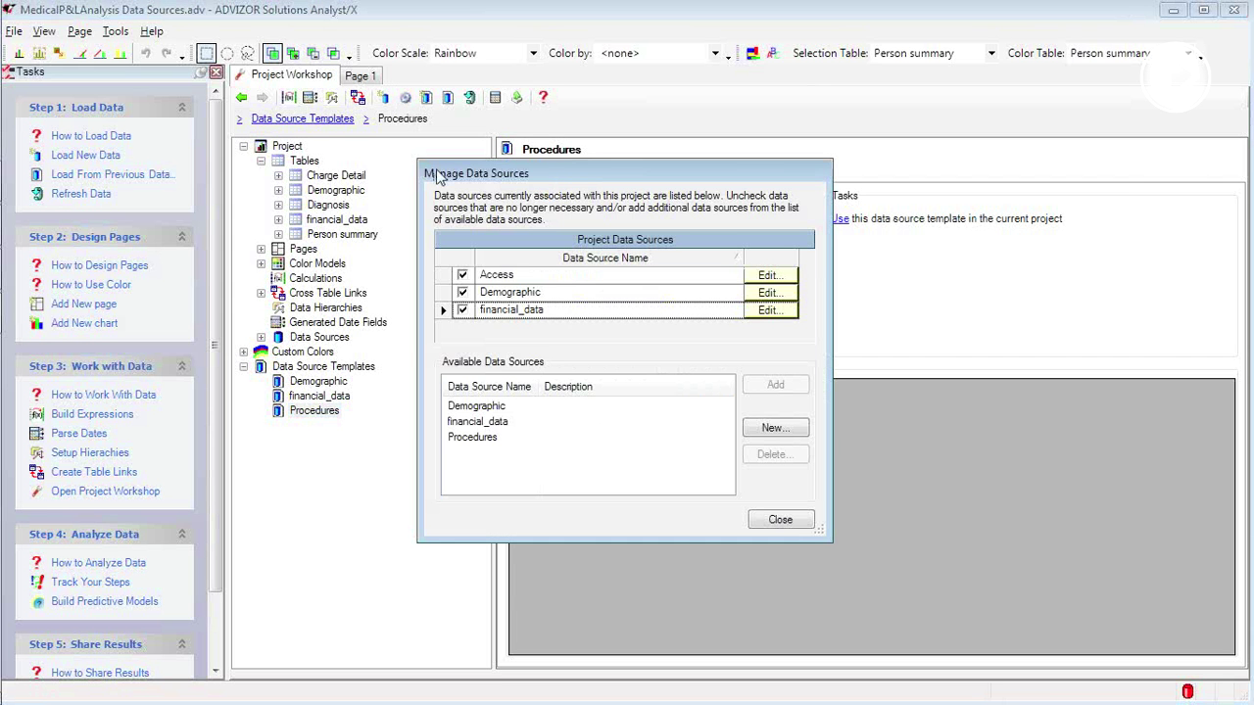
{"action": "left_click", "coordinate": [477, 442]}
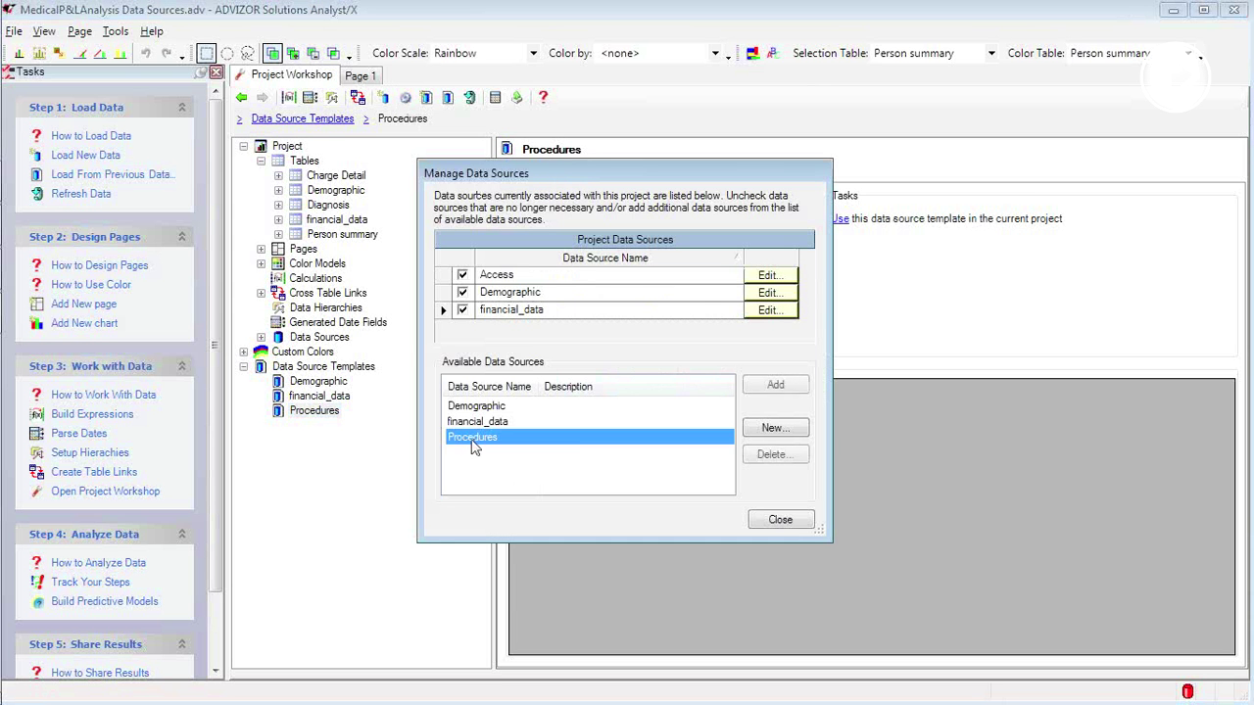
{"action": "left_click", "coordinate": [768, 519]}
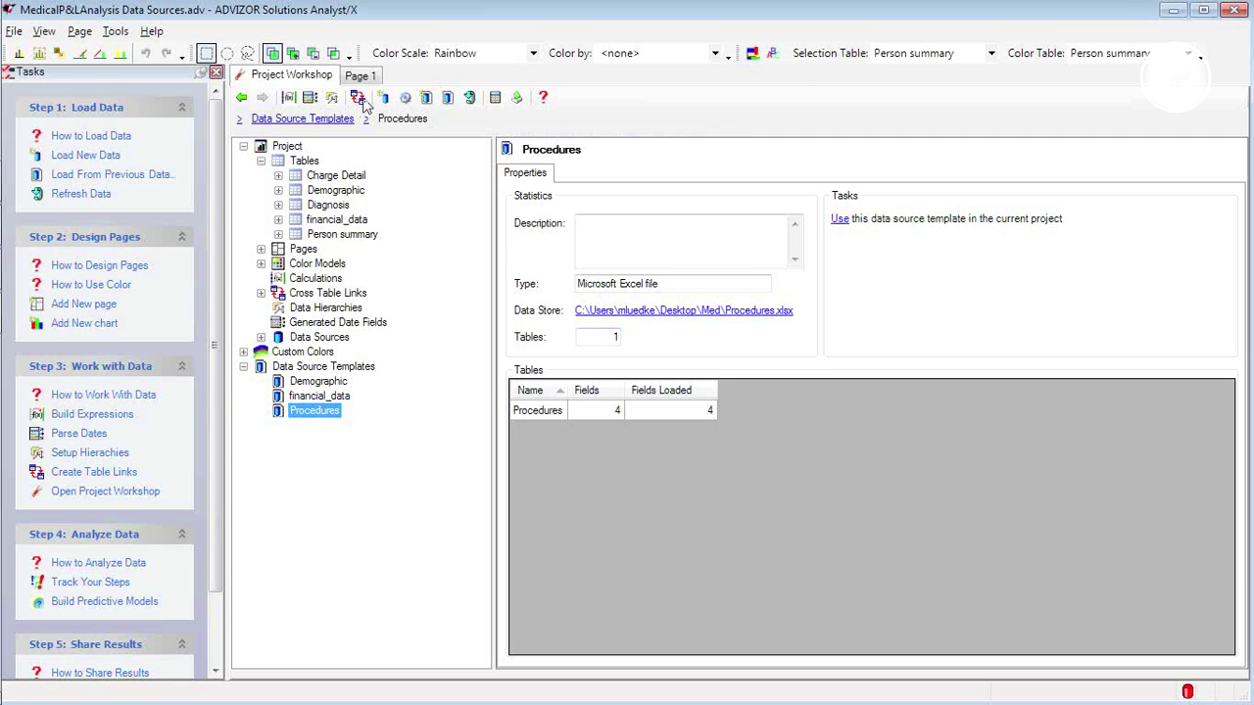
Load the previous data source Procedures into the project.
{"action": "left_click", "coordinate": [12, 32]}
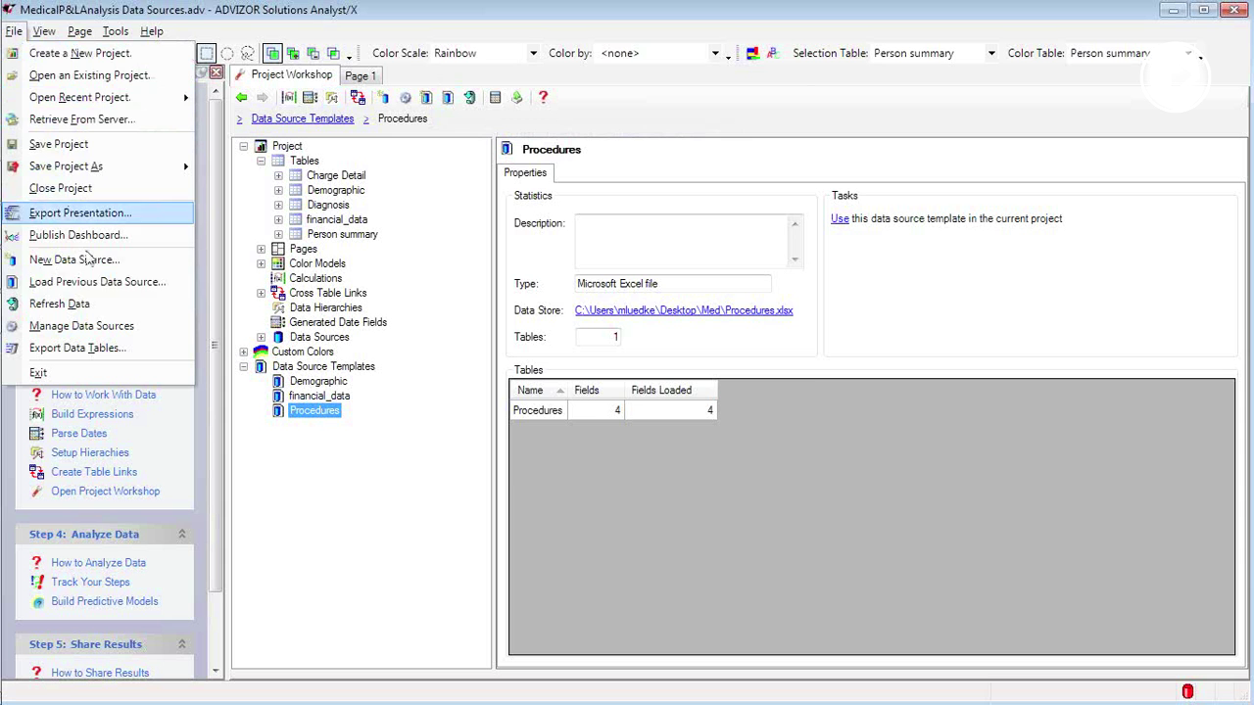
{"action": "left_click", "coordinate": [111, 283]}
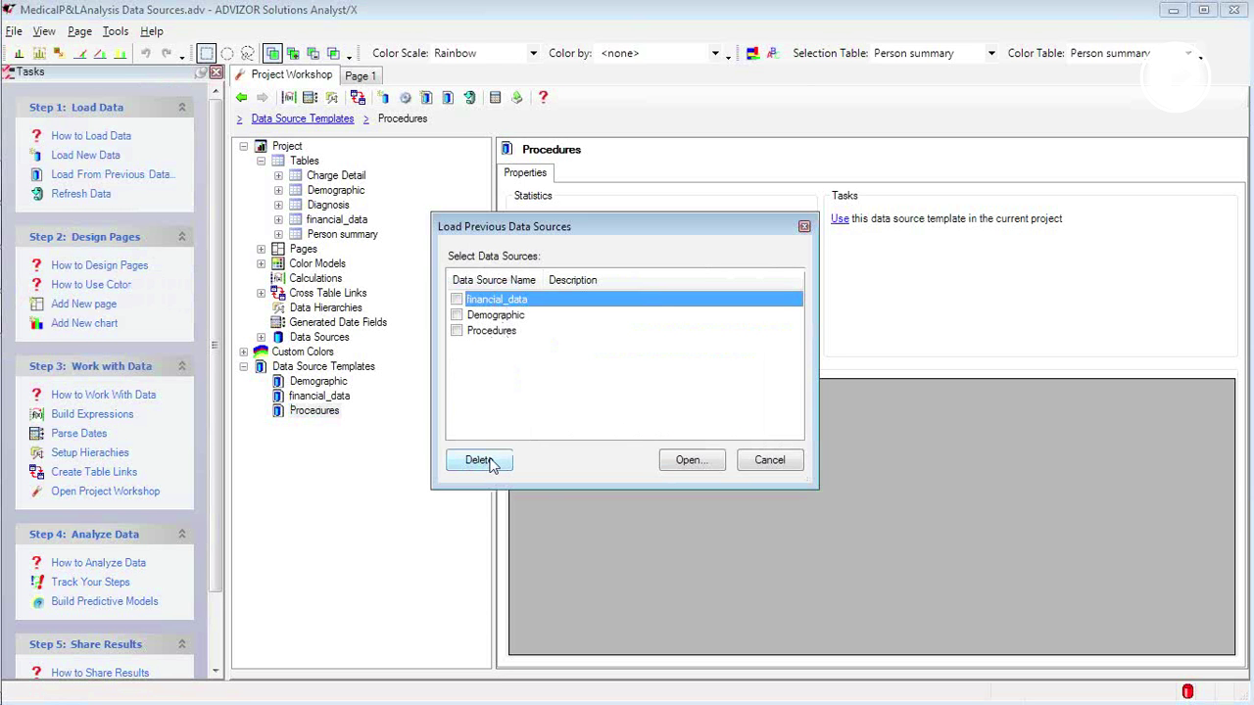
{"action": "left_click", "coordinate": [460, 332]}
{"action": "left_click", "coordinate": [717, 466]}
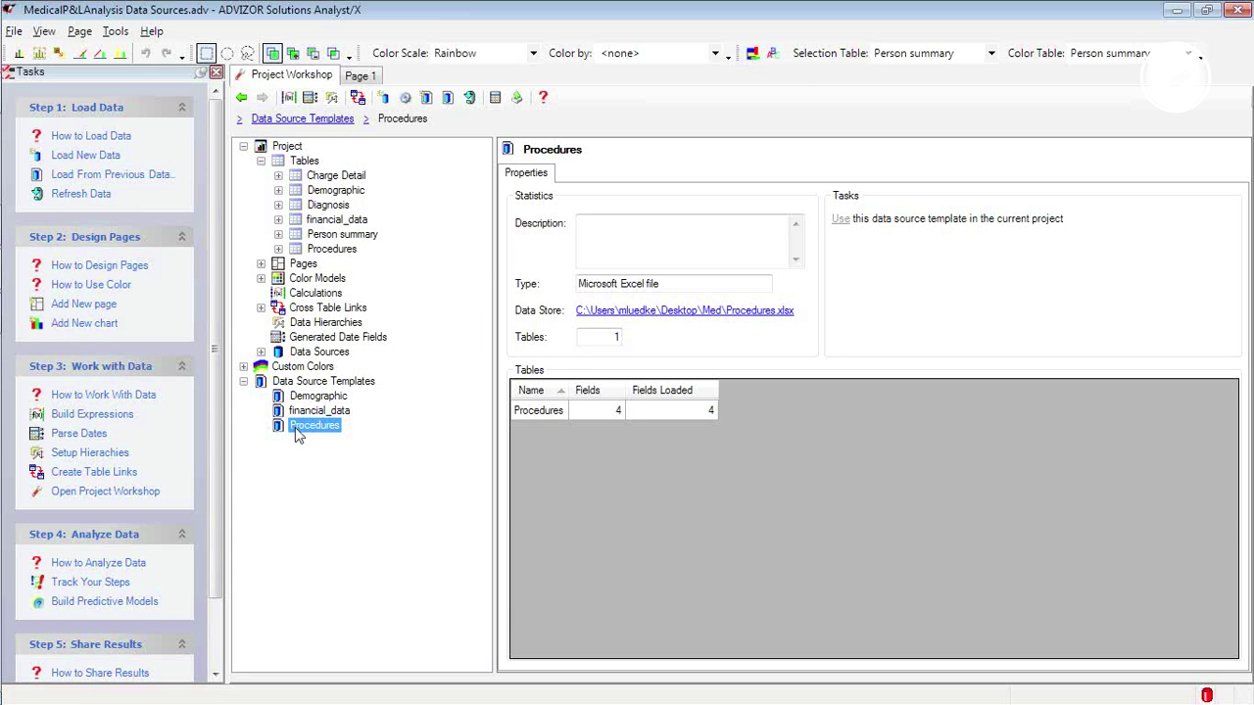
Point the project's Access data source to the PatientAbstractV2.accdb file in the Med folder.
{"action": "left_click", "coordinate": [405, 98]}
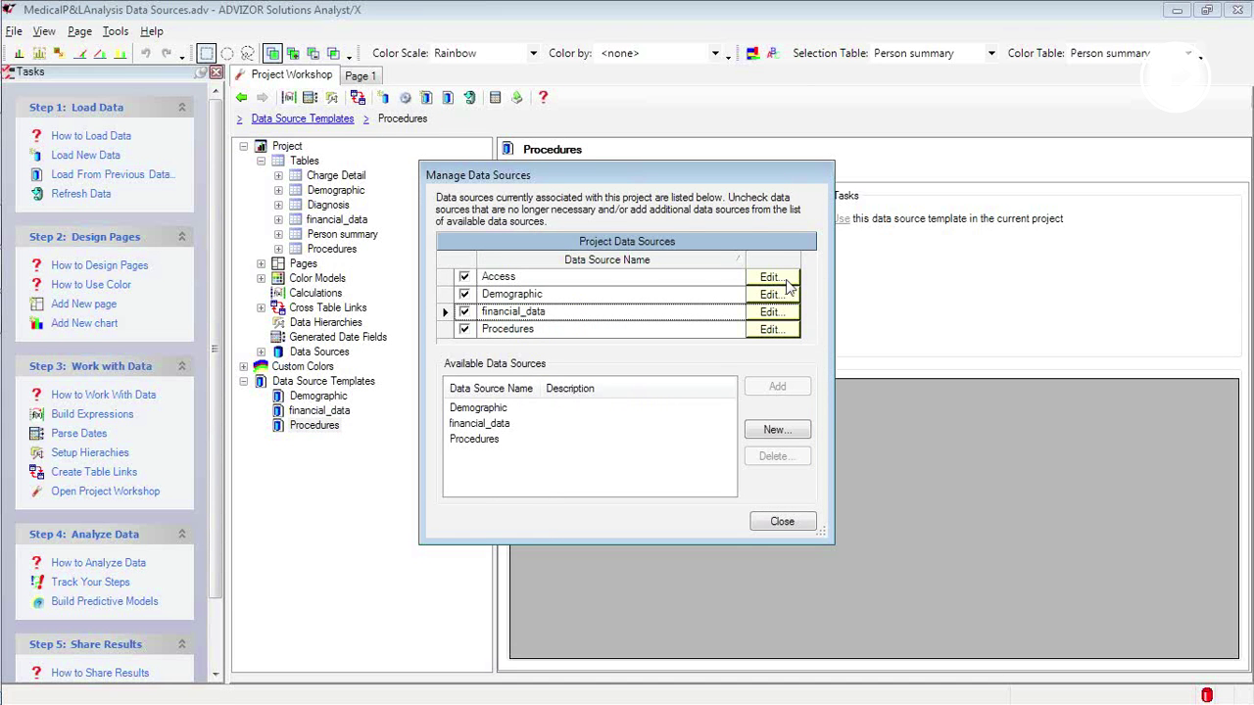
{"action": "left_click", "coordinate": [771, 278]}
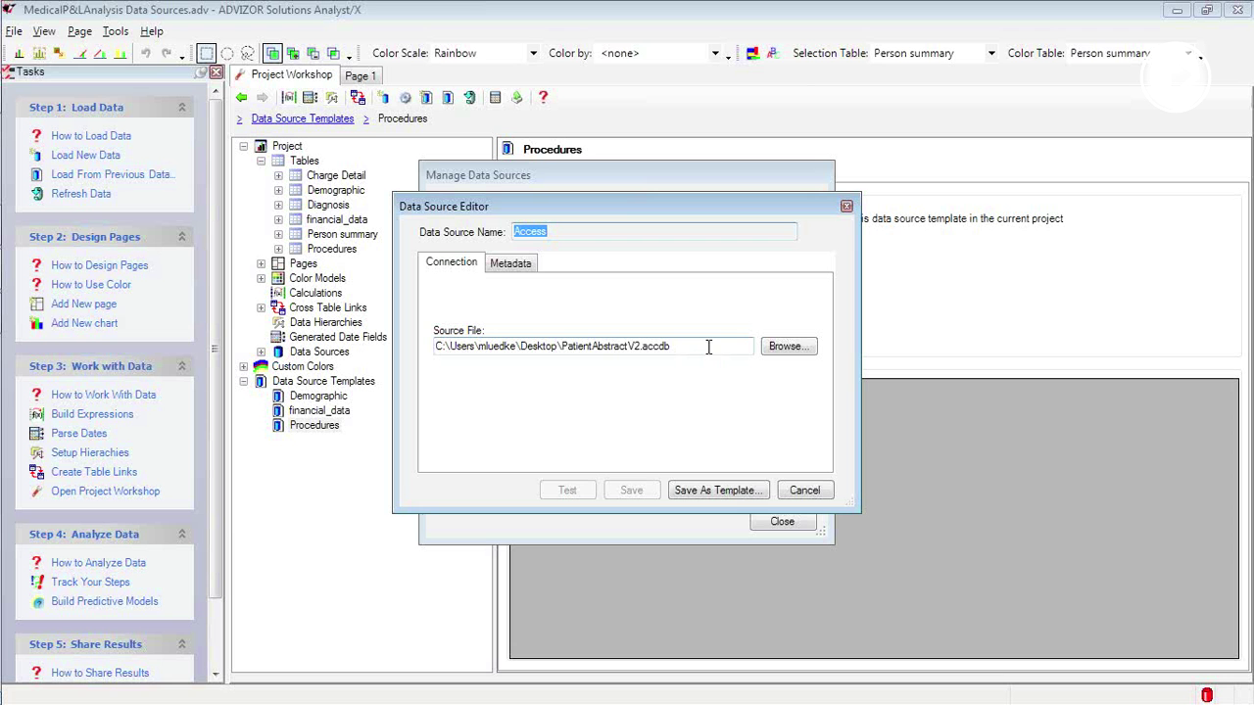
{"action": "left_click", "coordinate": [789, 345]}
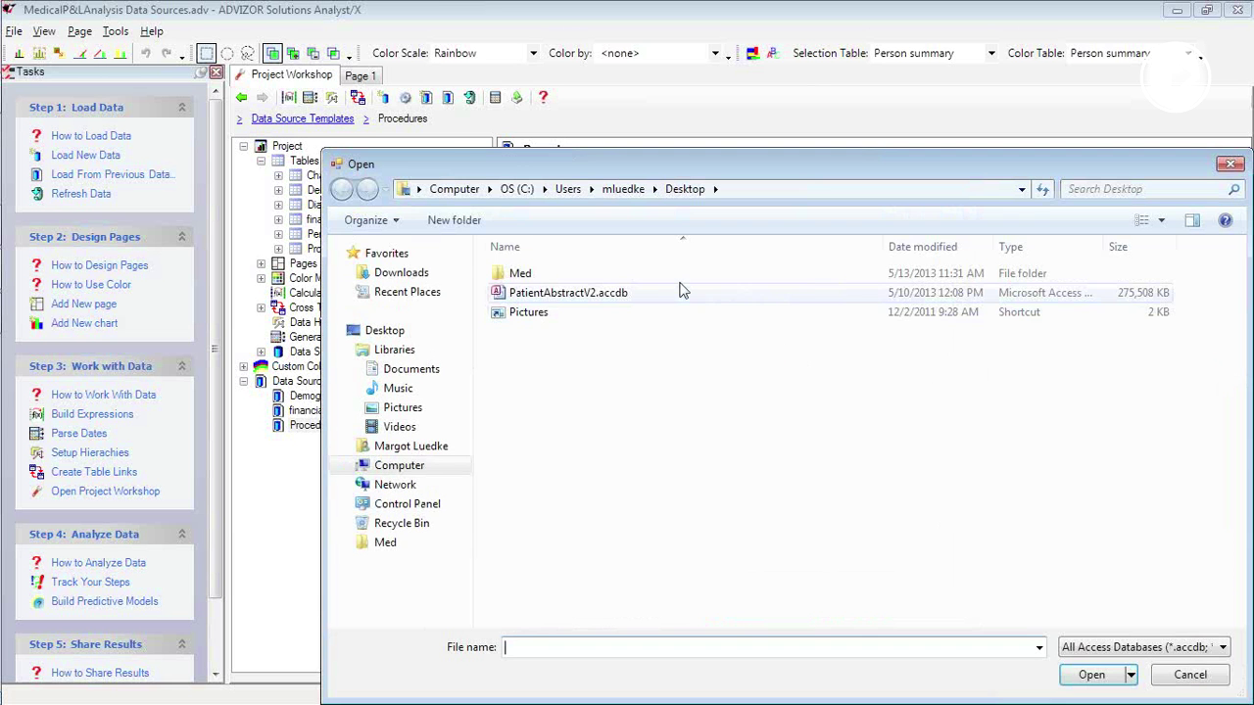
{"action": "double_click", "coordinate": [517, 274]}
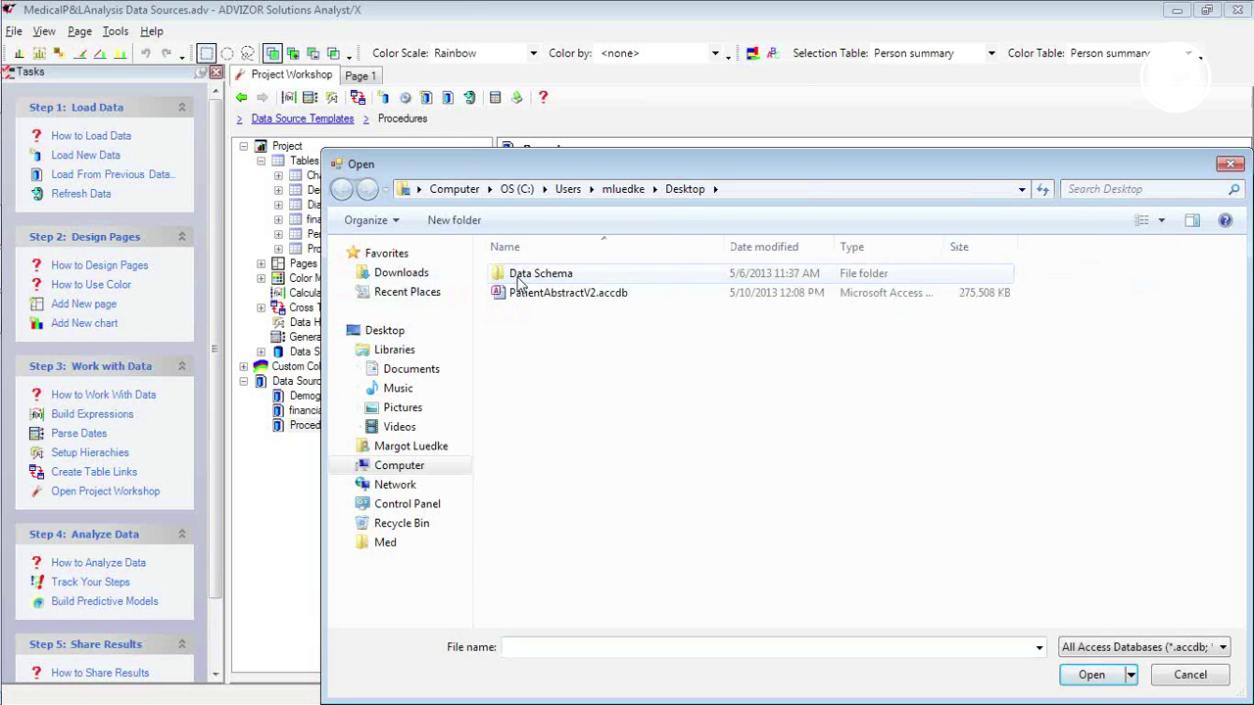
{"action": "left_click", "coordinate": [575, 299]}
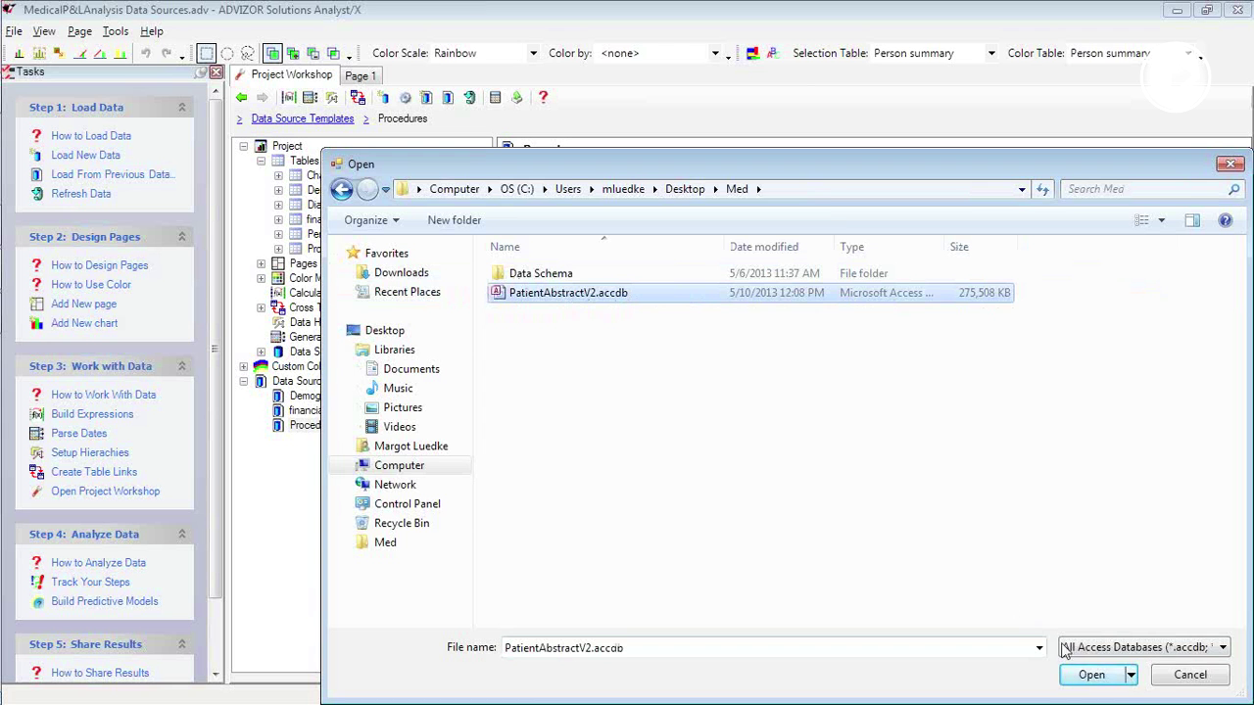
{"action": "left_click", "coordinate": [1092, 676]}
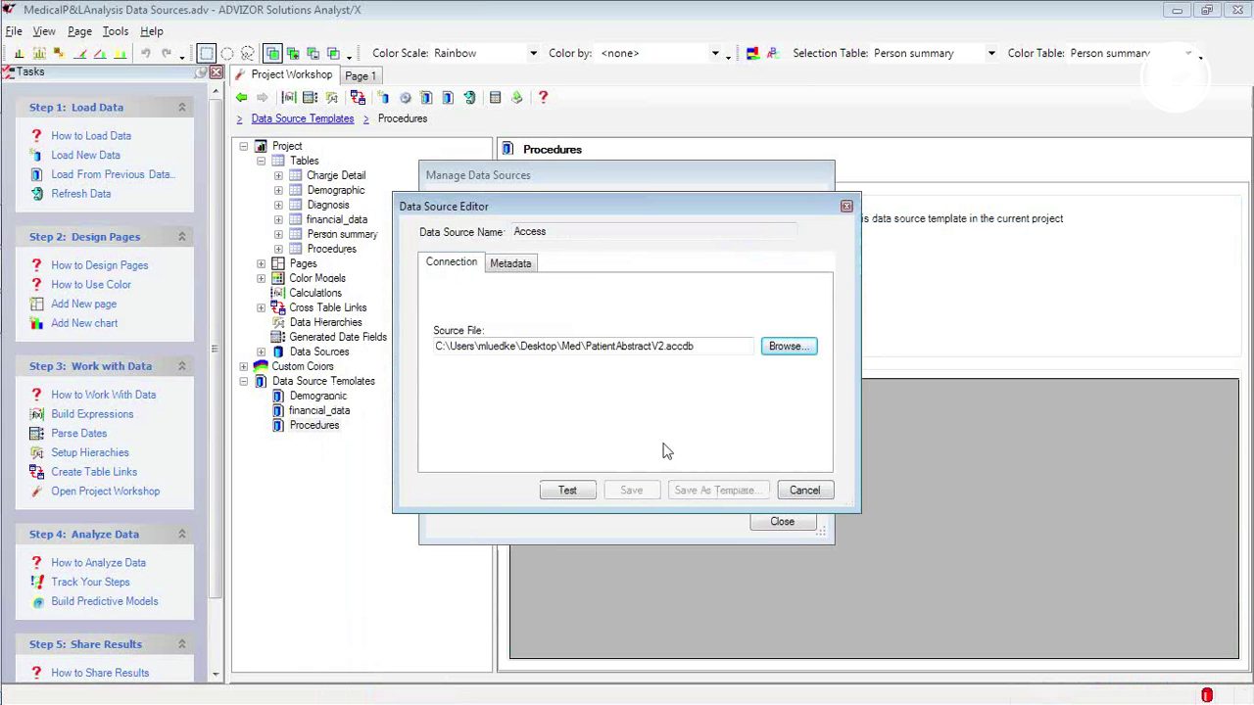
Test the Access data source's new connection and save the change.
{"action": "left_click", "coordinate": [583, 490]}
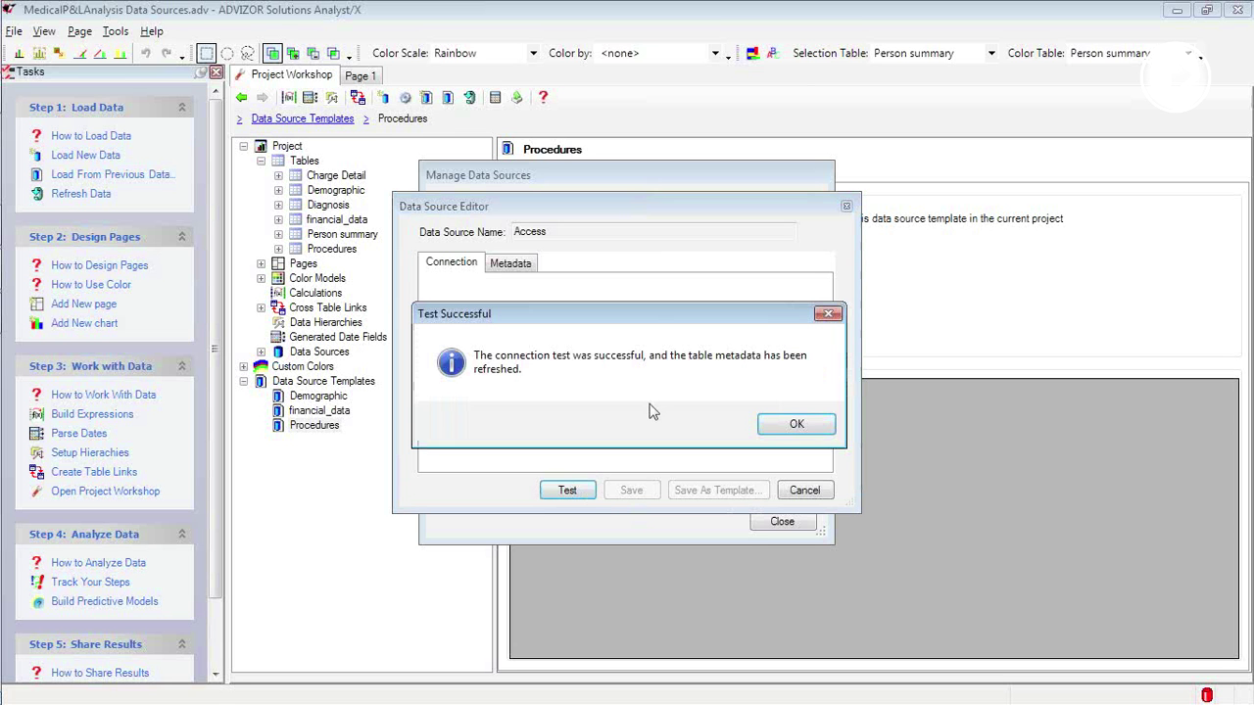
{"action": "left_click", "coordinate": [796, 429]}
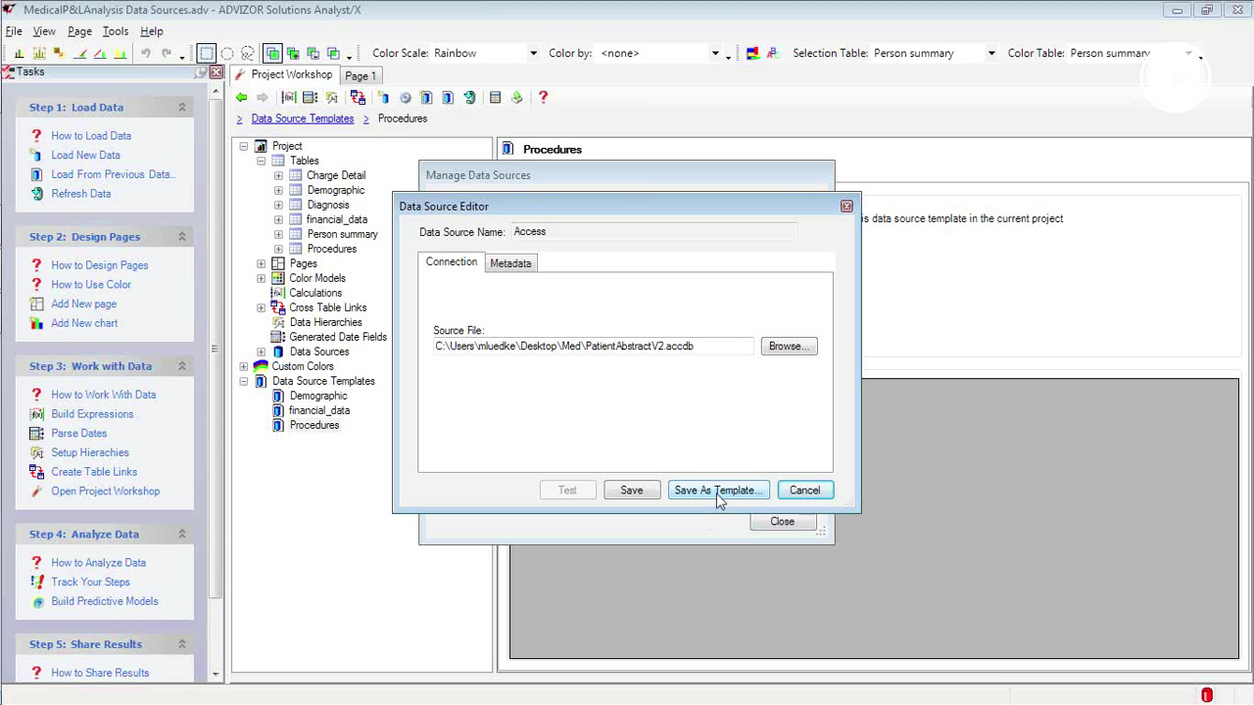
{"action": "left_click", "coordinate": [631, 490]}
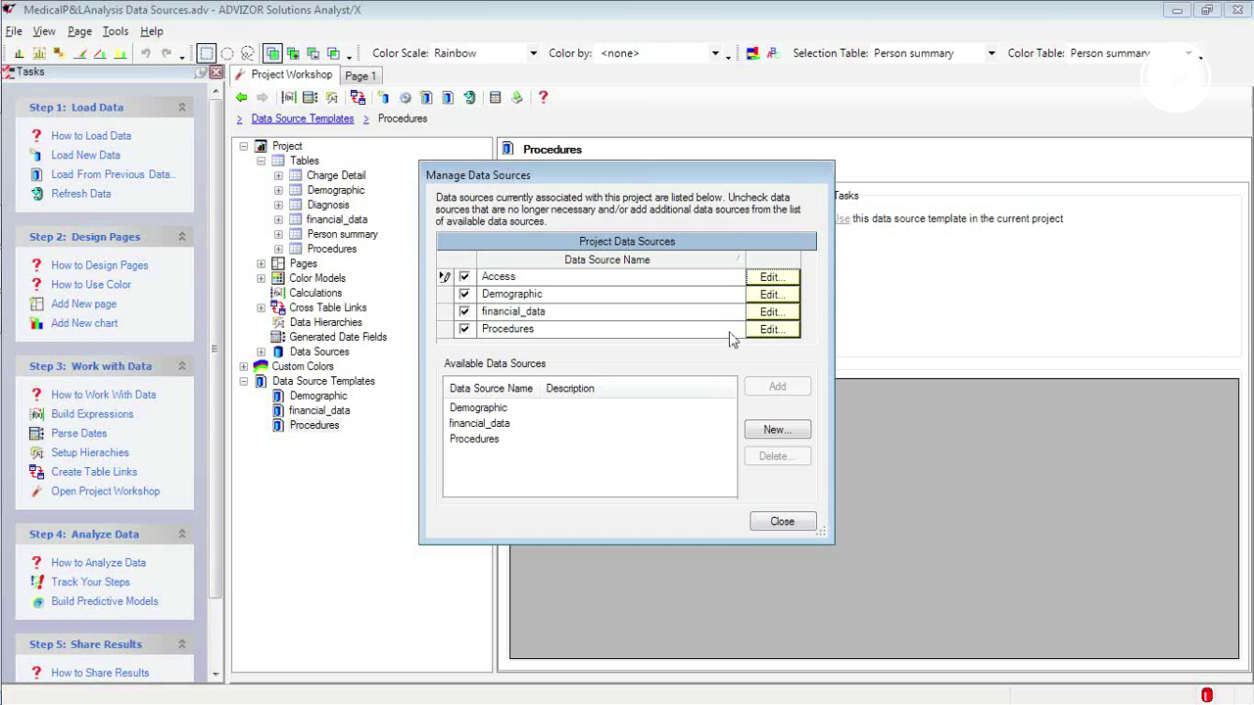
Open the Access data source's metadata in an enlarged editor and examine the Person summary and Charge Detail field properties.
{"action": "left_click", "coordinate": [772, 280]}
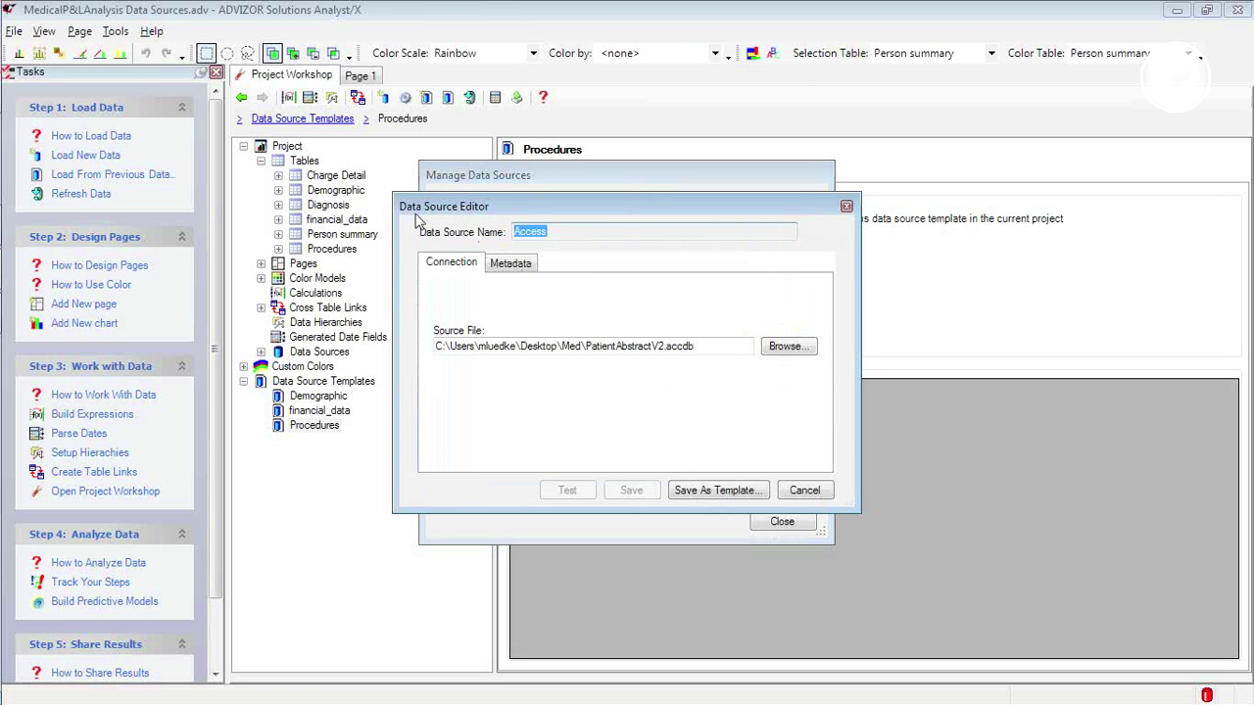
{"action": "left_click", "coordinate": [519, 269]}
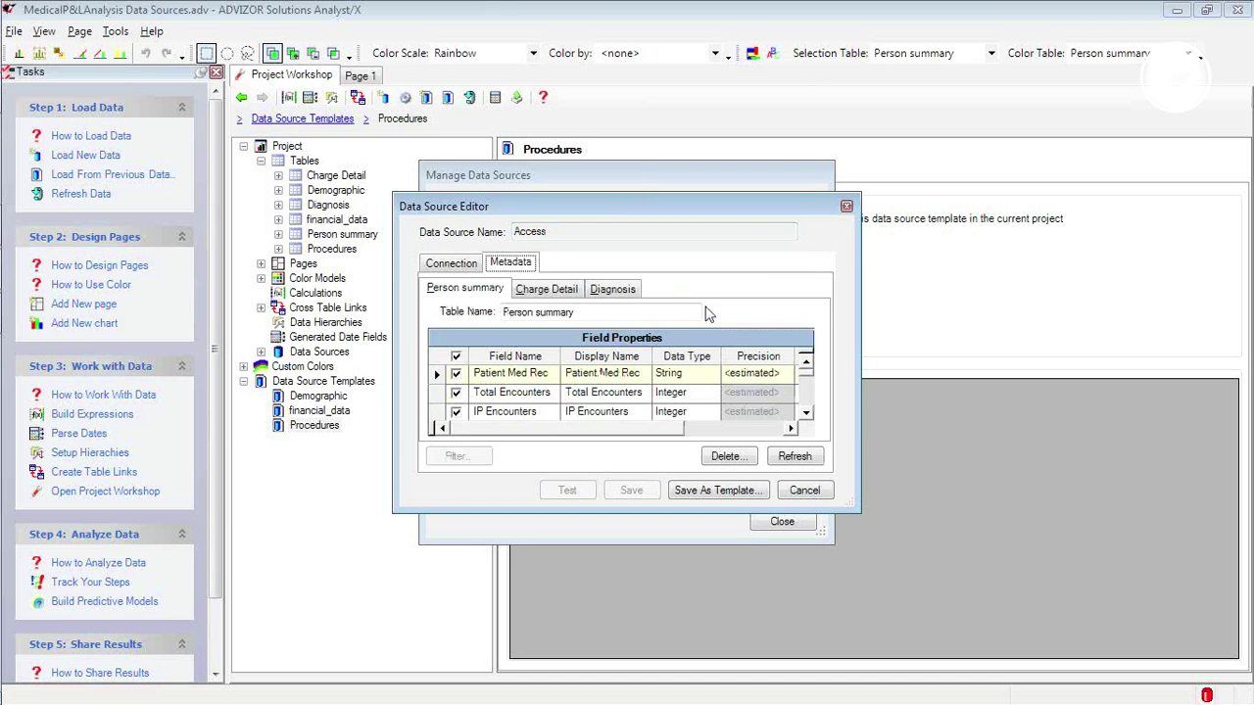
{"action": "left_click_drag", "start_coordinate": [854, 508], "coordinate": [1128, 674]}
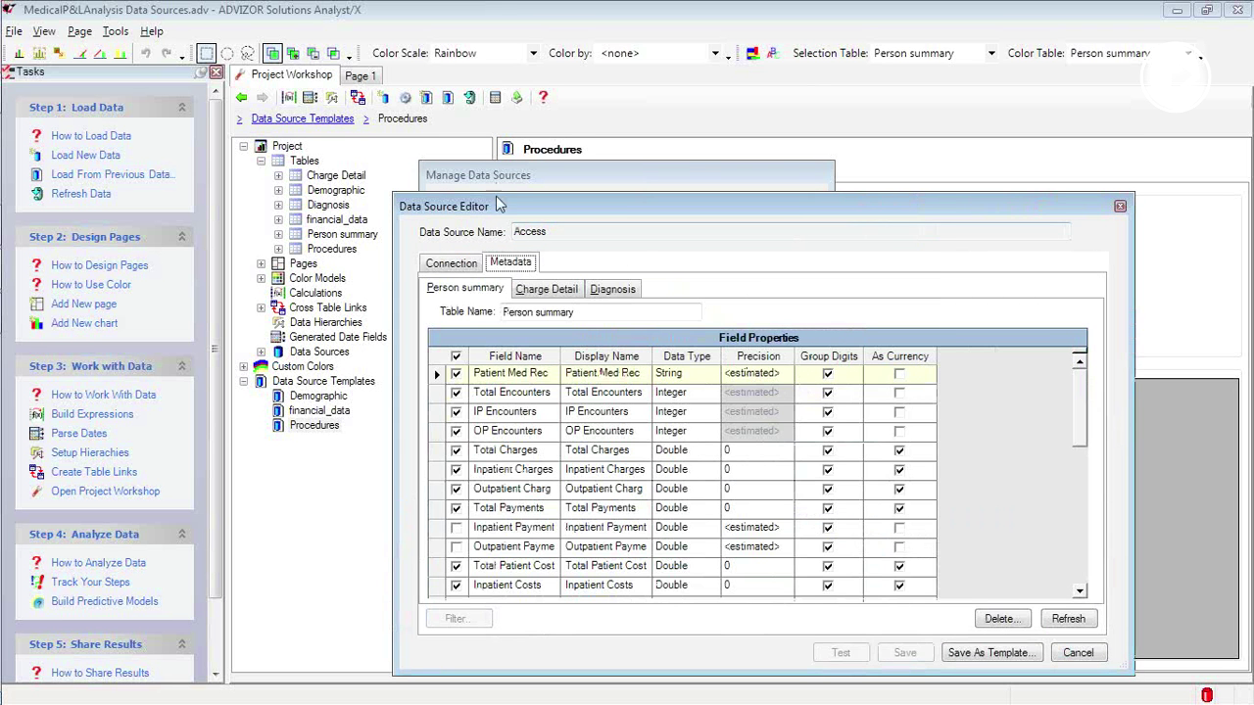
{"action": "left_click_drag", "start_coordinate": [487, 208], "coordinate": [394, 78]}
{"action": "left_click_drag", "start_coordinate": [1027, 541], "coordinate": [1129, 609]}
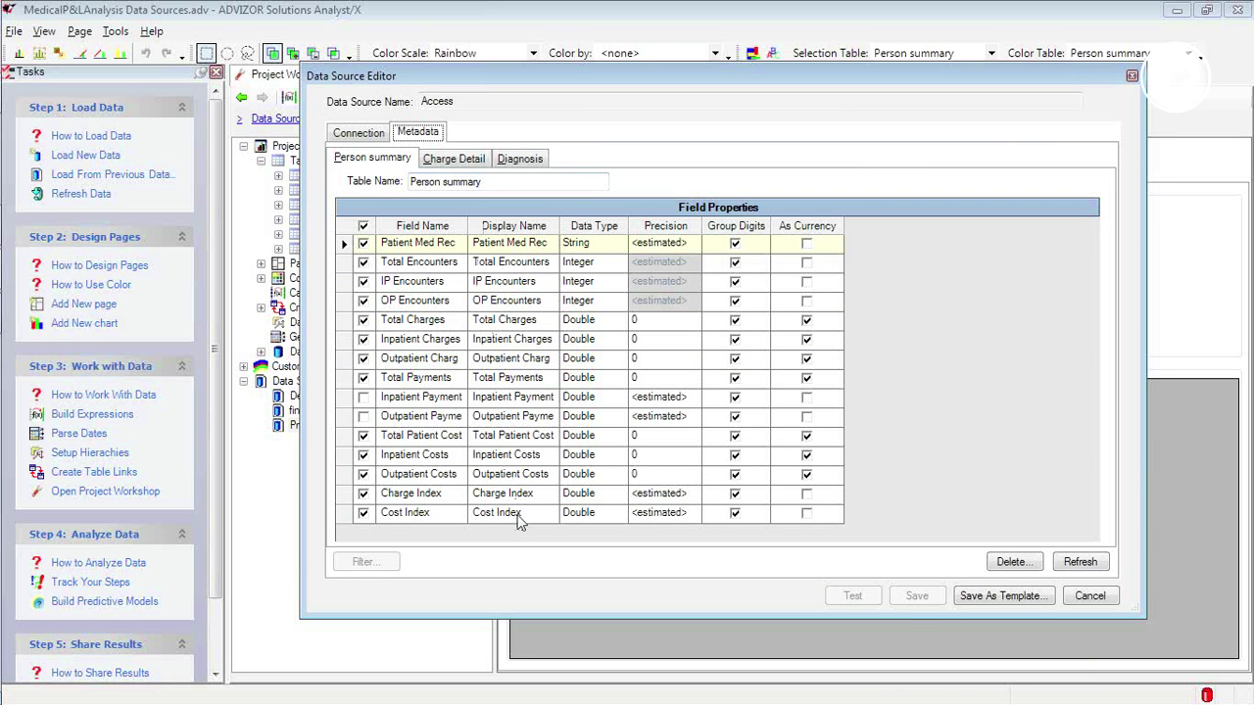
{"action": "left_click", "coordinate": [451, 160]}
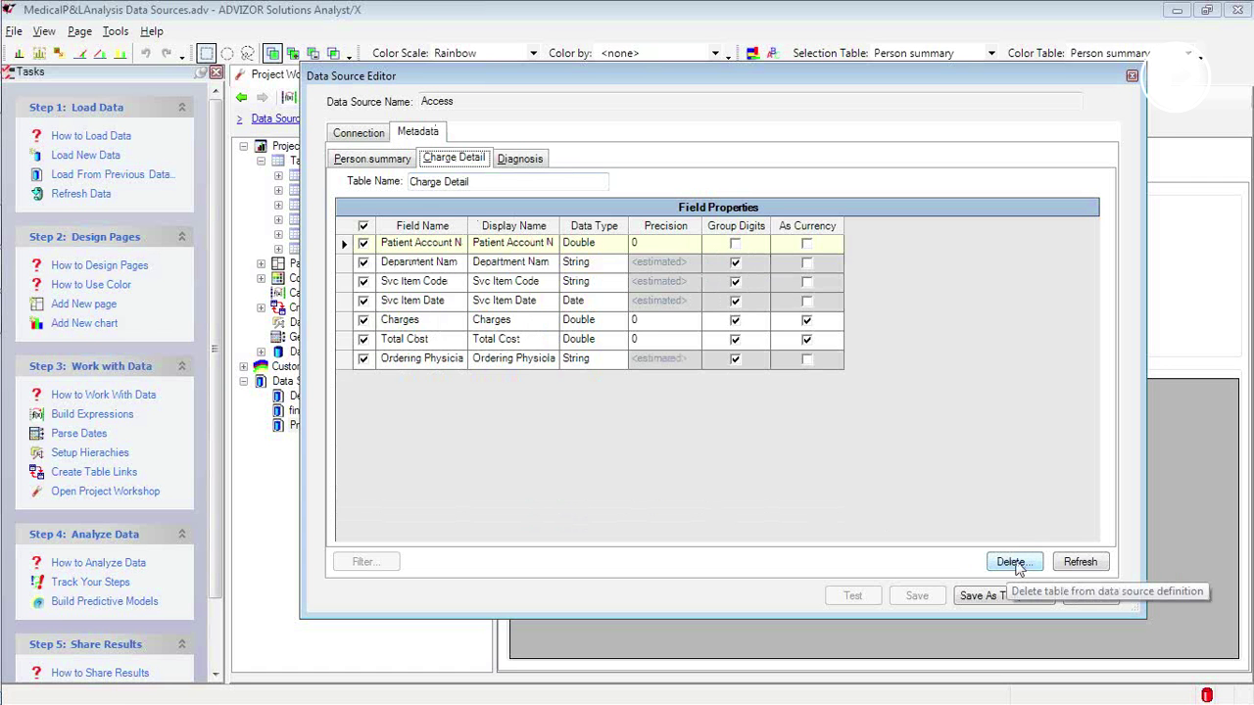
In the Person summary table, include the Inpatient Payment and Outpatient Payment fields and exclude the Cost Index field.
{"action": "left_click", "coordinate": [373, 158]}
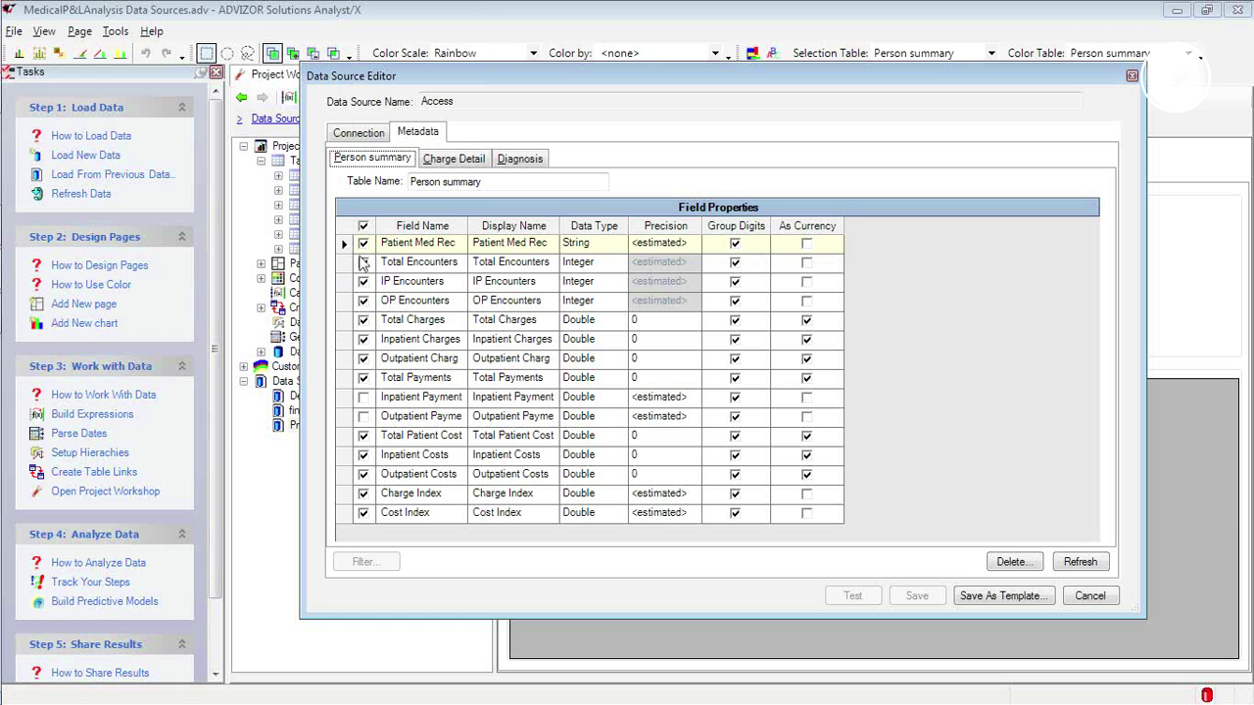
{"action": "left_click", "coordinate": [363, 396]}
{"action": "left_click", "coordinate": [364, 416]}
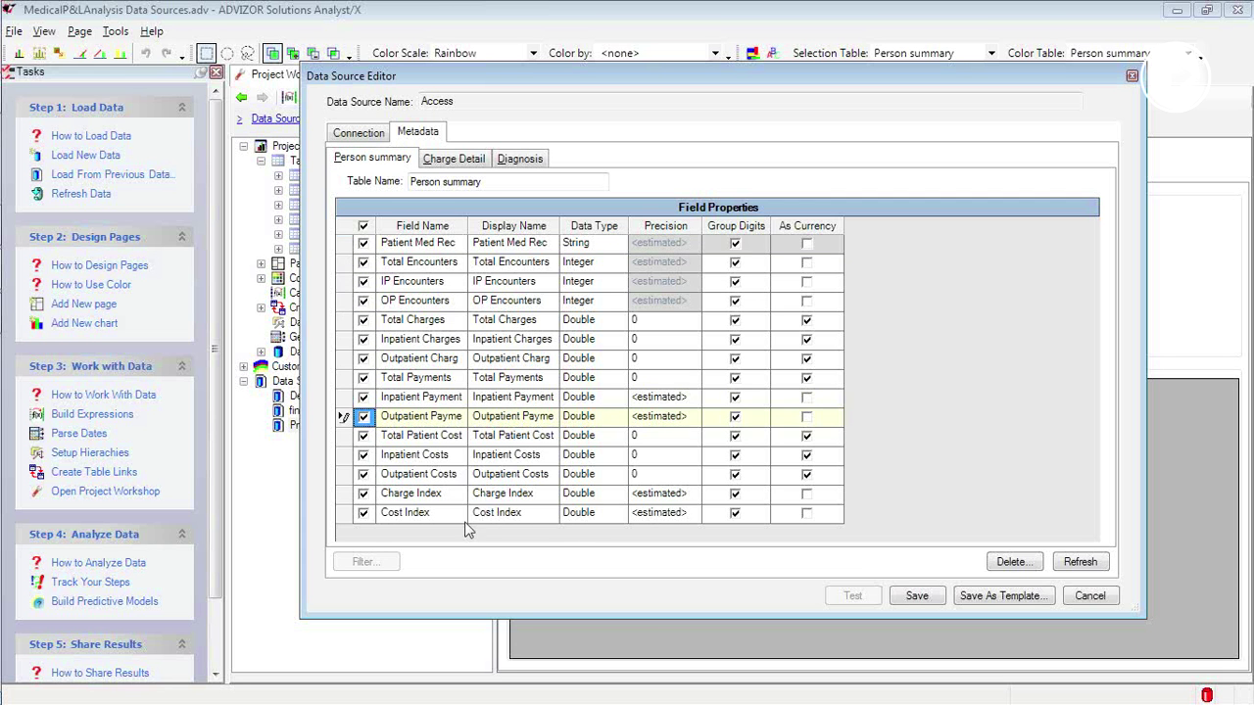
{"action": "left_click", "coordinate": [363, 514]}
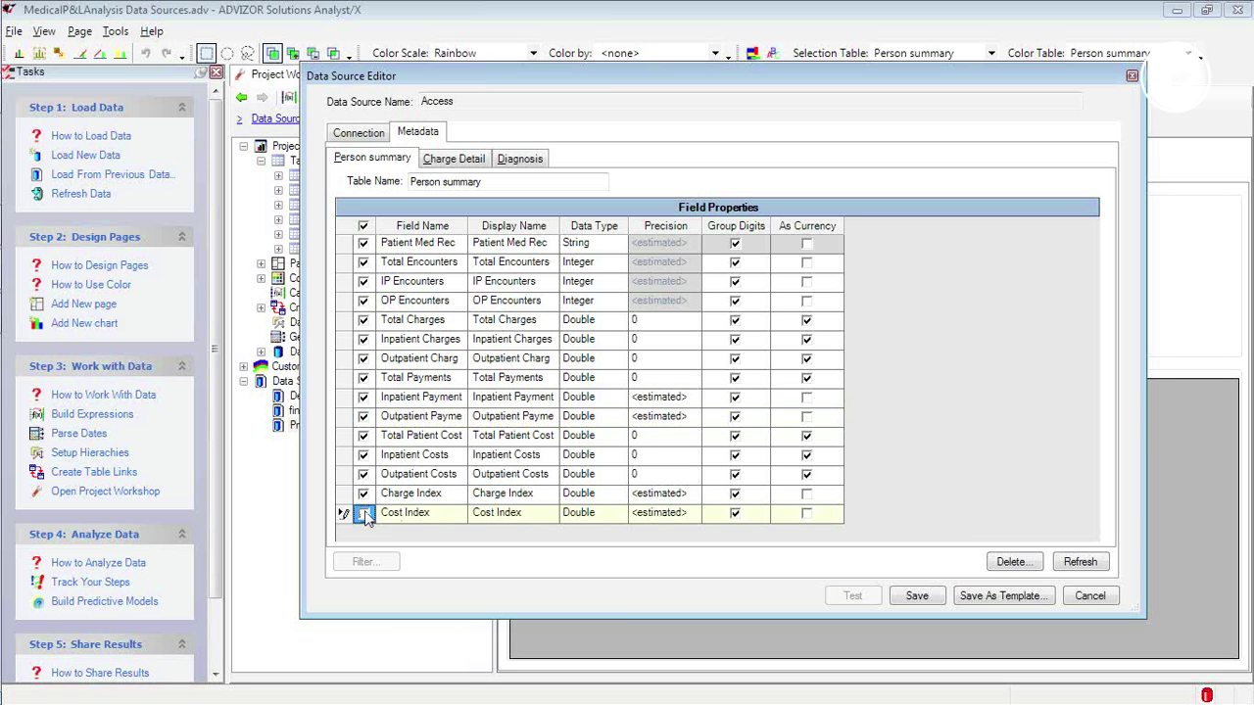
{"action": "left_click", "coordinate": [484, 181]}
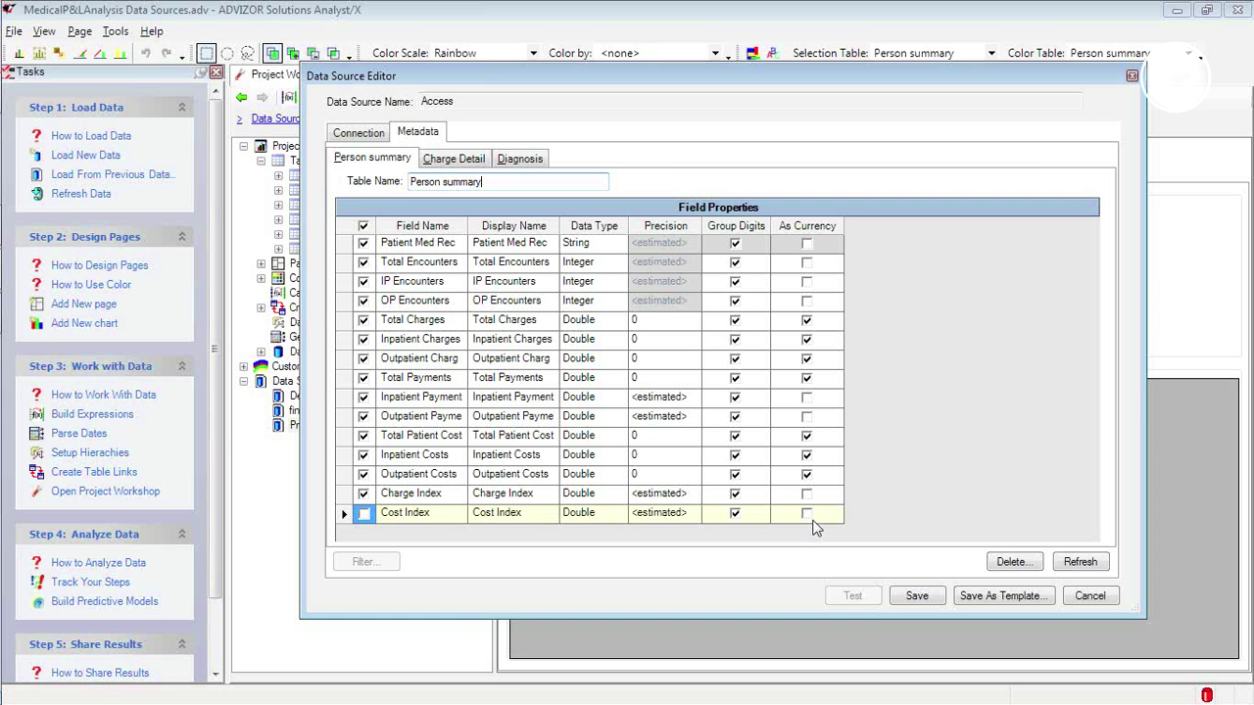
{"action": "left_click", "coordinate": [807, 513]}
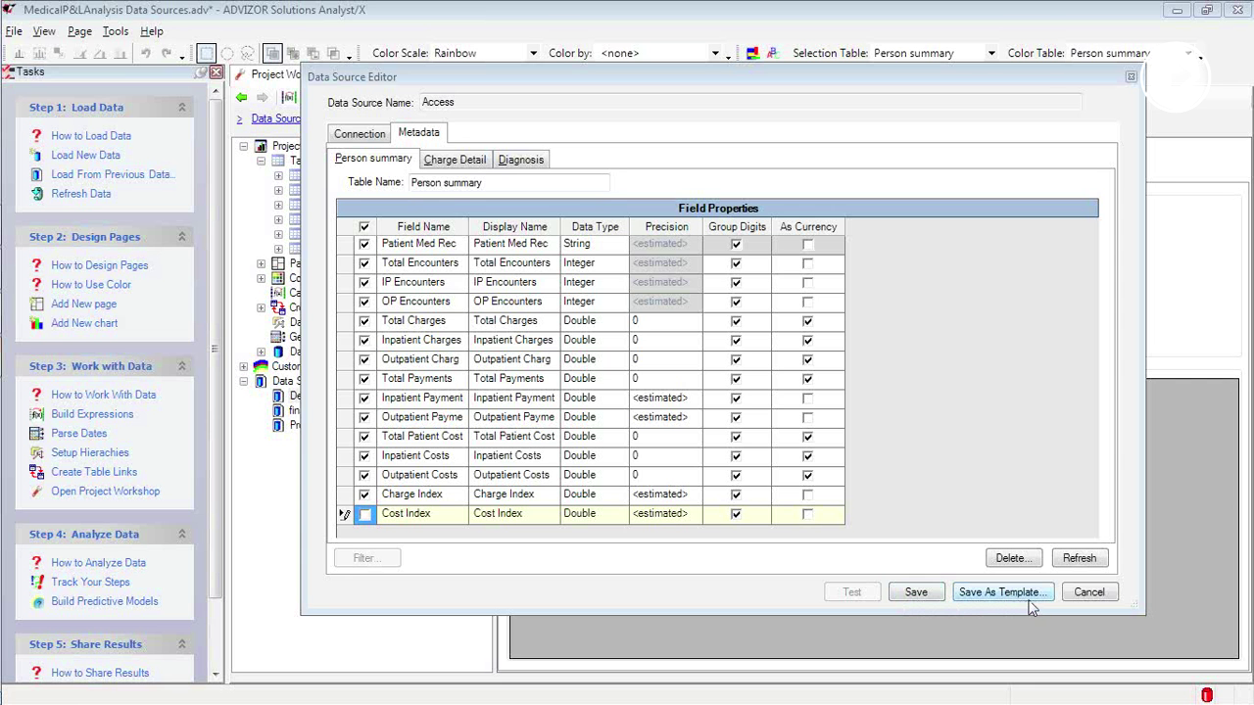
Save the Access data source's metadata changes and refresh the project data.
{"action": "left_click", "coordinate": [915, 592]}
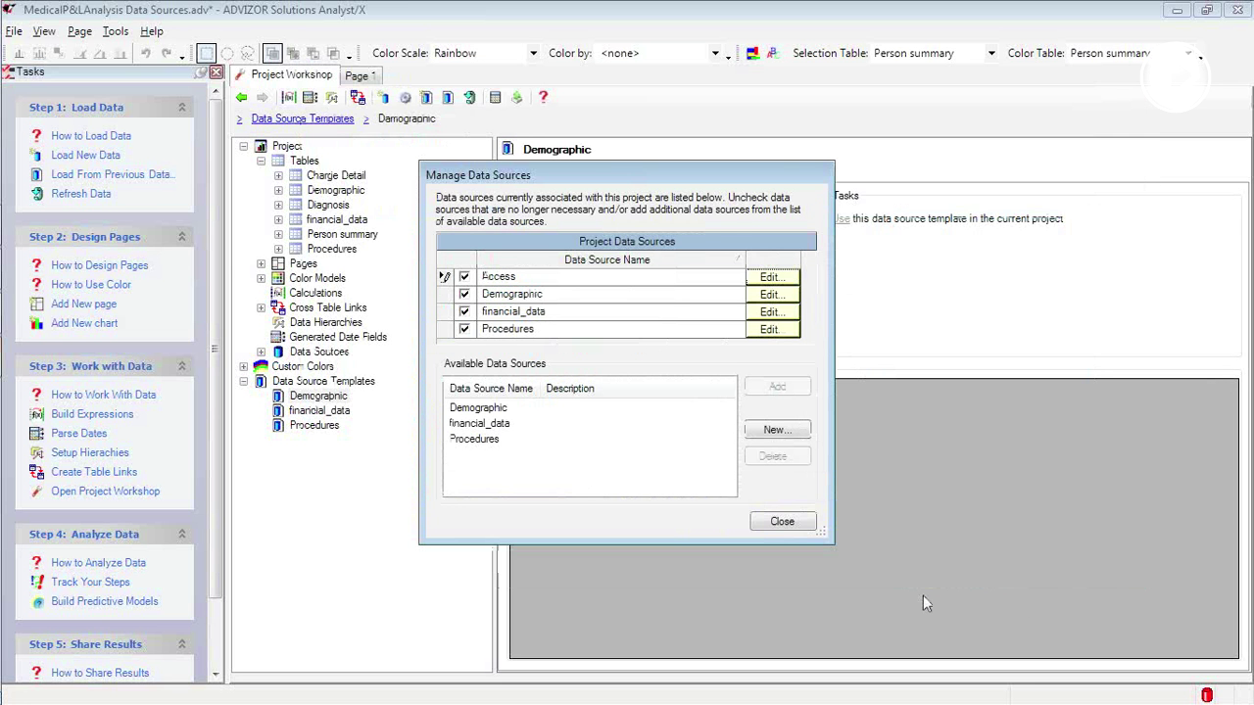
{"action": "left_click", "coordinate": [782, 522]}
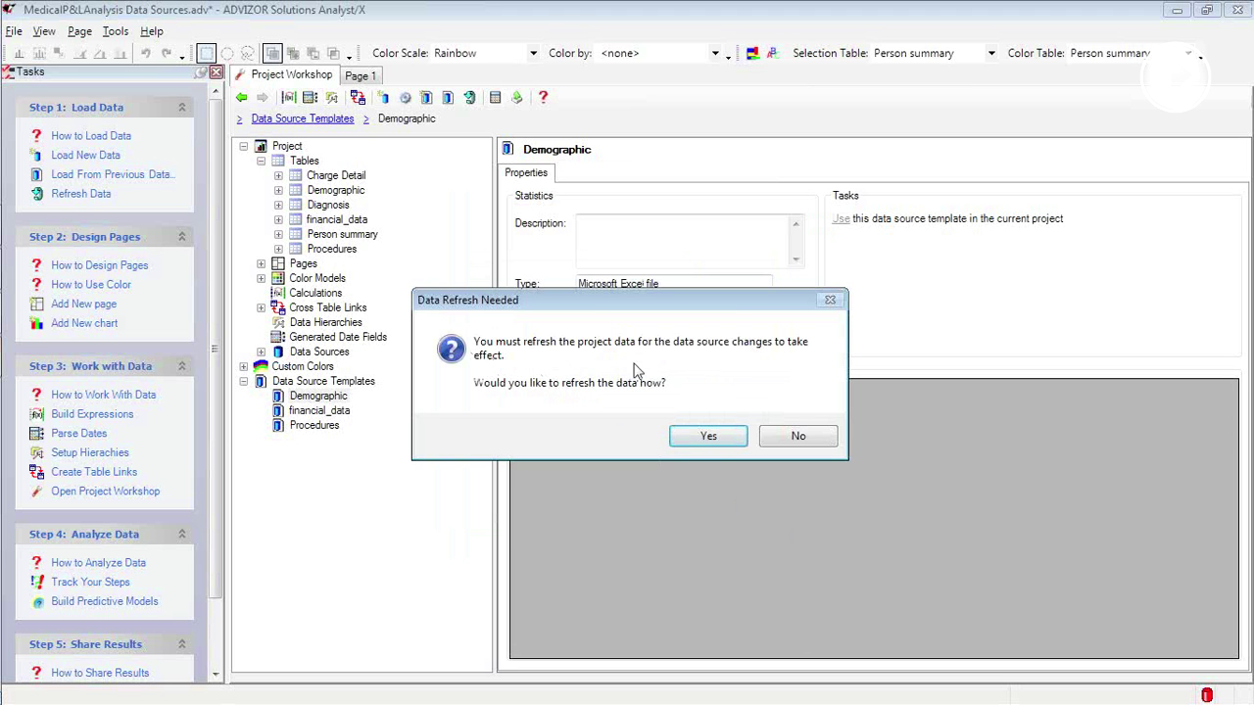
{"action": "left_click", "coordinate": [708, 442]}
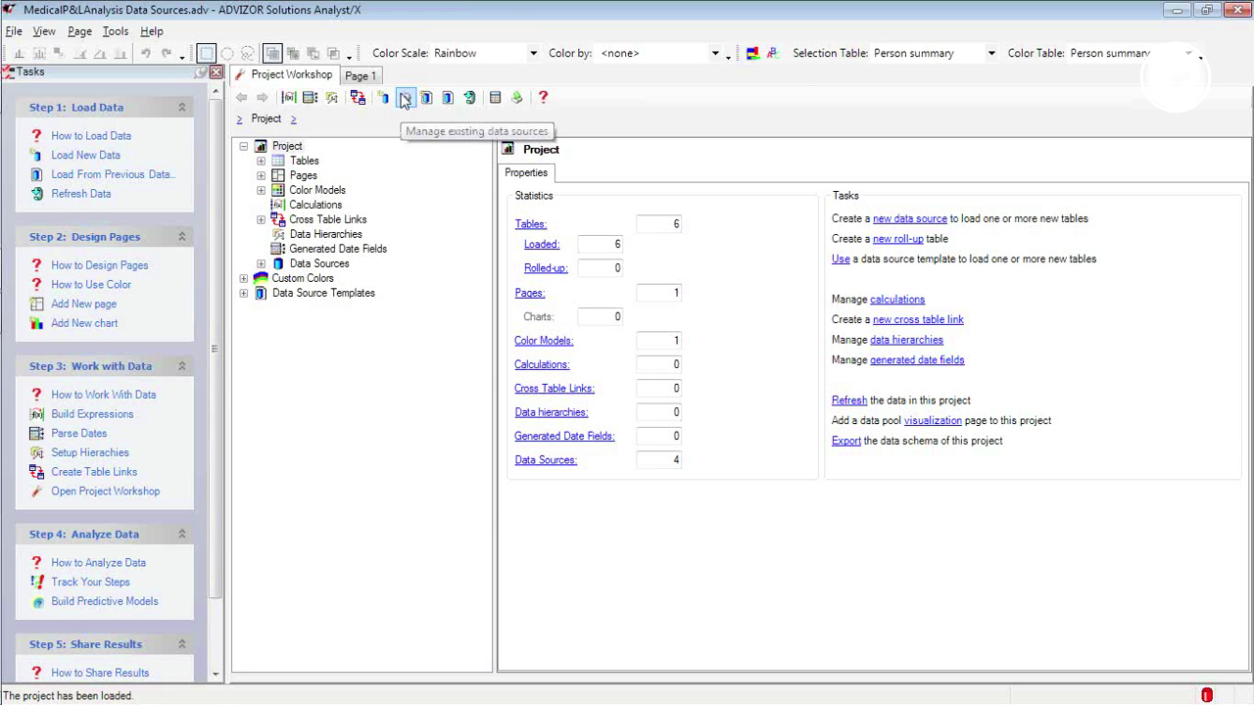
Open the Demographic data source's metadata in an enlarged editor, refresh its table fields and check the end of the field list.
{"action": "left_click", "coordinate": [406, 101]}
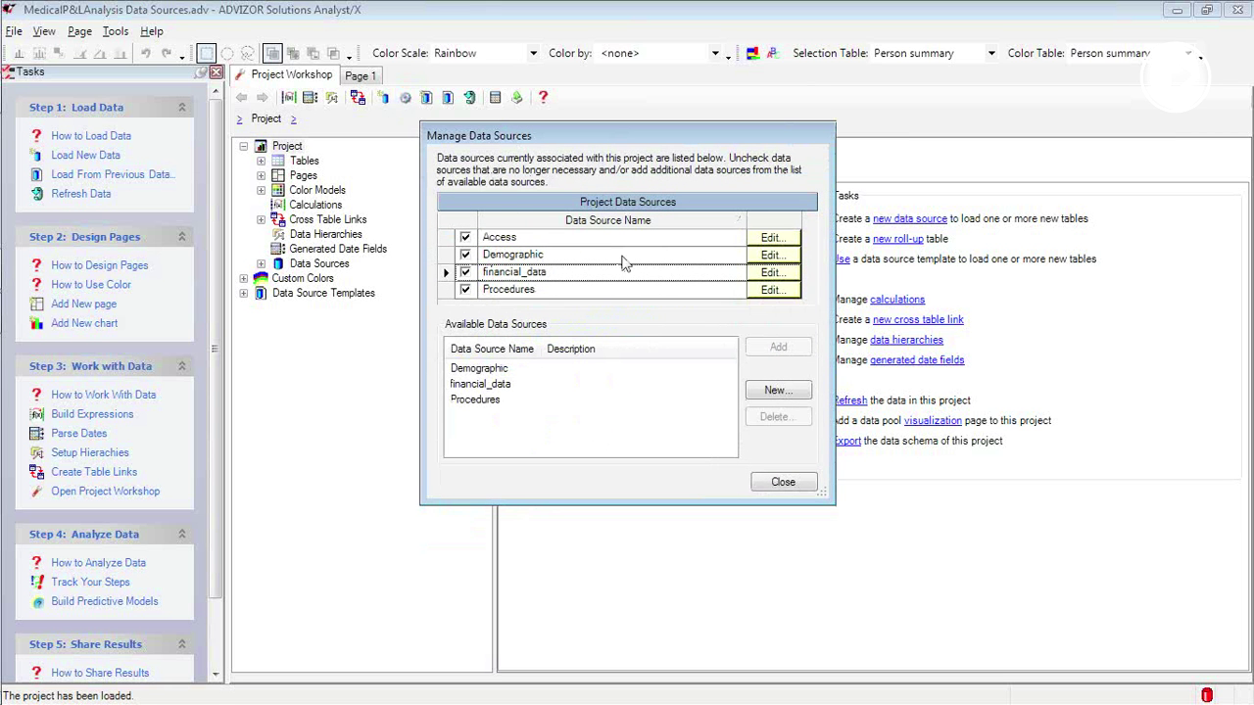
{"action": "left_click", "coordinate": [773, 256]}
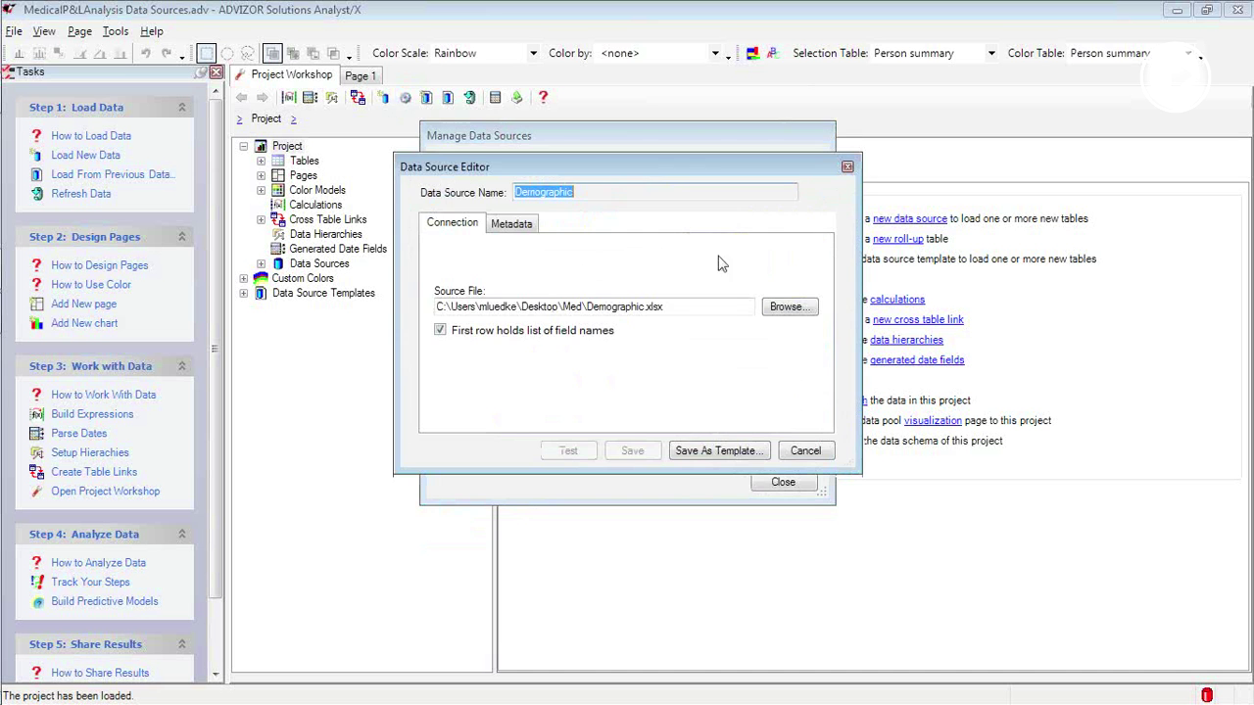
{"action": "left_click", "coordinate": [511, 223]}
{"action": "left_click_drag", "start_coordinate": [517, 168], "coordinate": [491, 16]}
{"action": "left_click_drag", "start_coordinate": [837, 324], "coordinate": [1085, 672]}
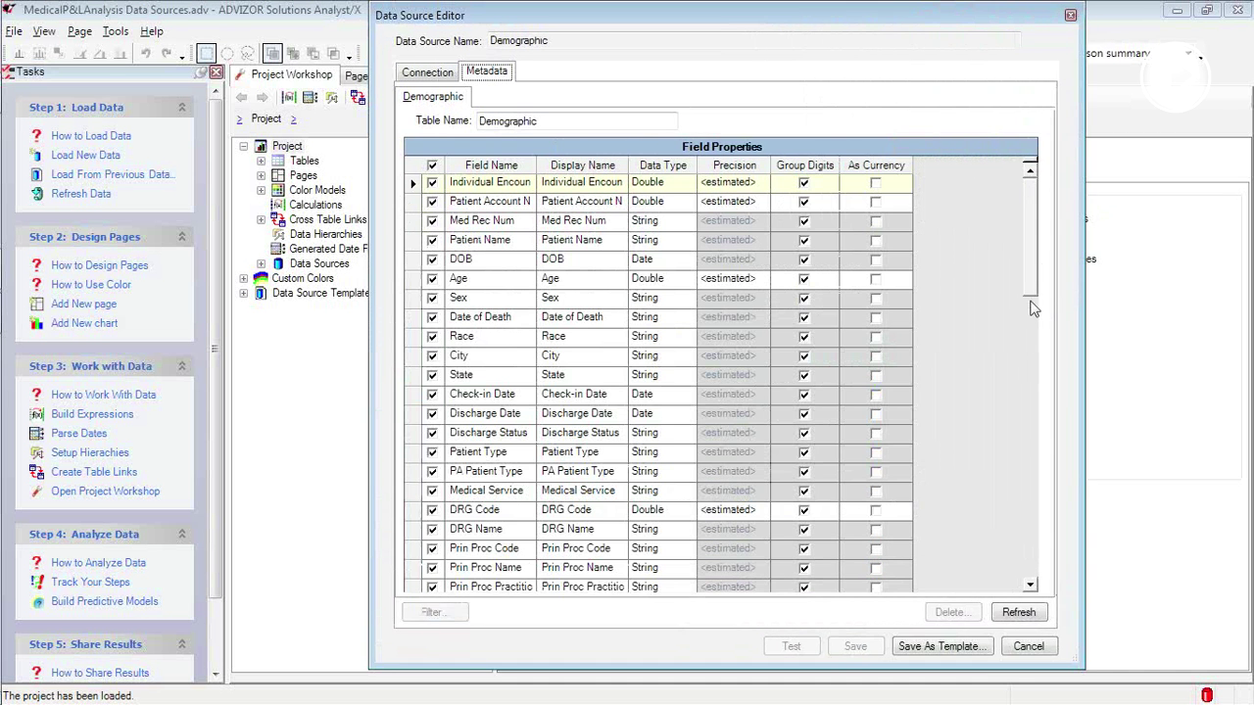
{"action": "left_click", "coordinate": [1021, 613]}
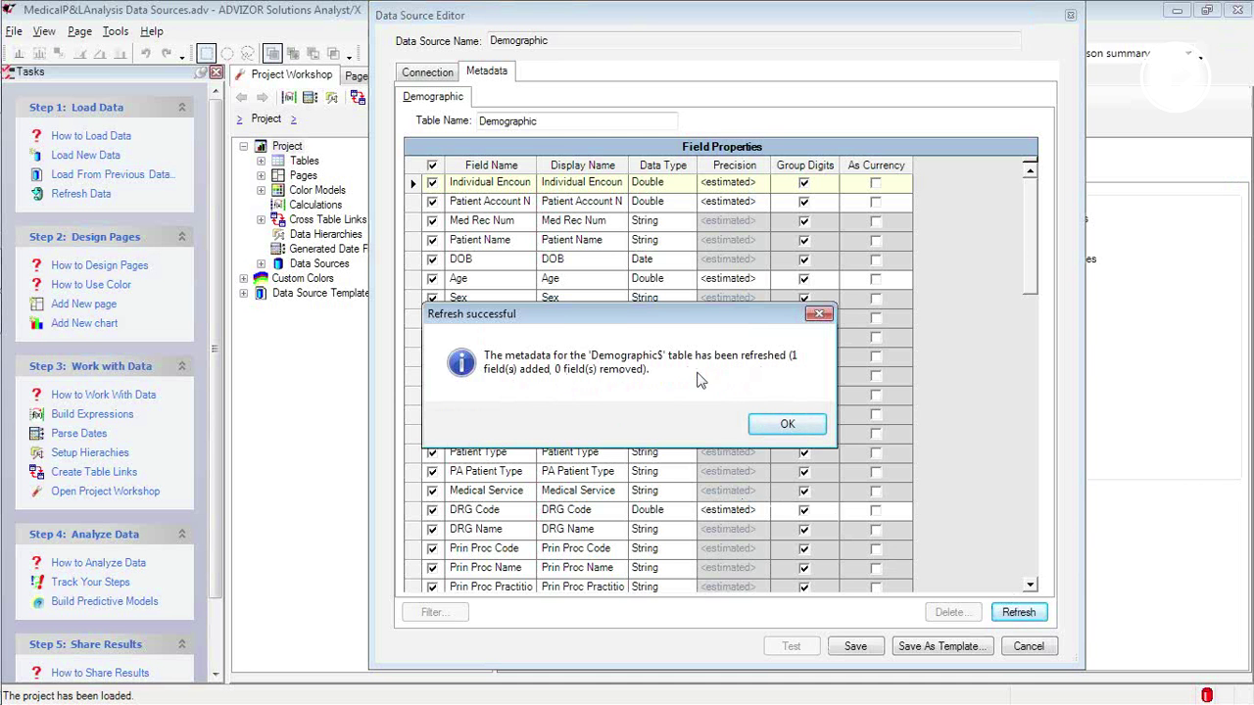
{"action": "left_click", "coordinate": [786, 426]}
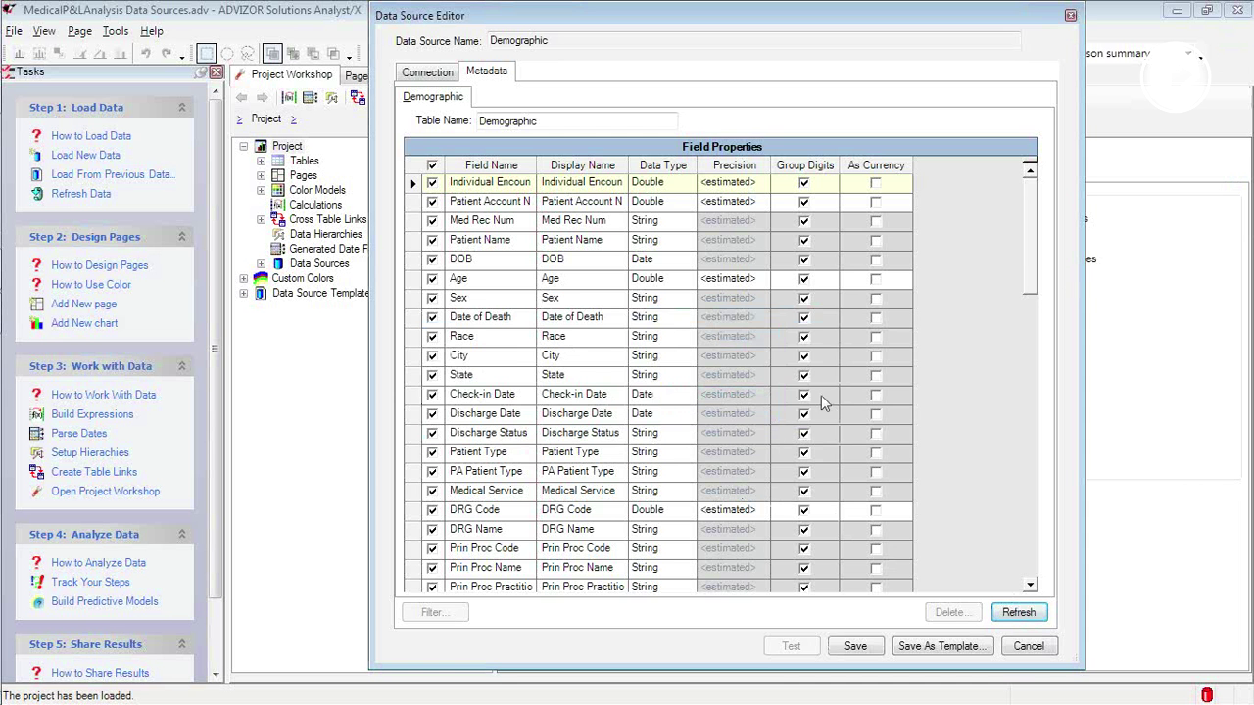
{"action": "left_click_drag", "start_coordinate": [1035, 273], "coordinate": [1040, 427]}
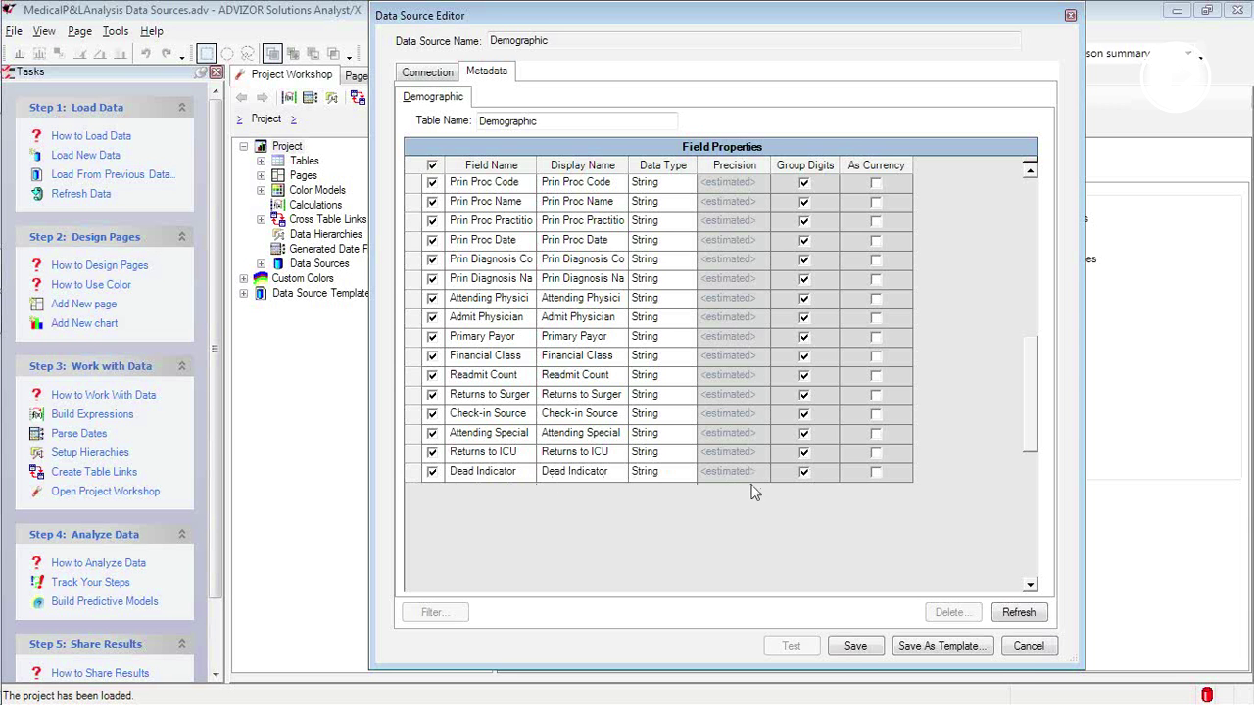
Save the Demographic data source, overwriting its definition in the Data Source Template Library, and refresh the project data.
{"action": "left_click", "coordinate": [862, 654]}
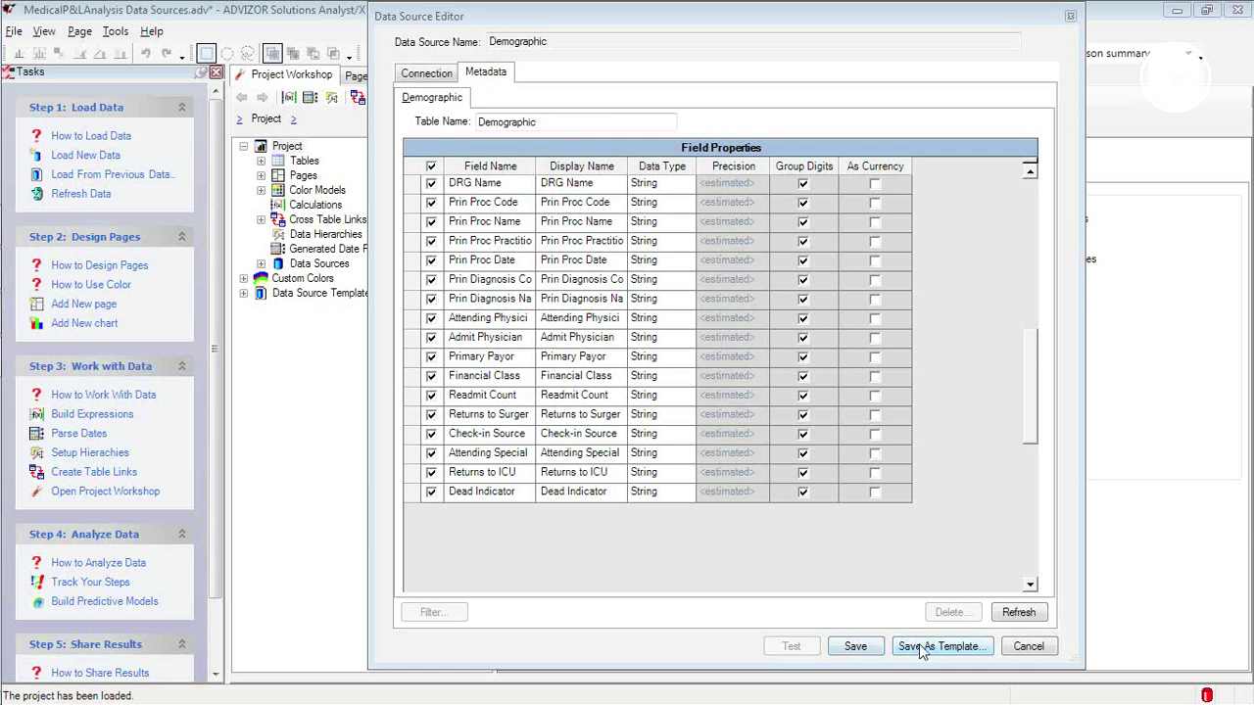
{"action": "left_click", "coordinate": [858, 648]}
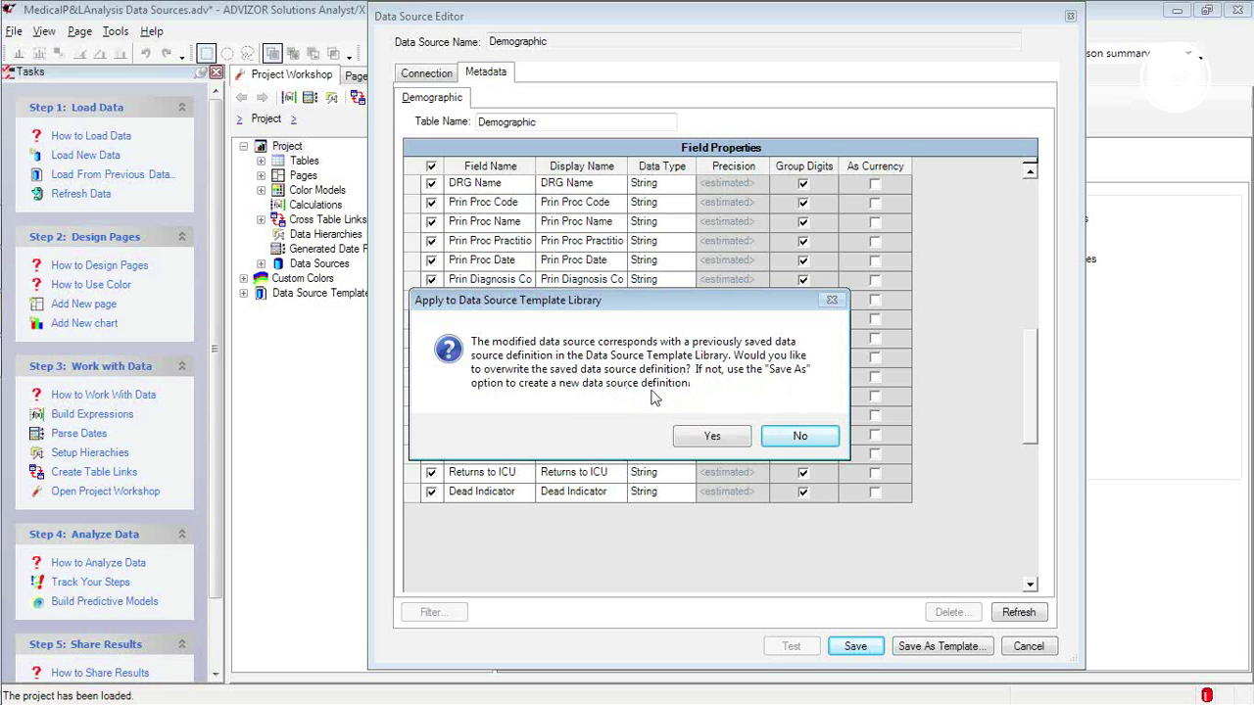
{"action": "left_click", "coordinate": [712, 436]}
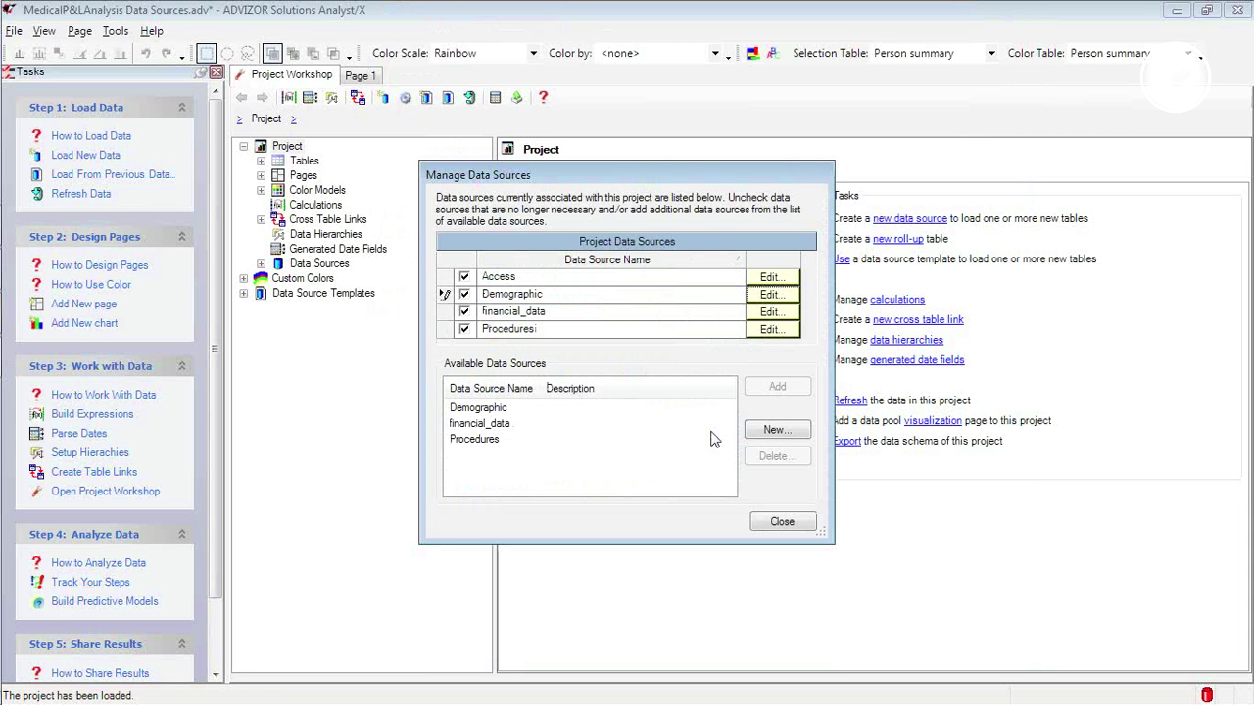
{"action": "left_click", "coordinate": [789, 521]}
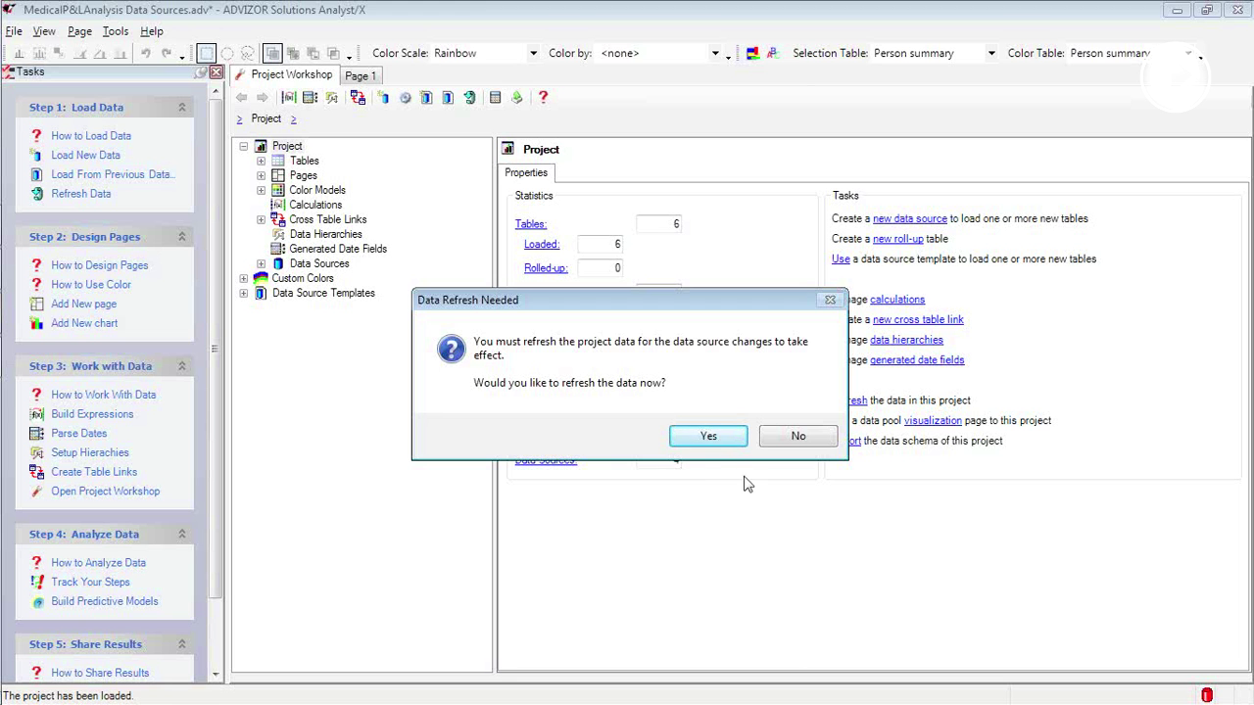
{"action": "left_click", "coordinate": [708, 436]}
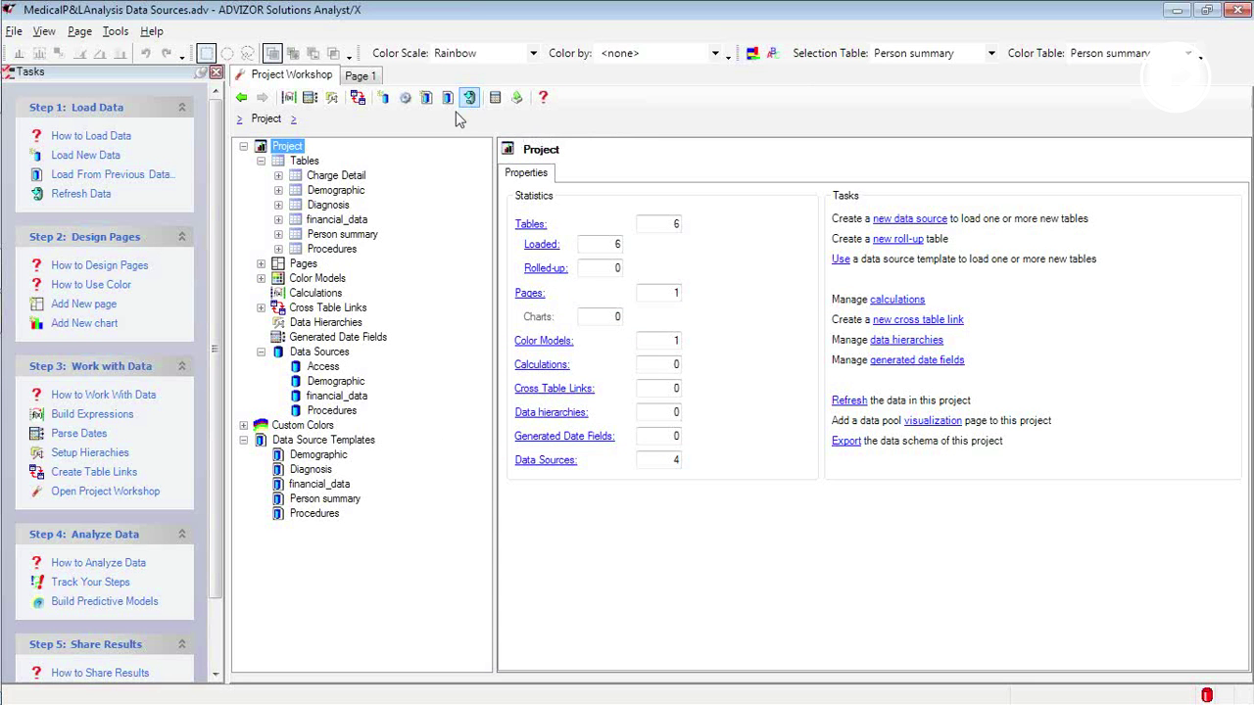
View the properties of the Dead Indicator field in the Demographic table.
{"action": "left_click", "coordinate": [279, 190]}
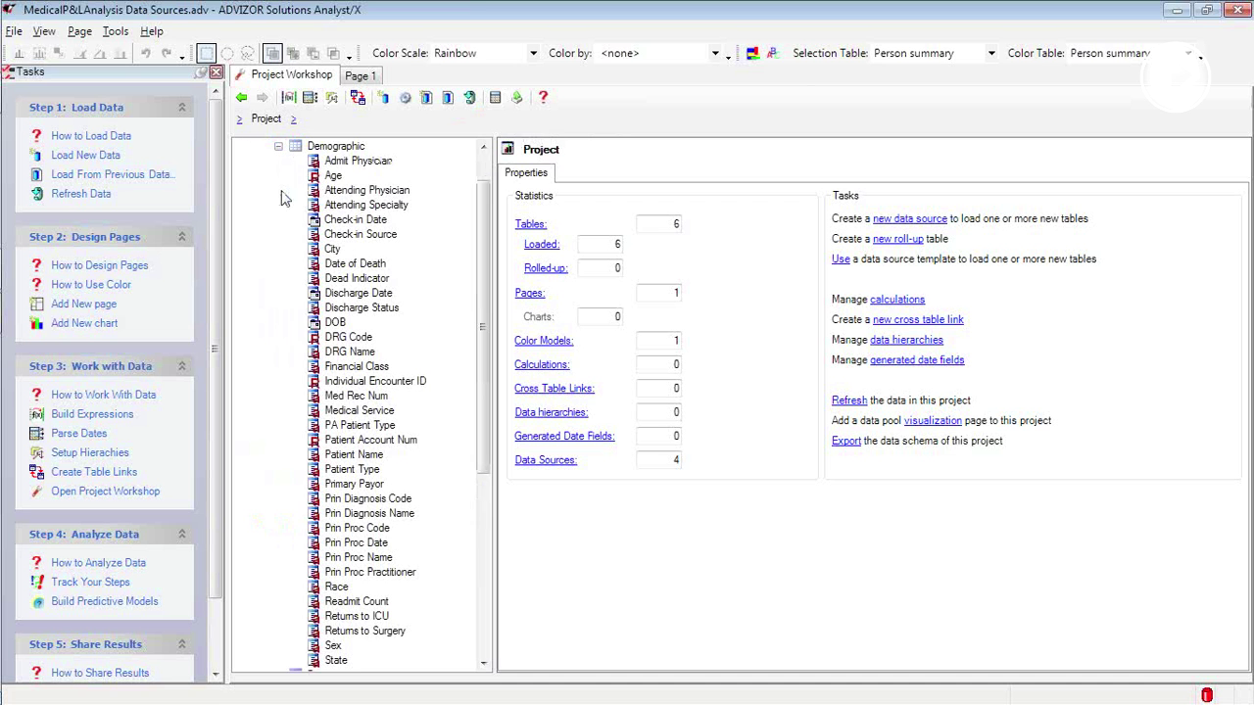
{"action": "left_click", "coordinate": [361, 280]}
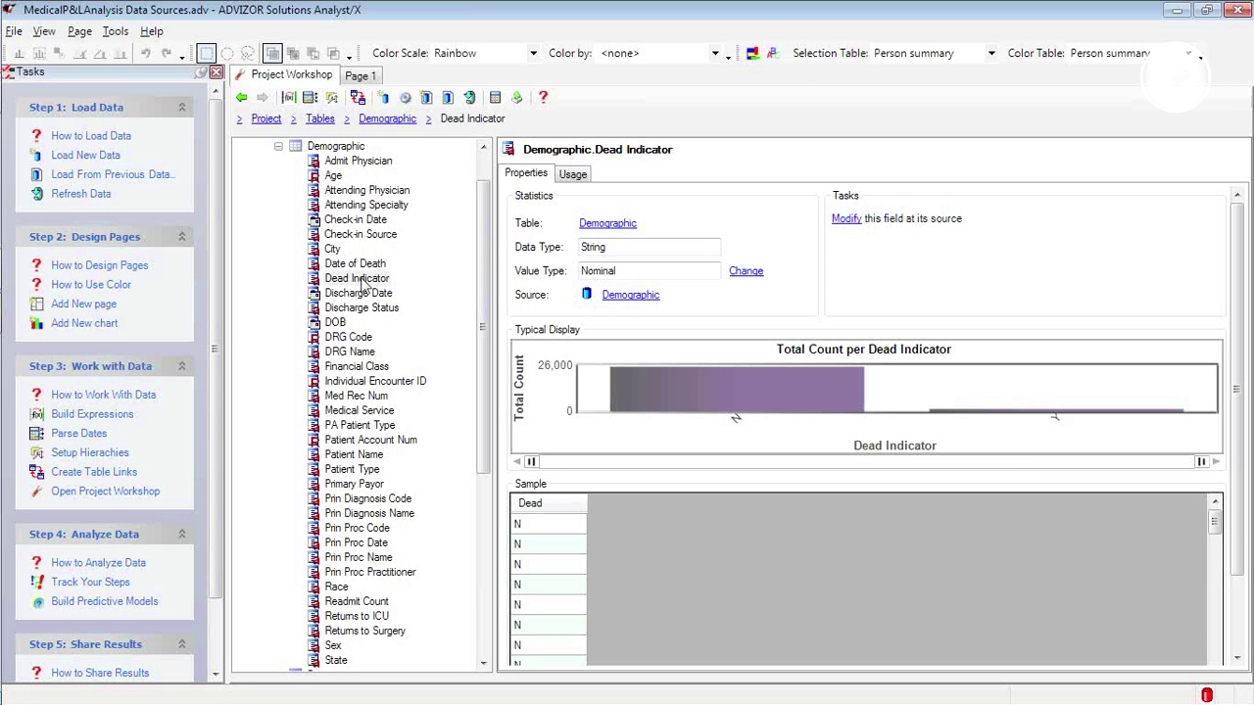
Export the project's data schema as individual CSV files to the New folder on the desktop.
{"action": "left_click_drag", "start_coordinate": [489, 311], "coordinate": [489, 282]}
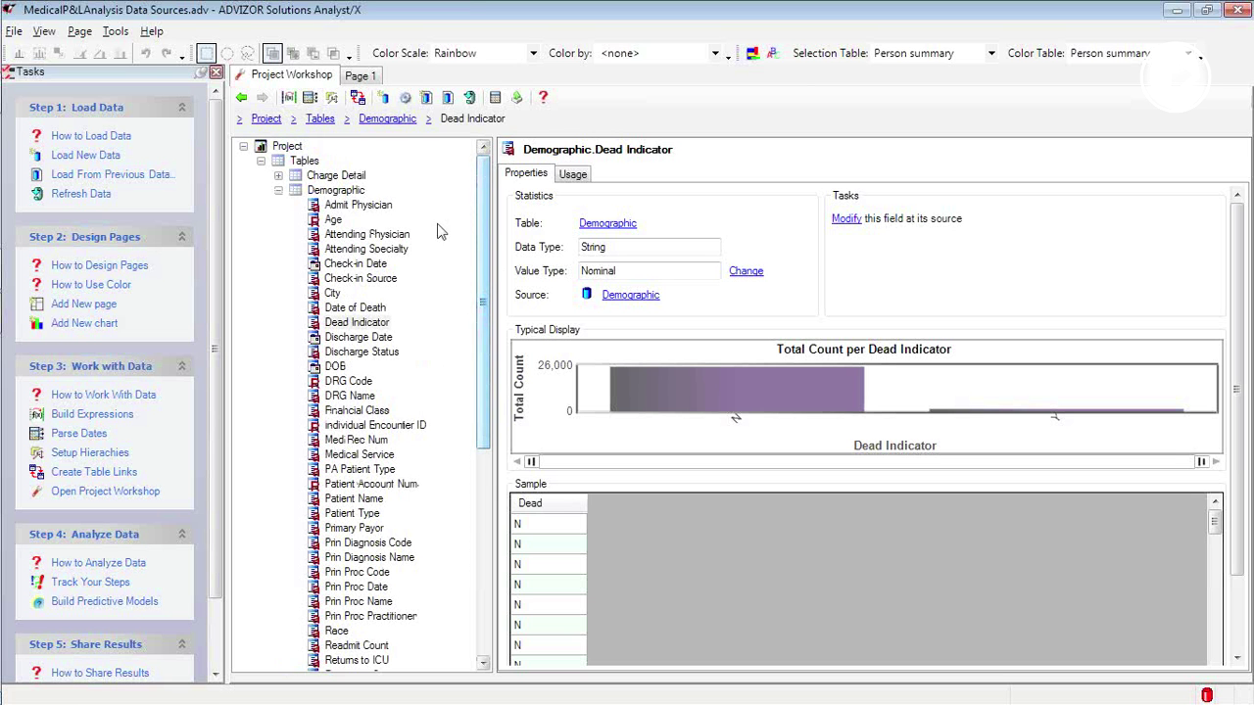
{"action": "left_click", "coordinate": [287, 146]}
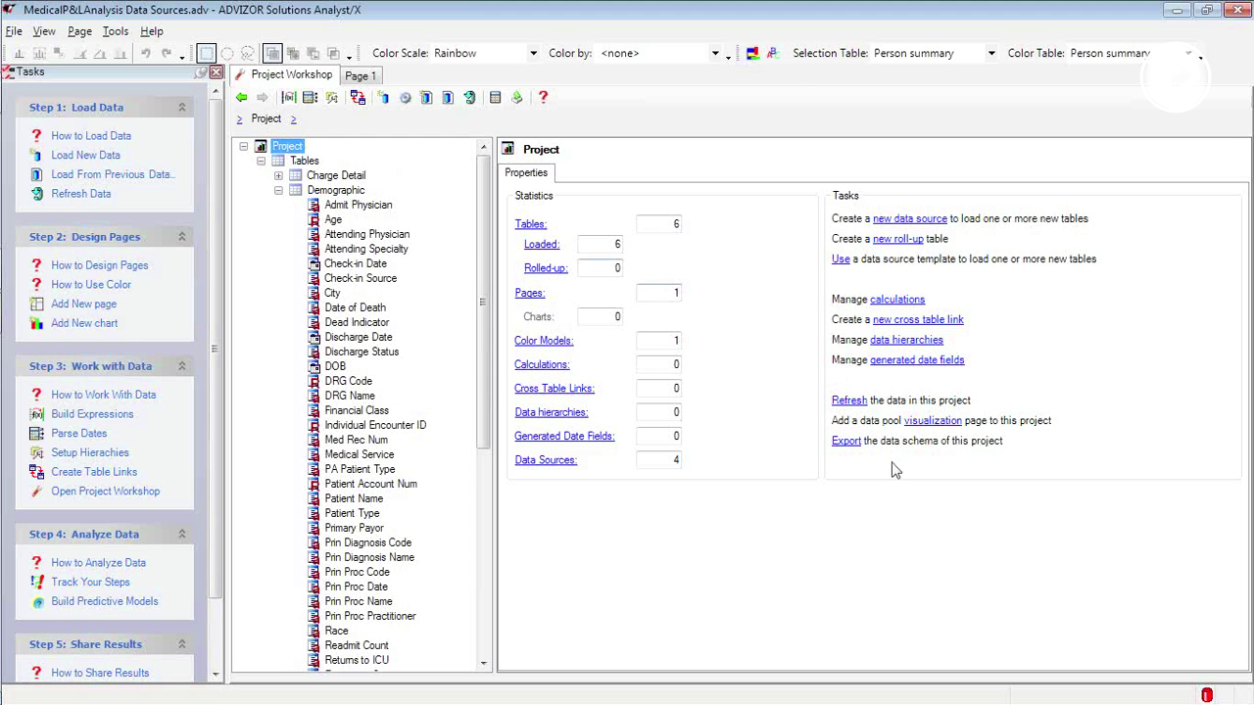
{"action": "left_click", "coordinate": [844, 445]}
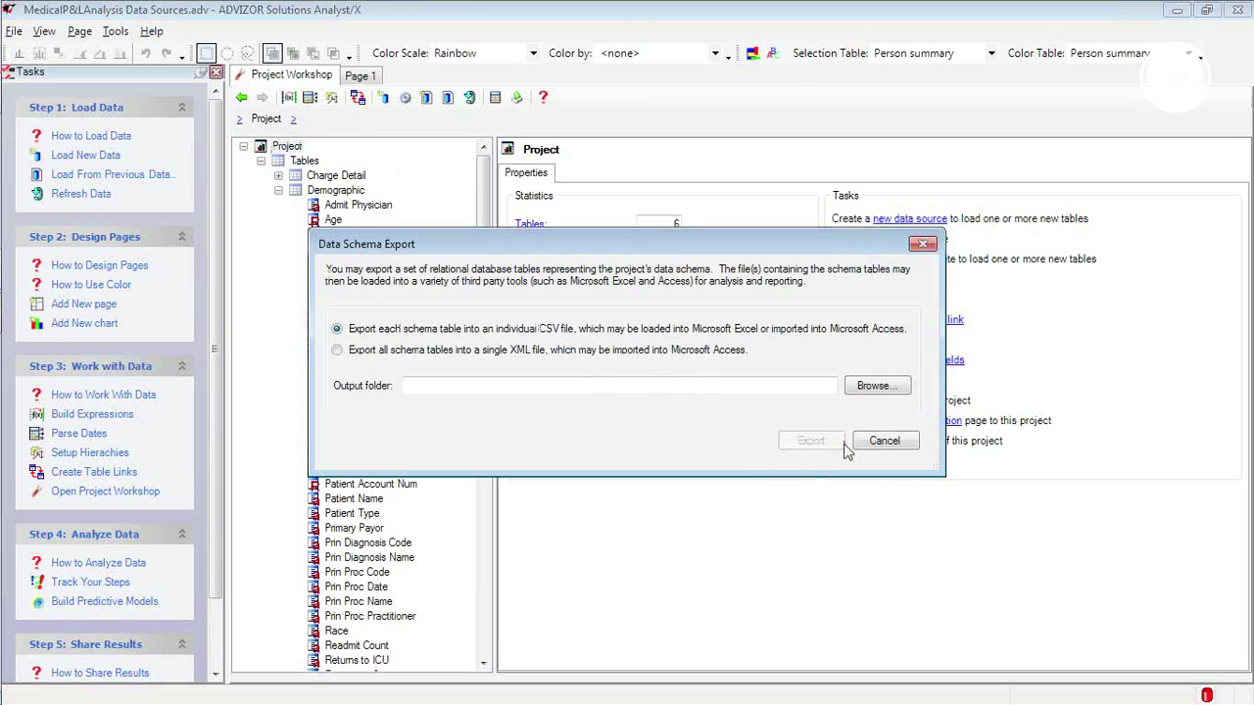
{"action": "left_click", "coordinate": [875, 386]}
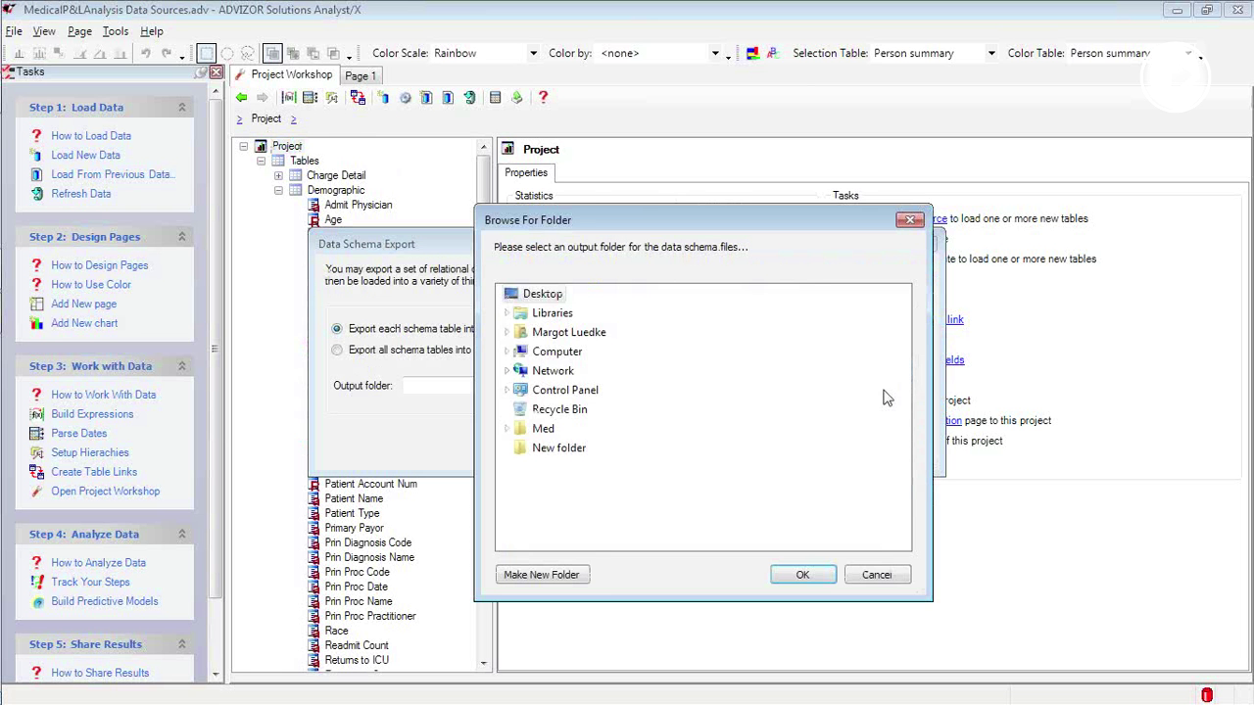
{"action": "left_click", "coordinate": [567, 455]}
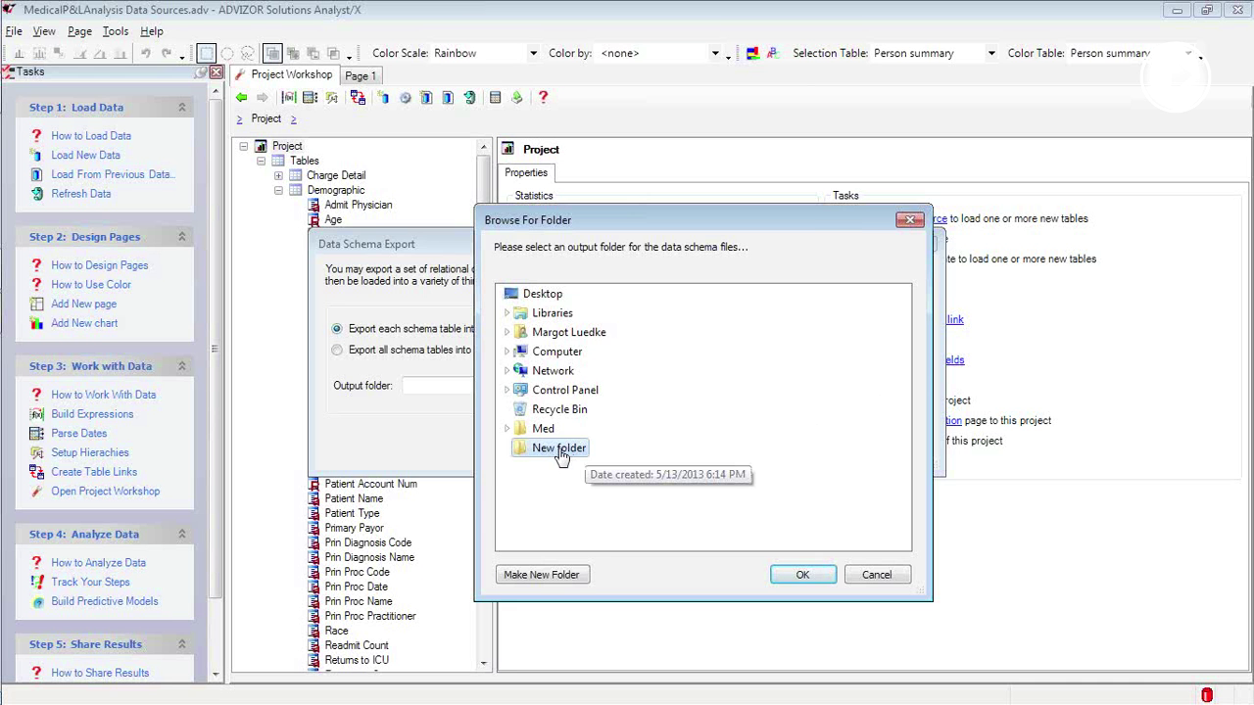
{"action": "left_click", "coordinate": [800, 575]}
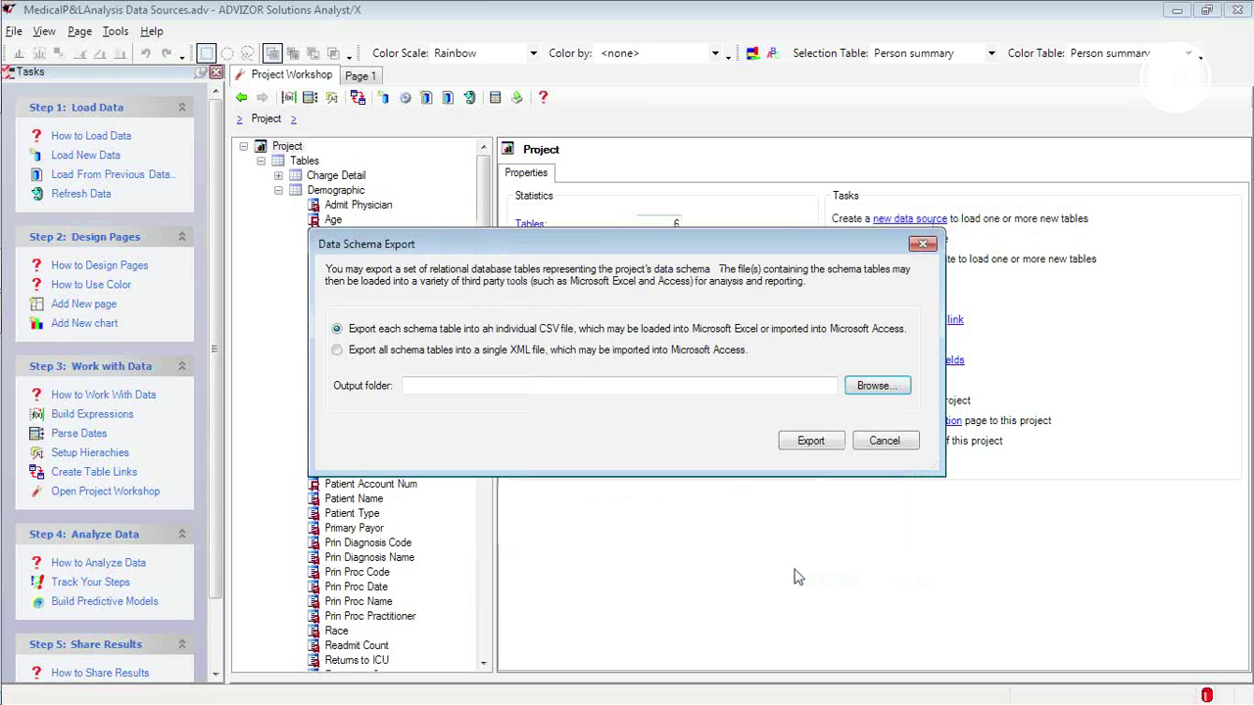
{"action": "left_click", "coordinate": [816, 446]}
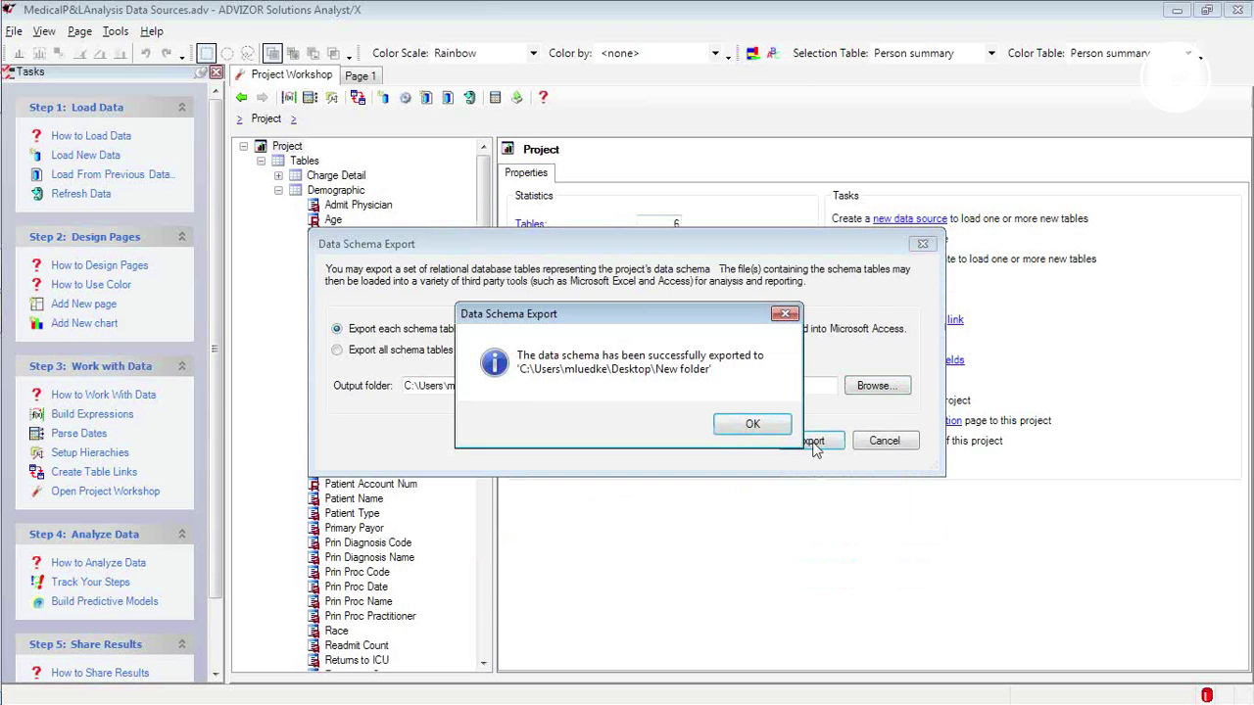
{"action": "left_click", "coordinate": [748, 425]}
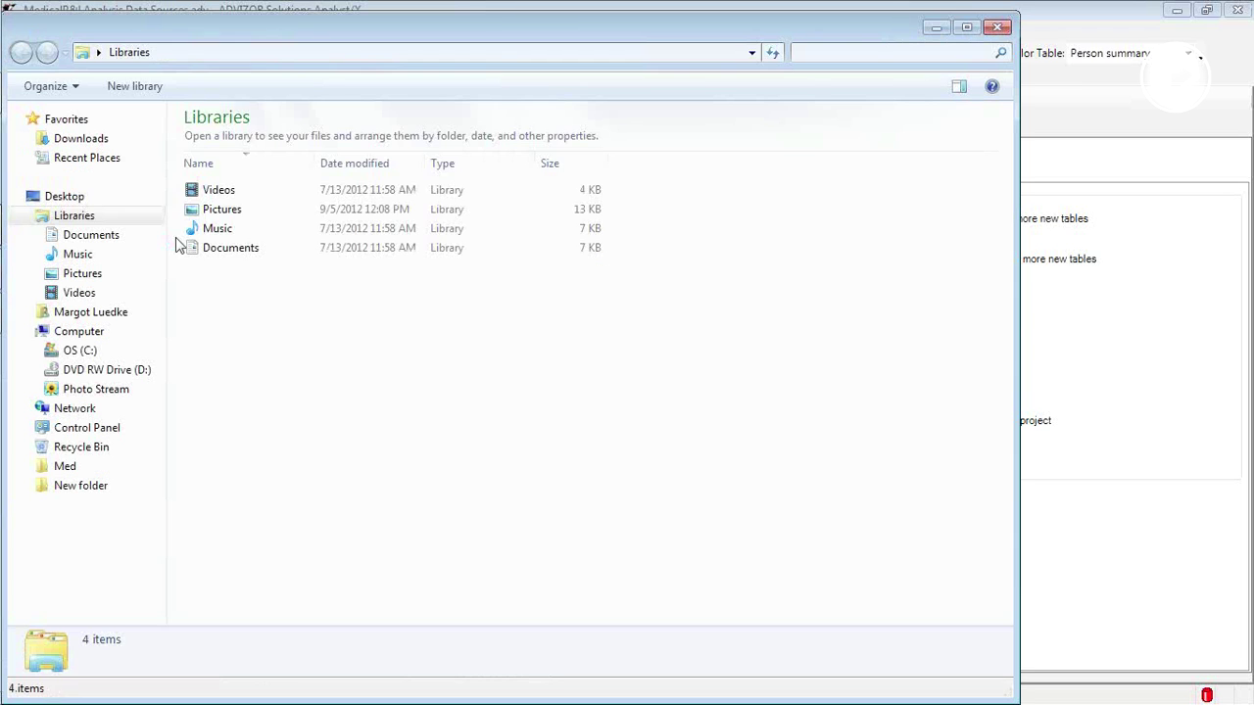
Open the exported MedicalP&LAnalysis Data Sources.DataSourceTableFields.csv from the desktop's New folder in Excel.
{"action": "left_click", "coordinate": [118, 195]}
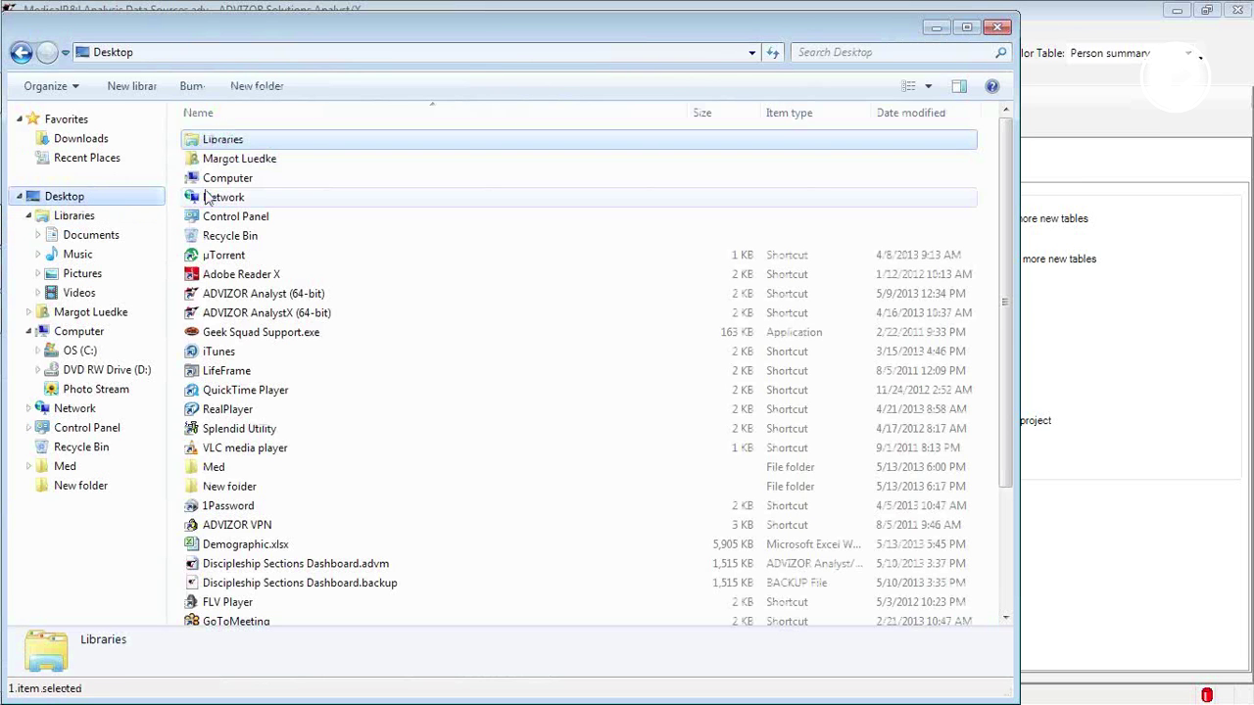
{"action": "double_click", "coordinate": [243, 486]}
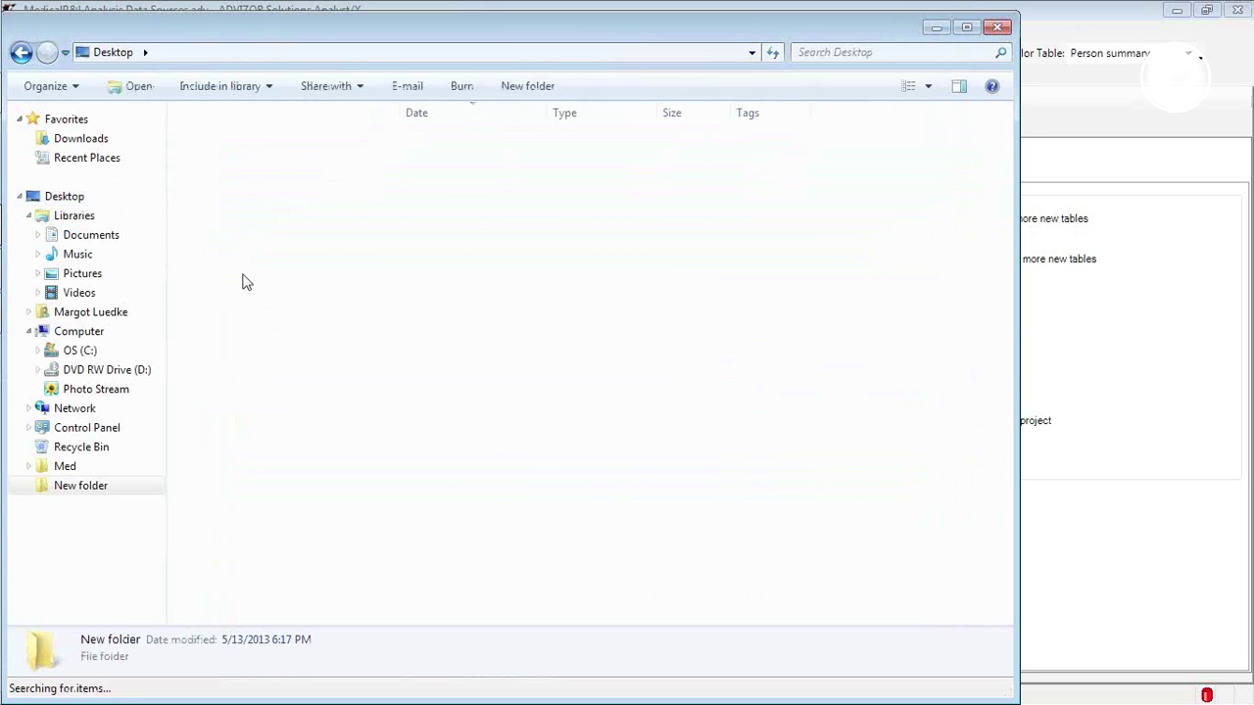
{"action": "left_click_drag", "start_coordinate": [405, 112], "coordinate": [778, 126]}
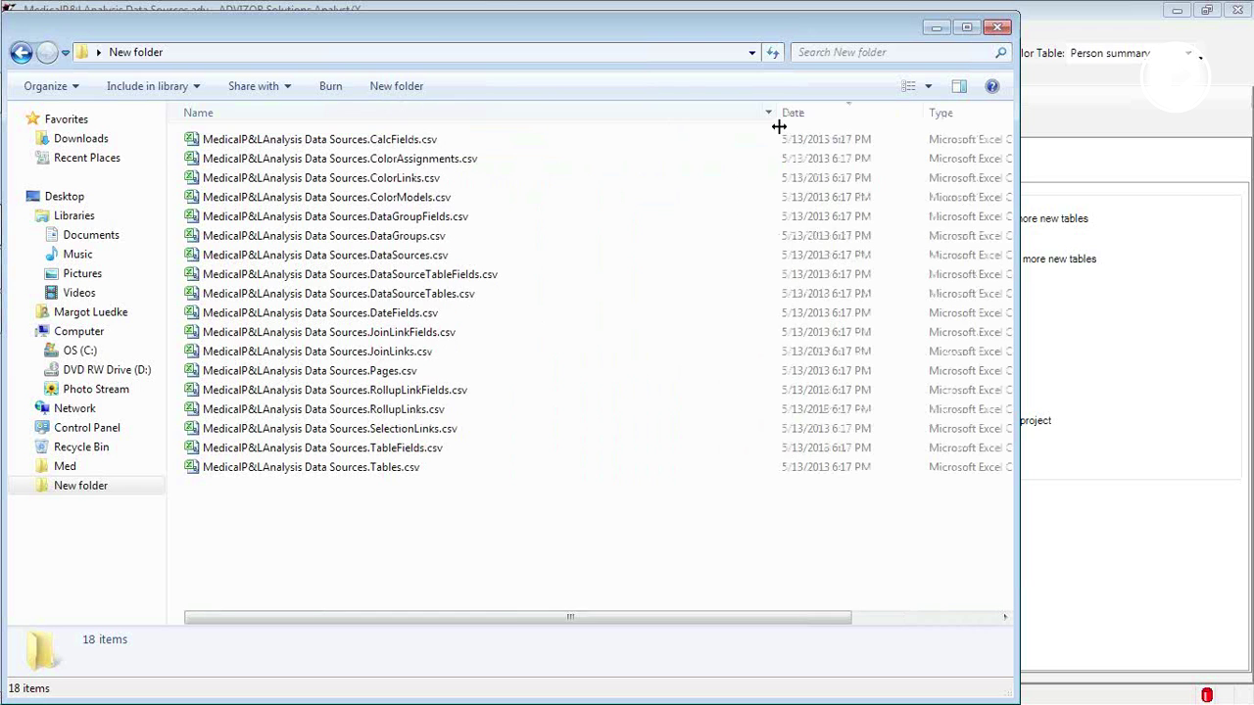
{"action": "double_click", "coordinate": [273, 279]}
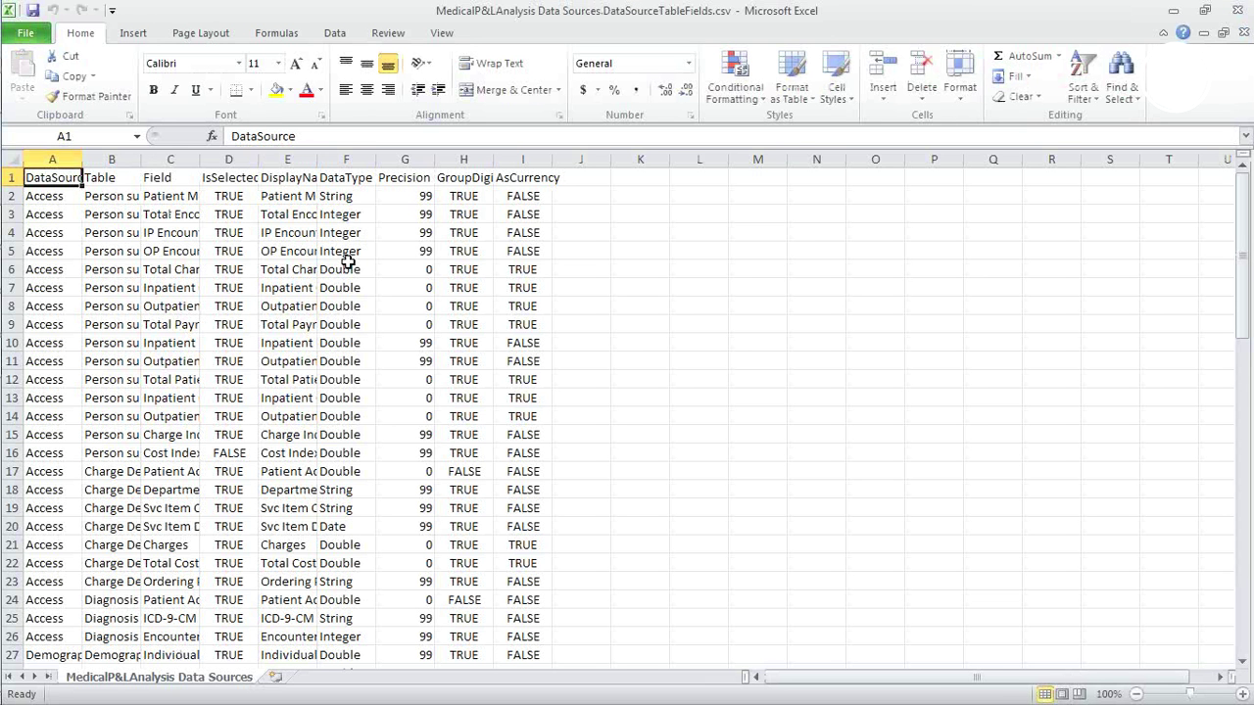
Widen the Table, Field, IsSelected and DisplayName columns and look through the exported field definitions.
{"action": "left_click_drag", "start_coordinate": [140, 159], "coordinate": [210, 161]}
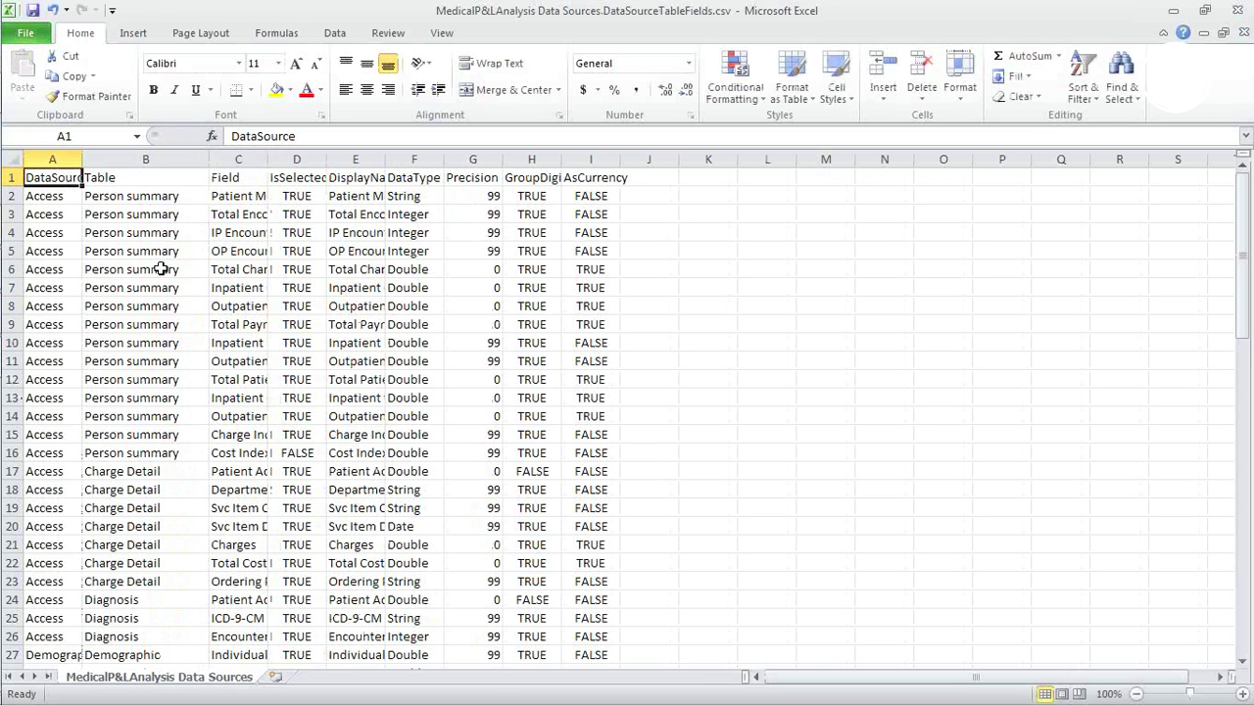
{"action": "left_click_drag", "start_coordinate": [265, 161], "coordinate": [430, 161]}
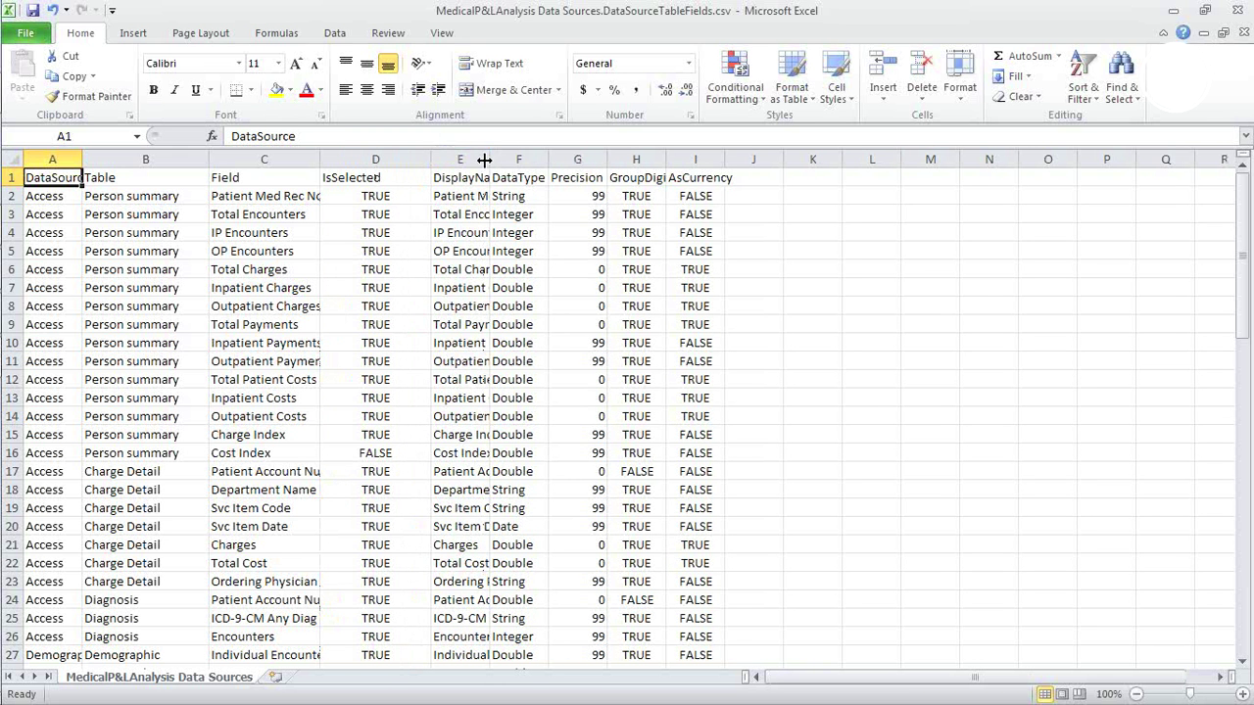
{"action": "left_click_drag", "start_coordinate": [489, 160], "coordinate": [588, 160]}
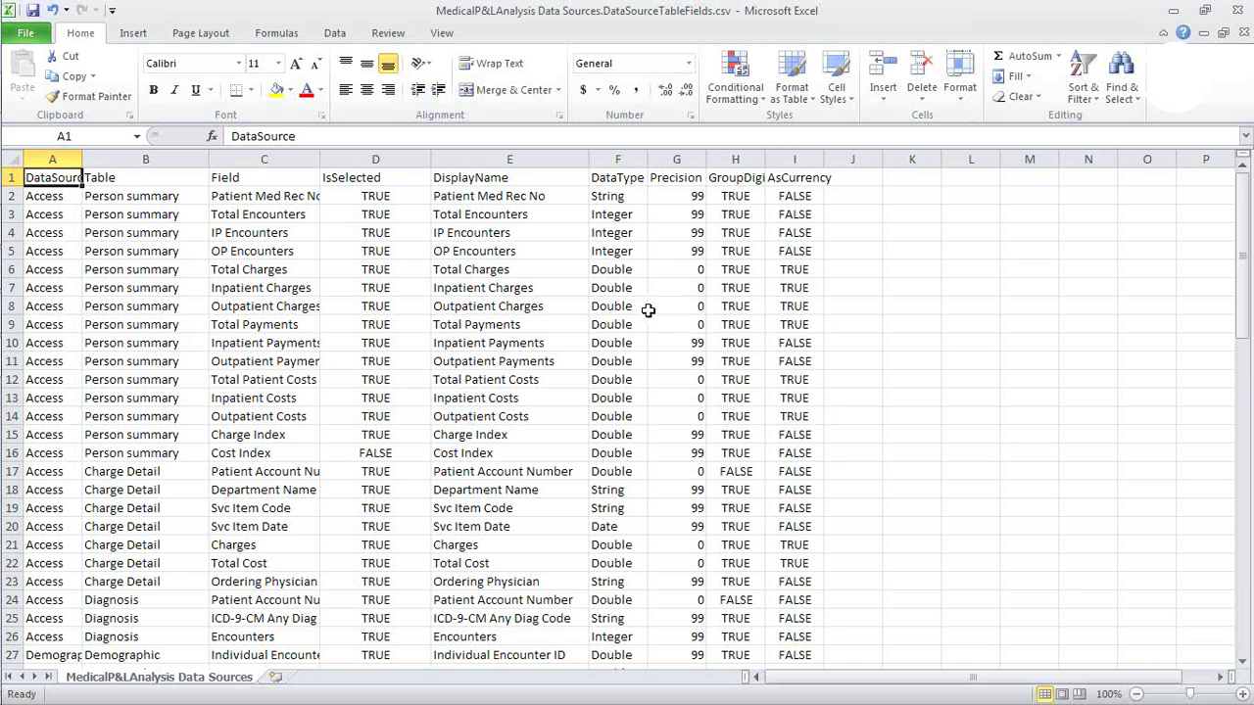
{"action": "scroll", "coordinate": [647, 252], "scroll_direction": "down", "scroll_amount": 3}
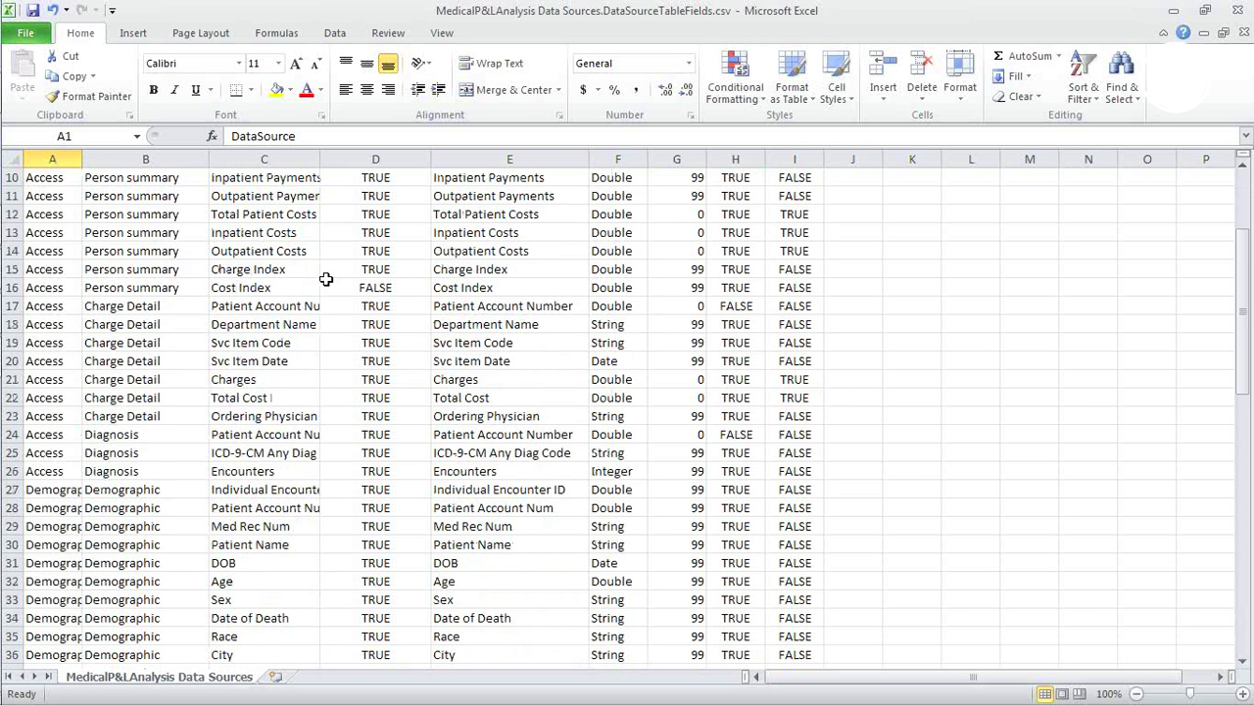
{"action": "scroll", "coordinate": [241, 279], "scroll_direction": "up", "scroll_amount": 2}
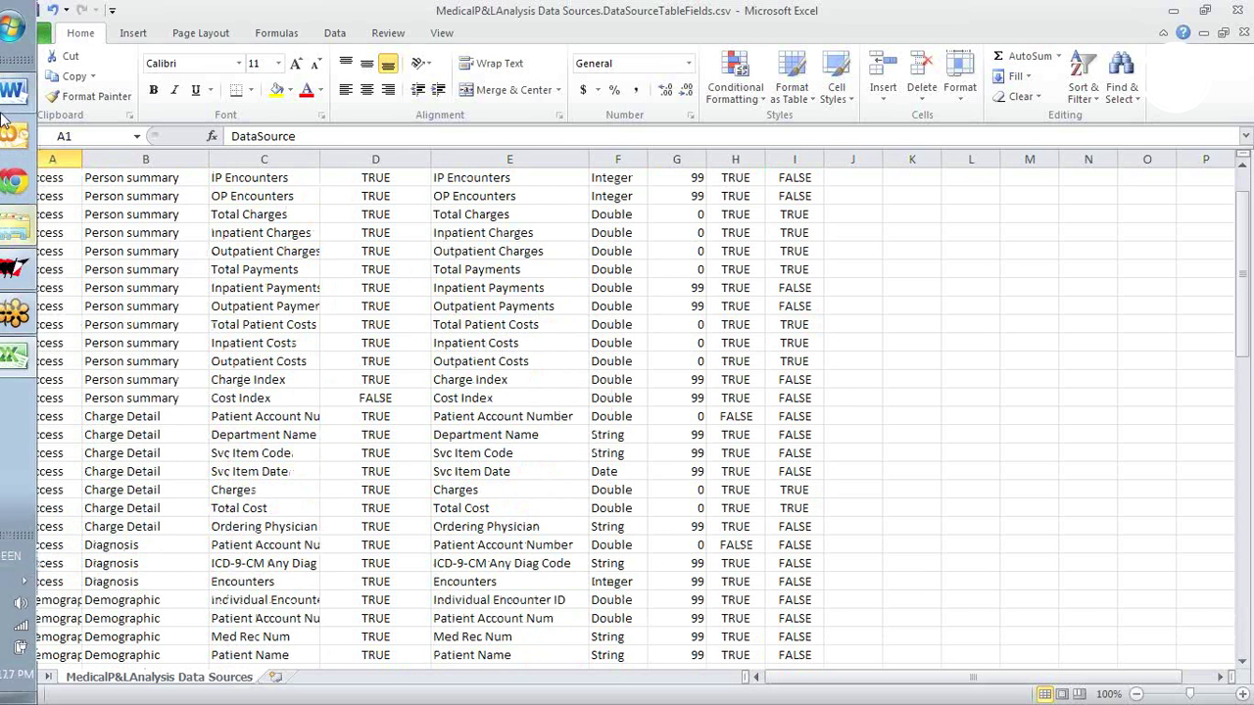
Switch back to ADVIZOR Analyst/X and view the properties of the Access data source.
{"action": "left_click", "coordinate": [14, 270]}
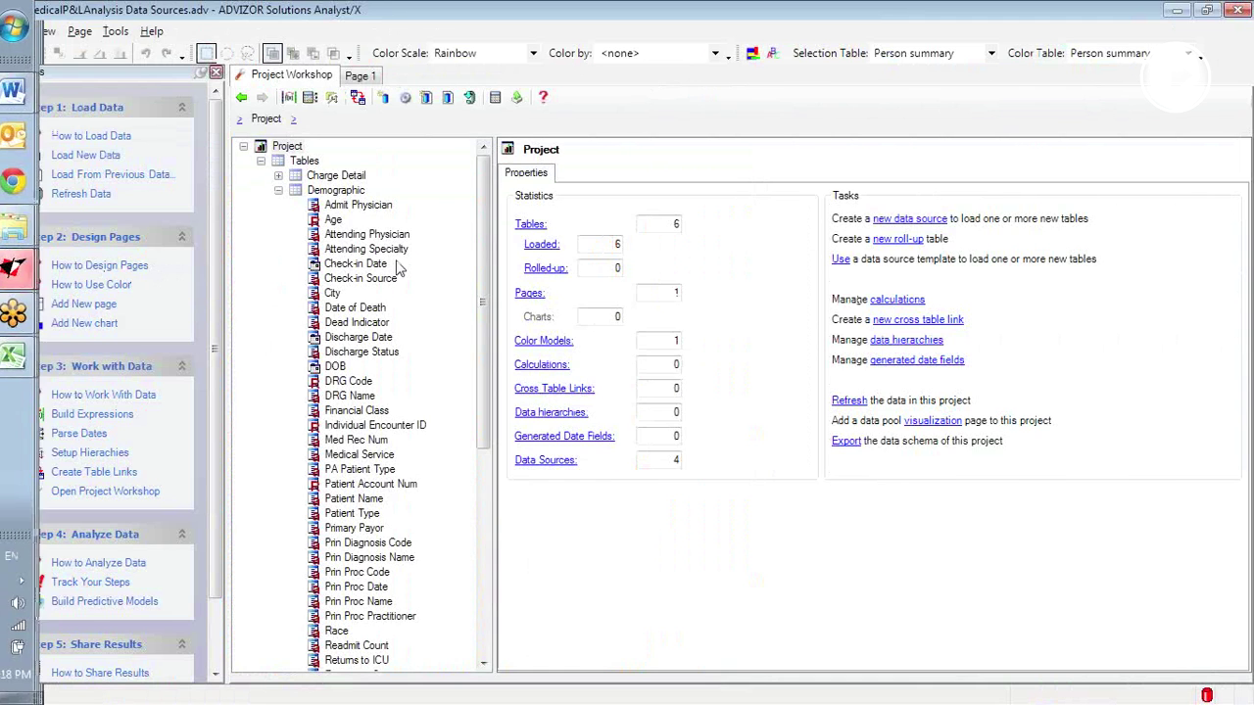
{"action": "scroll", "coordinate": [490, 246], "scroll_direction": "down", "scroll_amount": 8}
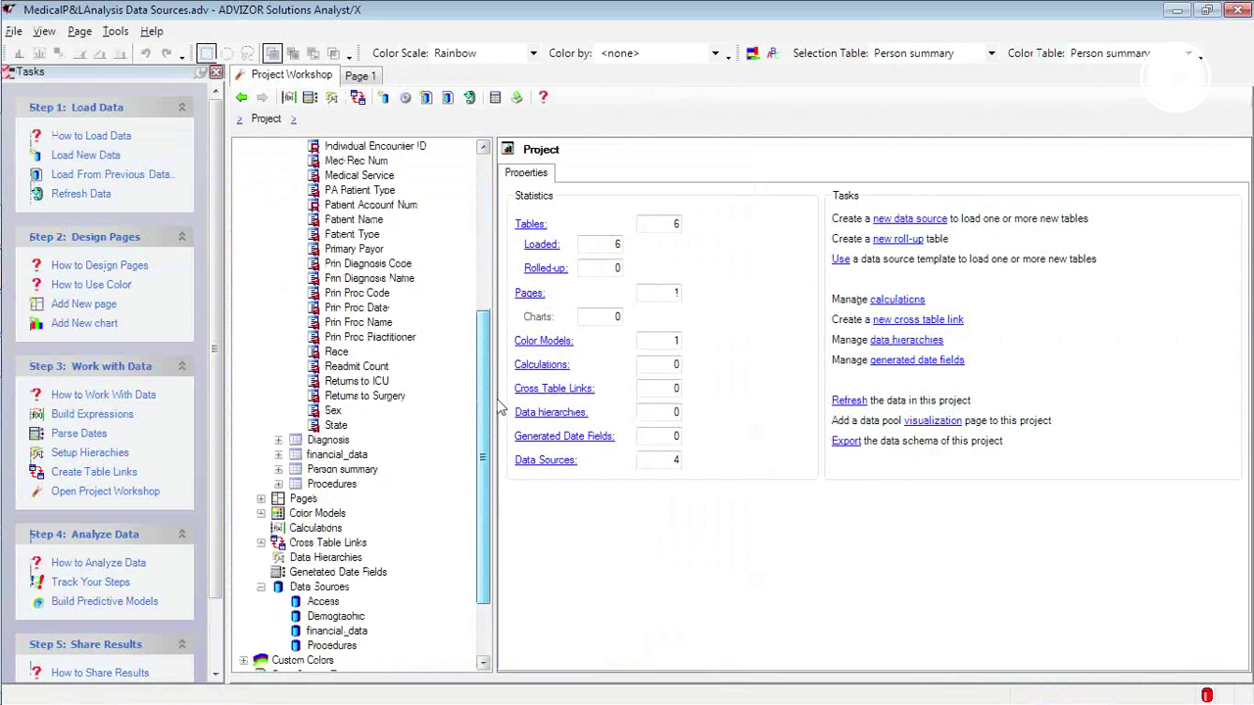
{"action": "left_click", "coordinate": [321, 514]}
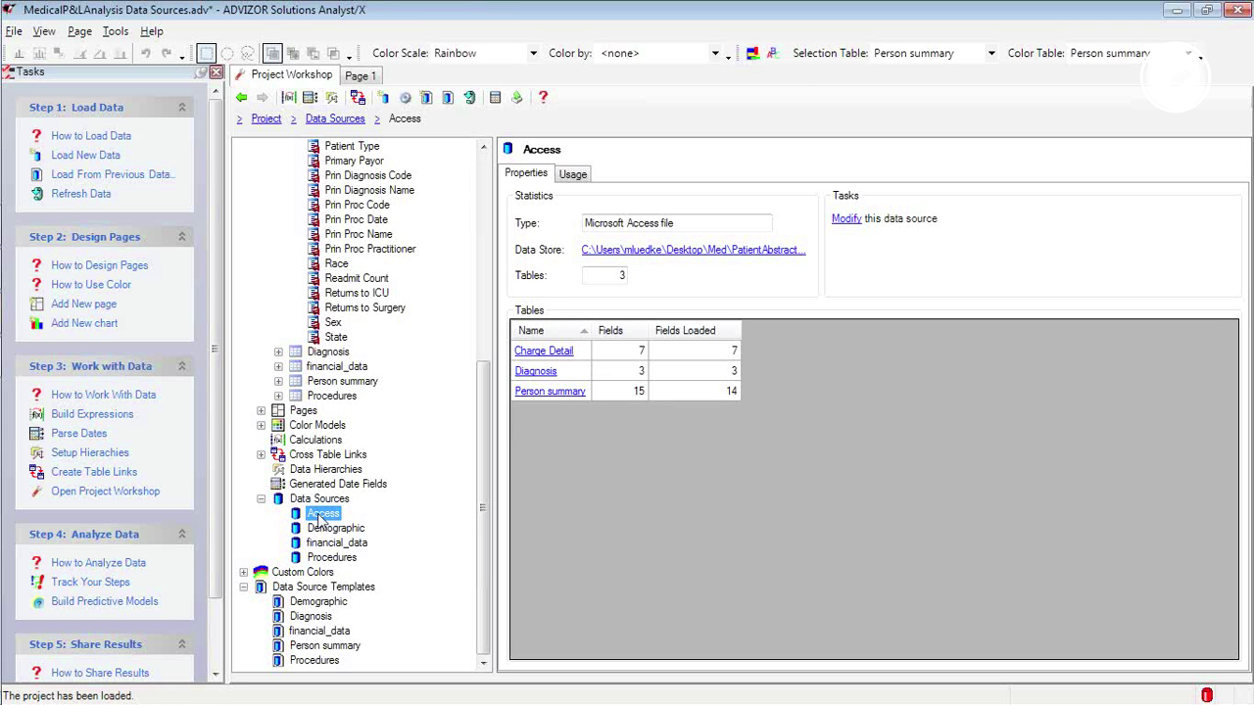
Open the data source manager beside the Access table list and check the Diagnosis and Person summary entries among the available data sources.
{"action": "left_click", "coordinate": [406, 98]}
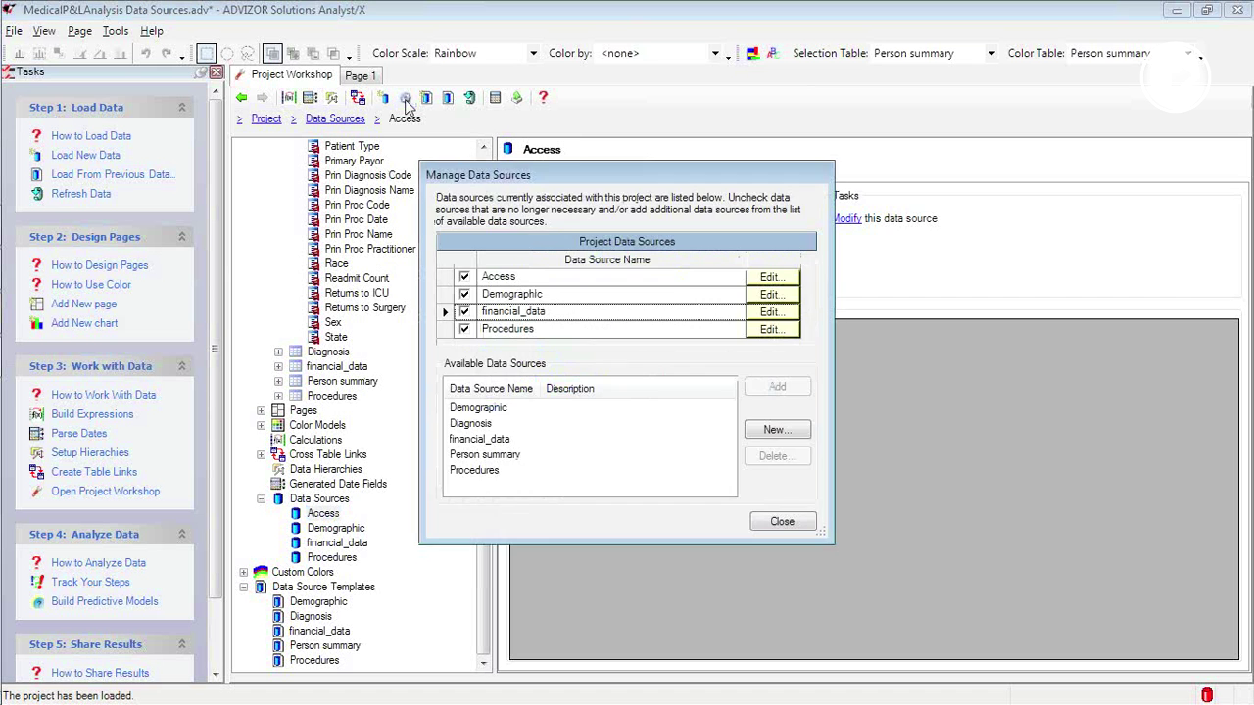
{"action": "left_click_drag", "start_coordinate": [490, 173], "coordinate": [696, 114]}
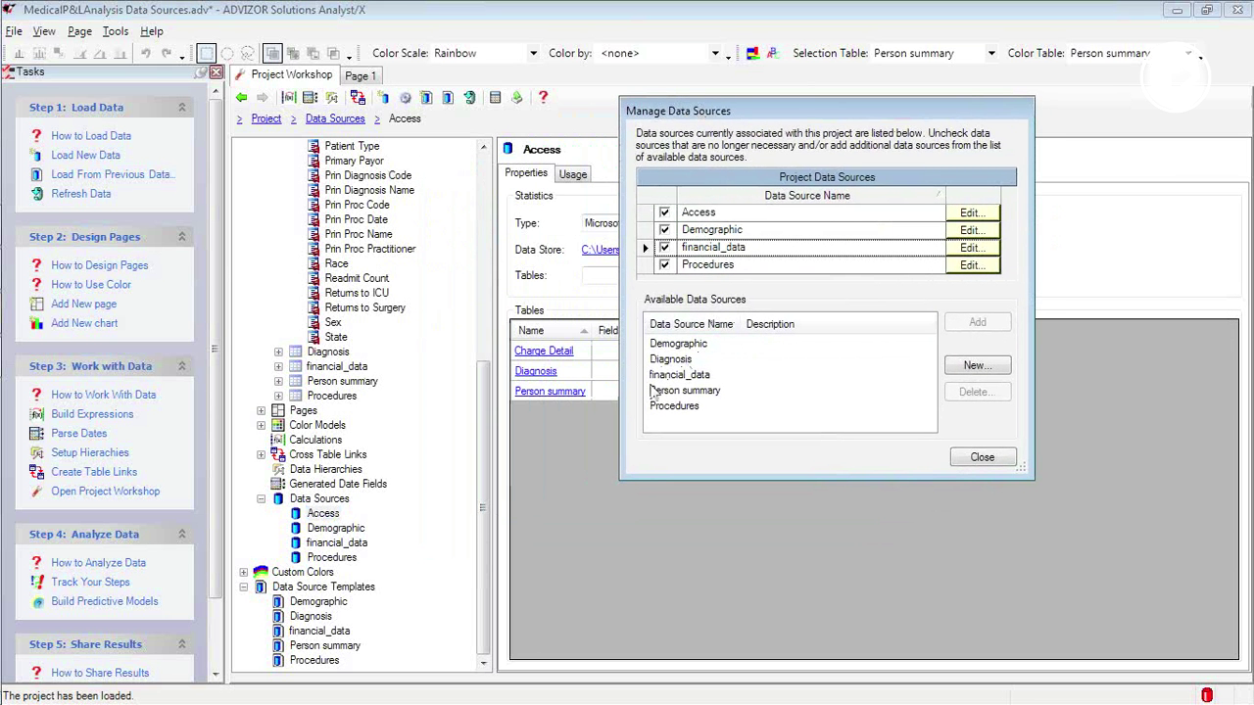
{"action": "left_click", "coordinate": [669, 362]}
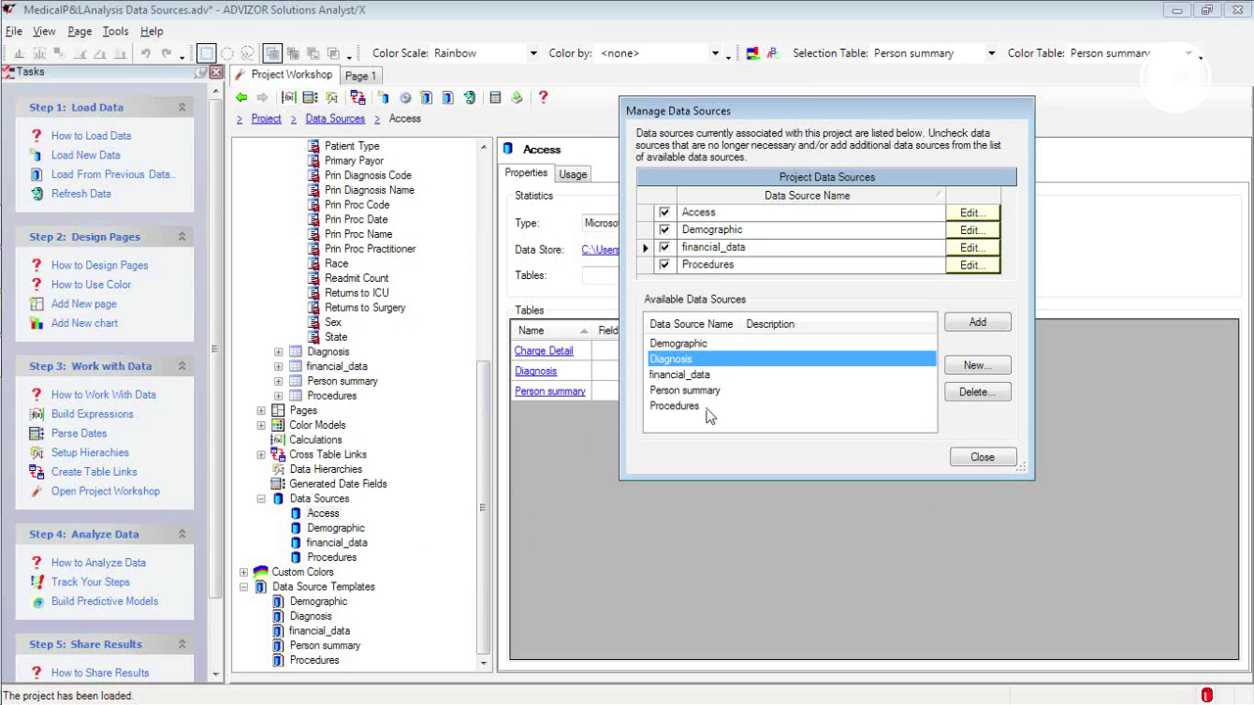
{"action": "left_click", "coordinate": [693, 390]}
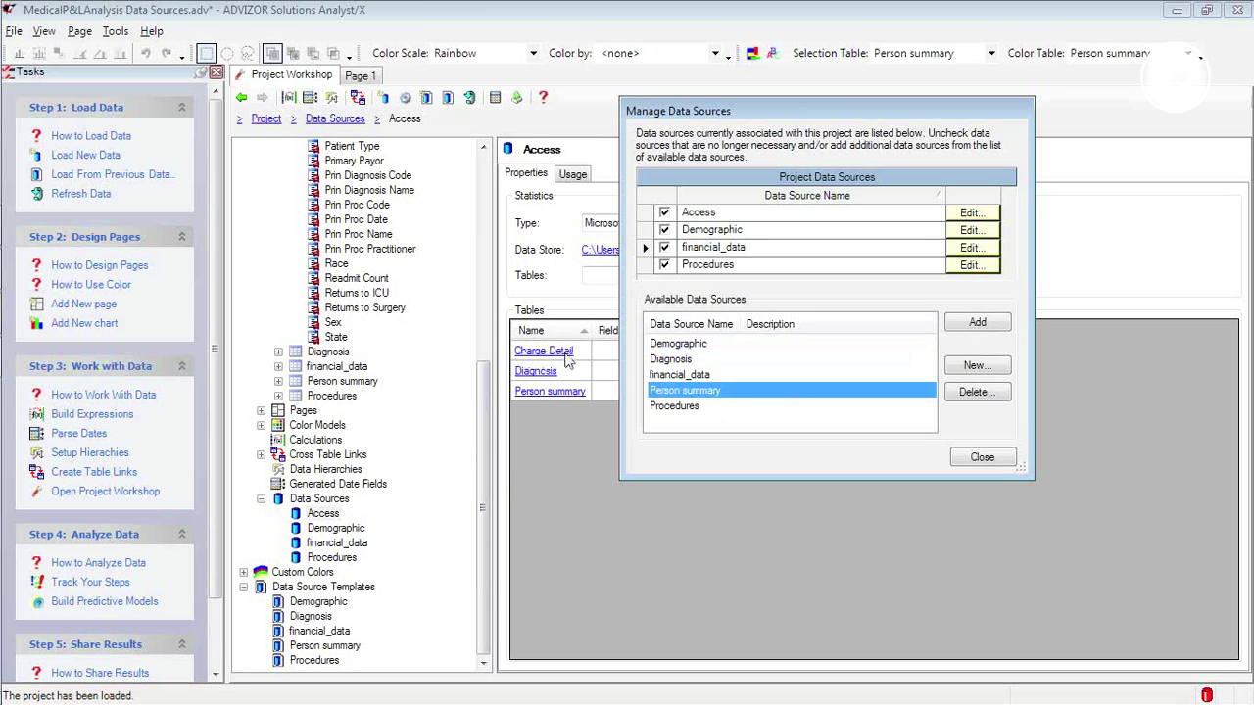
Create a new text file data source from Charge Detail.txt in the Med folder and enlarge the wizard to show its field properties.
{"action": "left_click", "coordinate": [969, 369]}
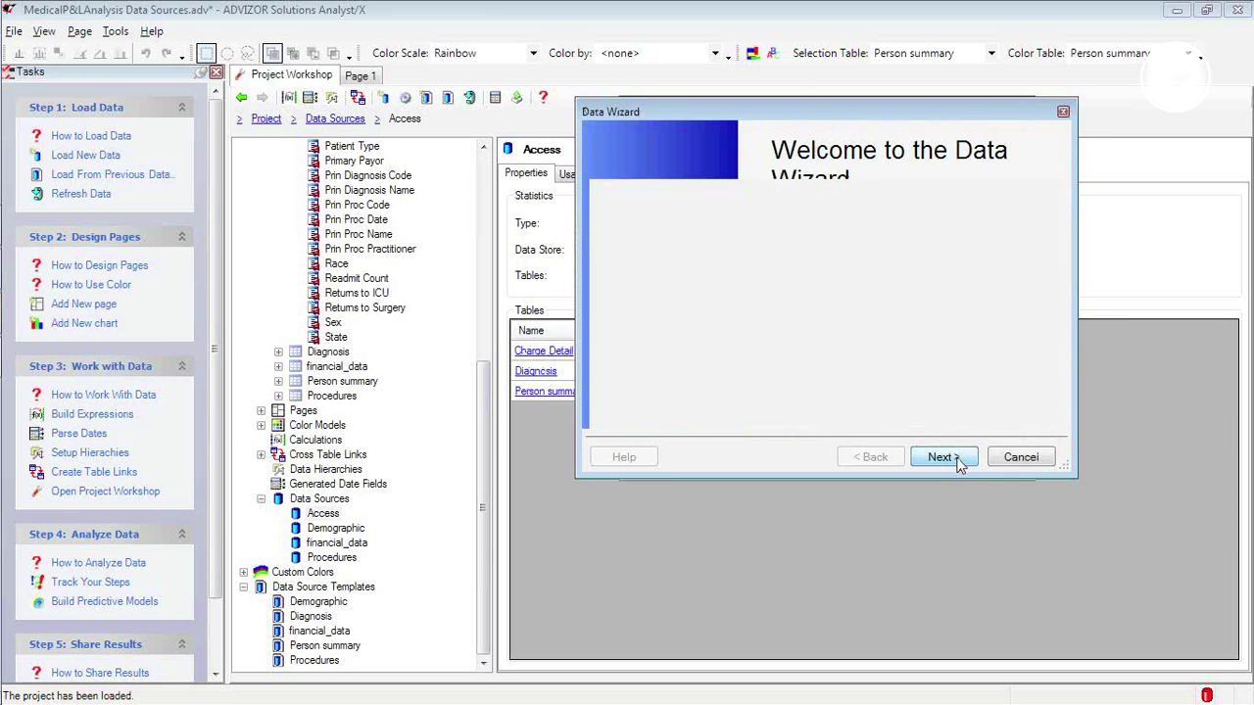
{"action": "left_click", "coordinate": [940, 458]}
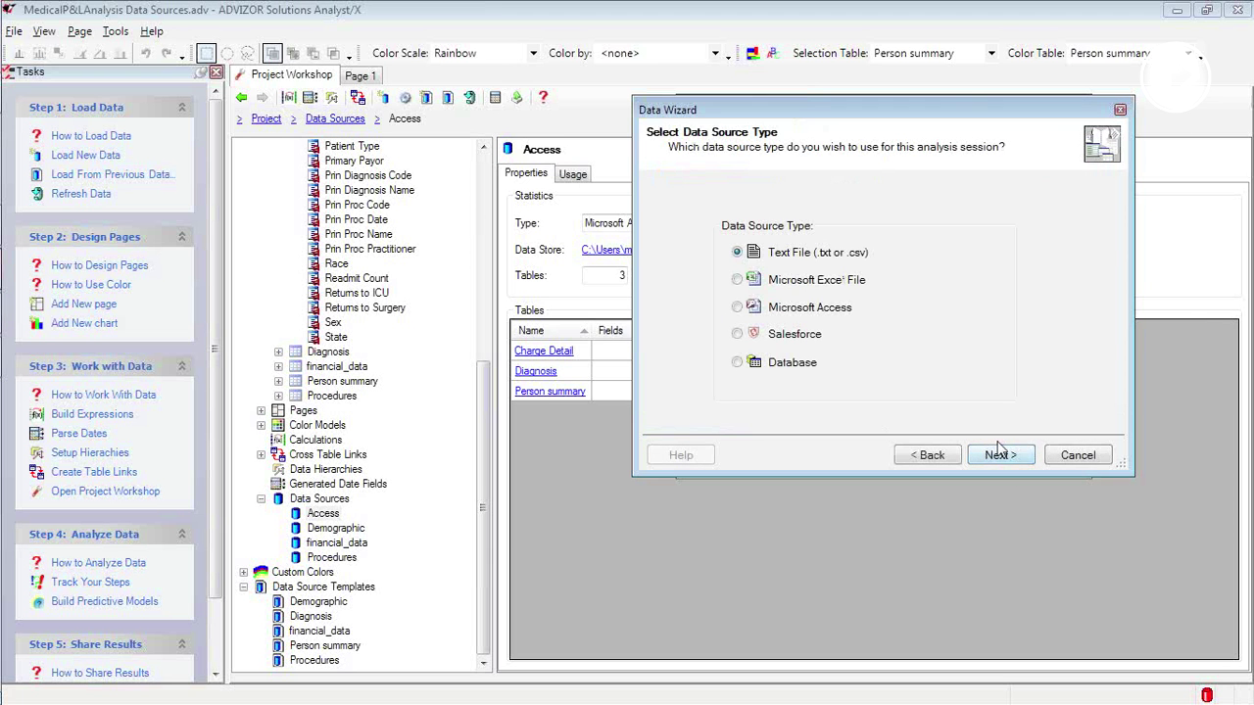
{"action": "left_click", "coordinate": [1016, 455]}
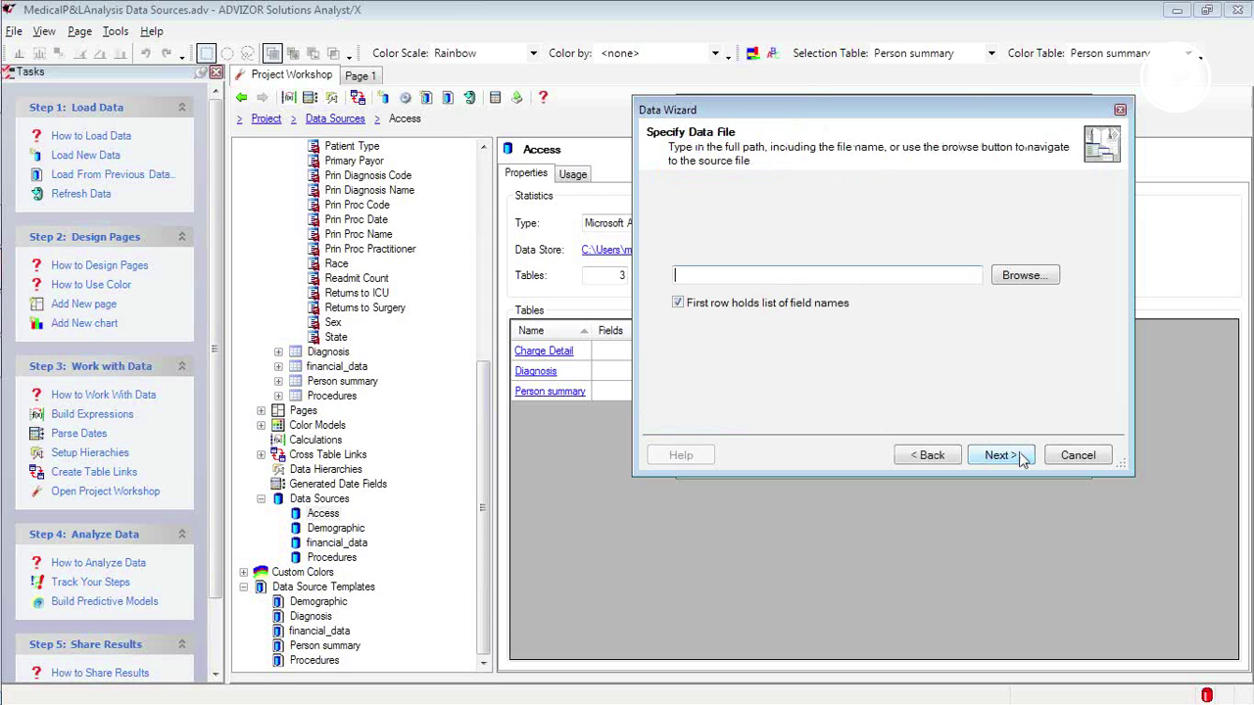
{"action": "left_click", "coordinate": [1030, 278]}
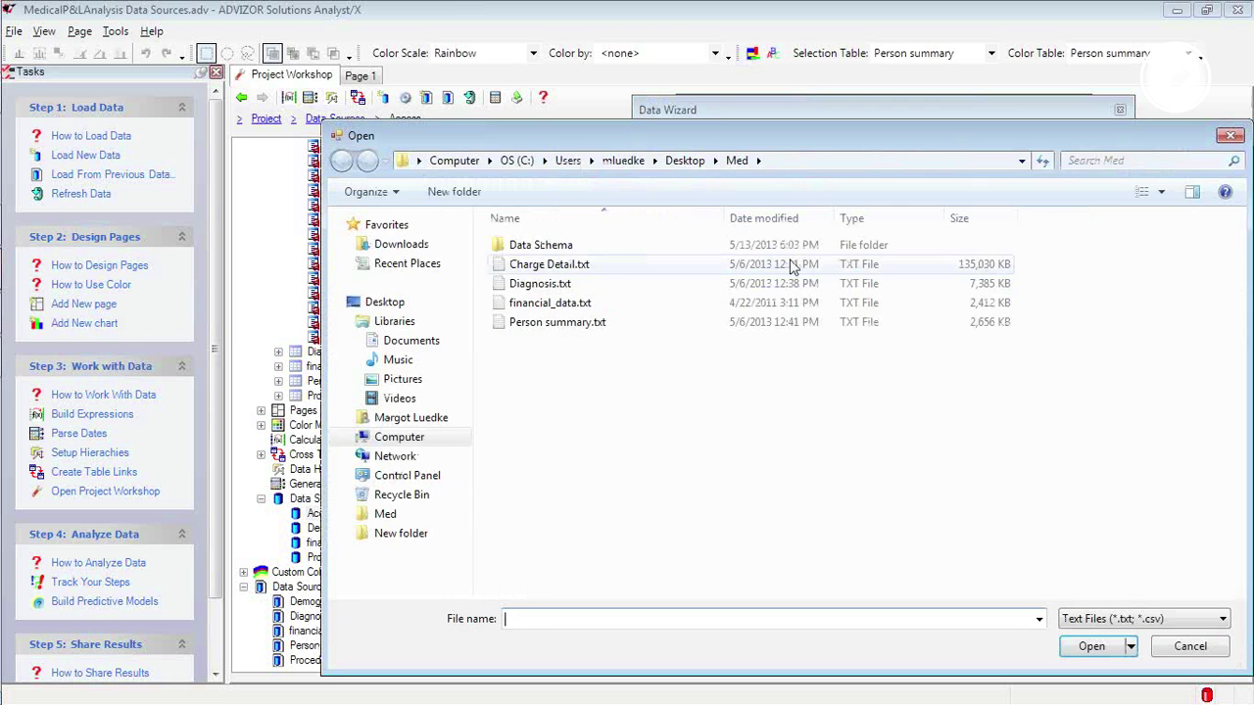
{"action": "left_click", "coordinate": [543, 269]}
{"action": "left_click", "coordinate": [1091, 645]}
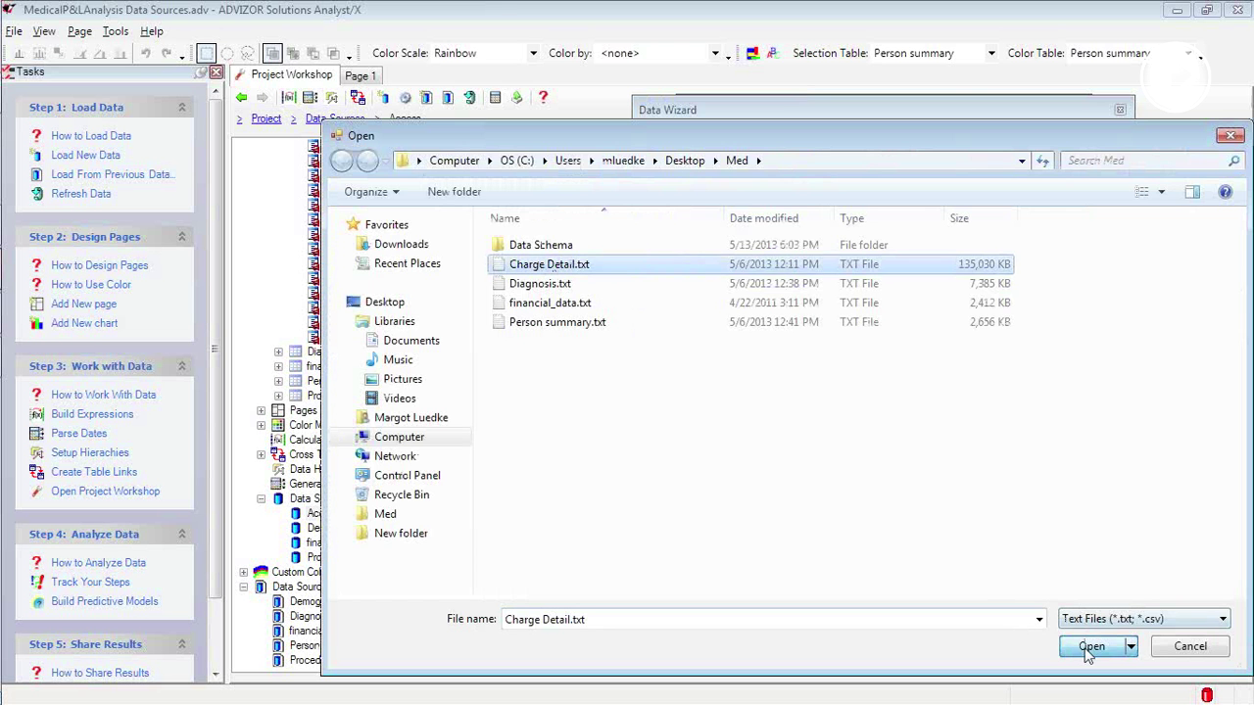
{"action": "left_click", "coordinate": [999, 455]}
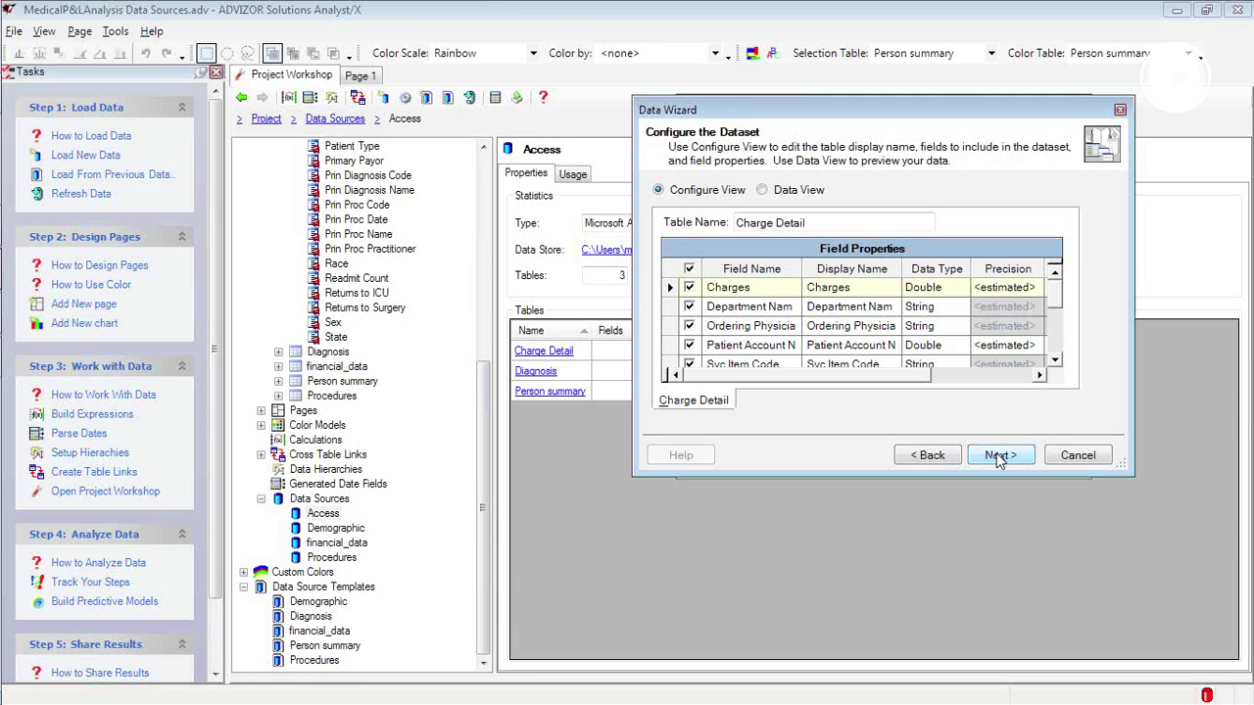
{"action": "left_click_drag", "start_coordinate": [754, 109], "coordinate": [524, 23]}
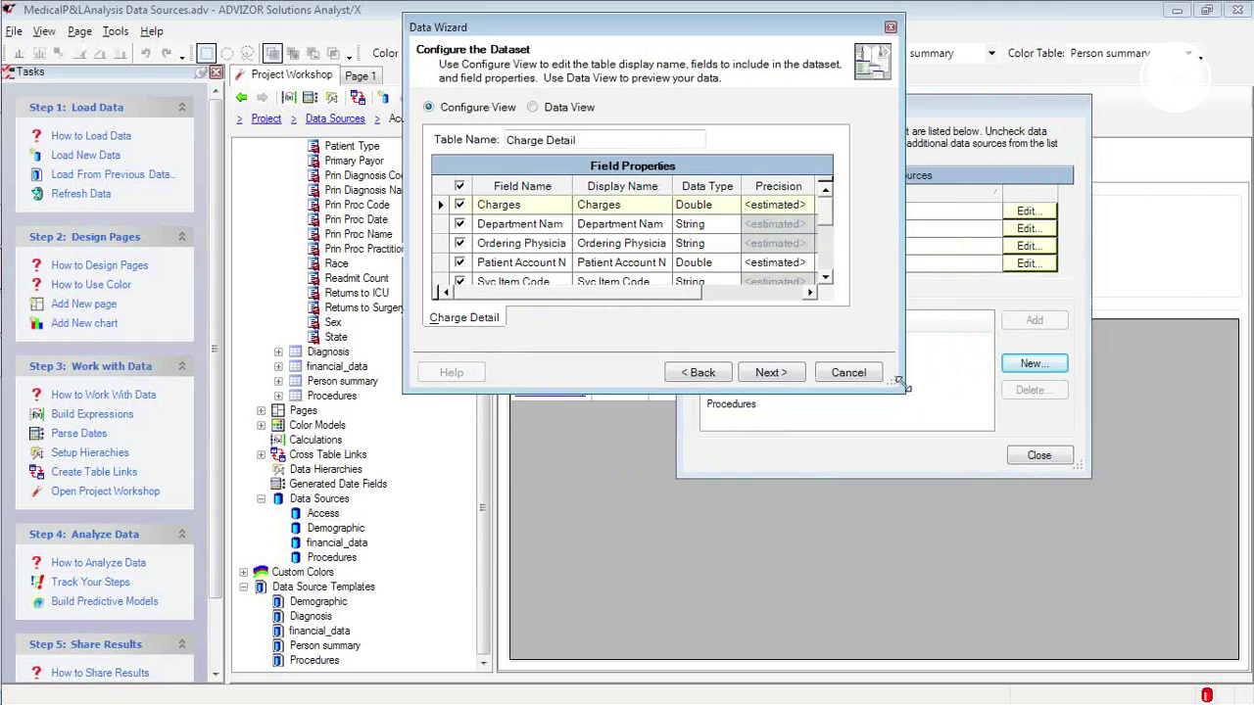
{"action": "left_click_drag", "start_coordinate": [987, 533], "coordinate": [1009, 564]}
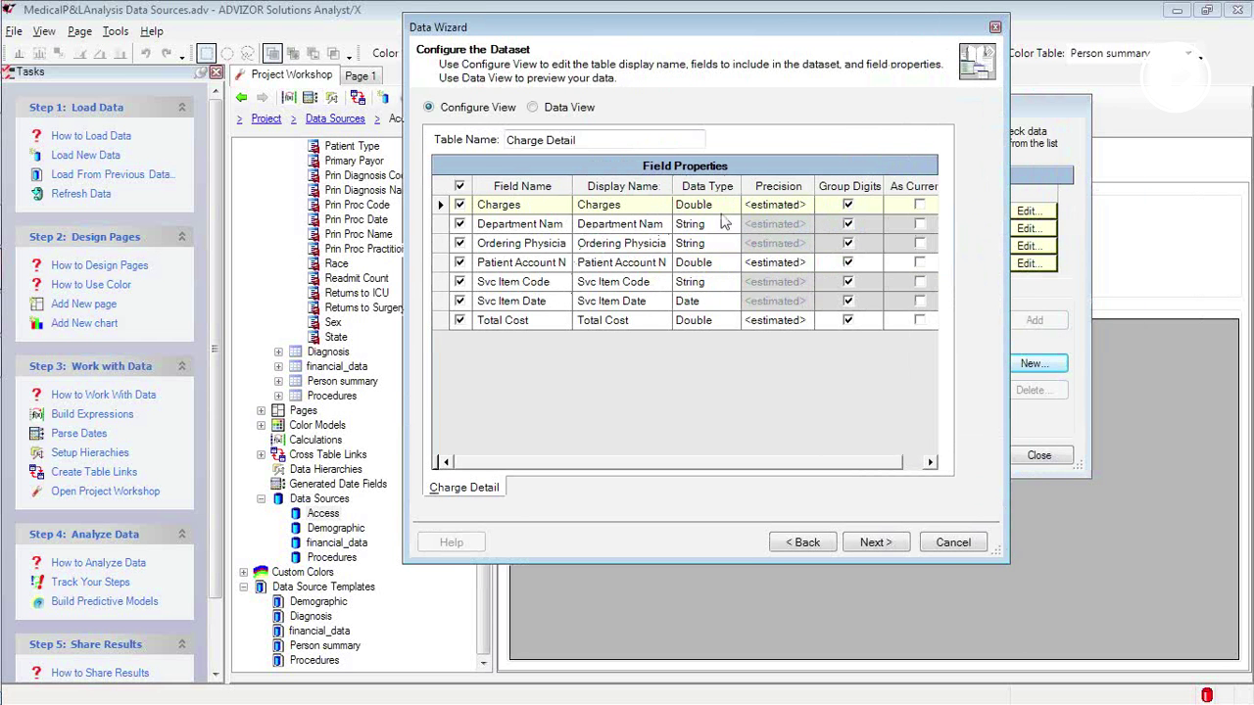
Switch to the exported field definitions in Excel and examine the Charge Detail rows.
{"action": "mouse_move", "coordinate": [2, 141]}
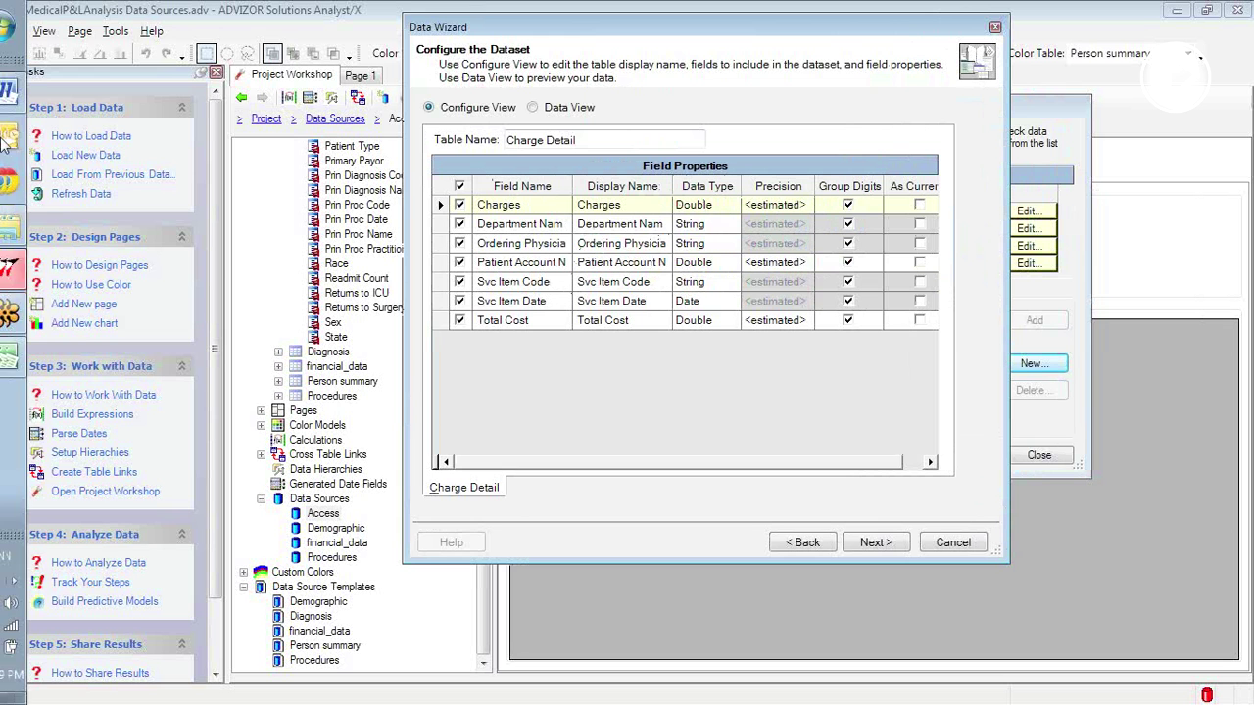
{"action": "left_click", "coordinate": [21, 359]}
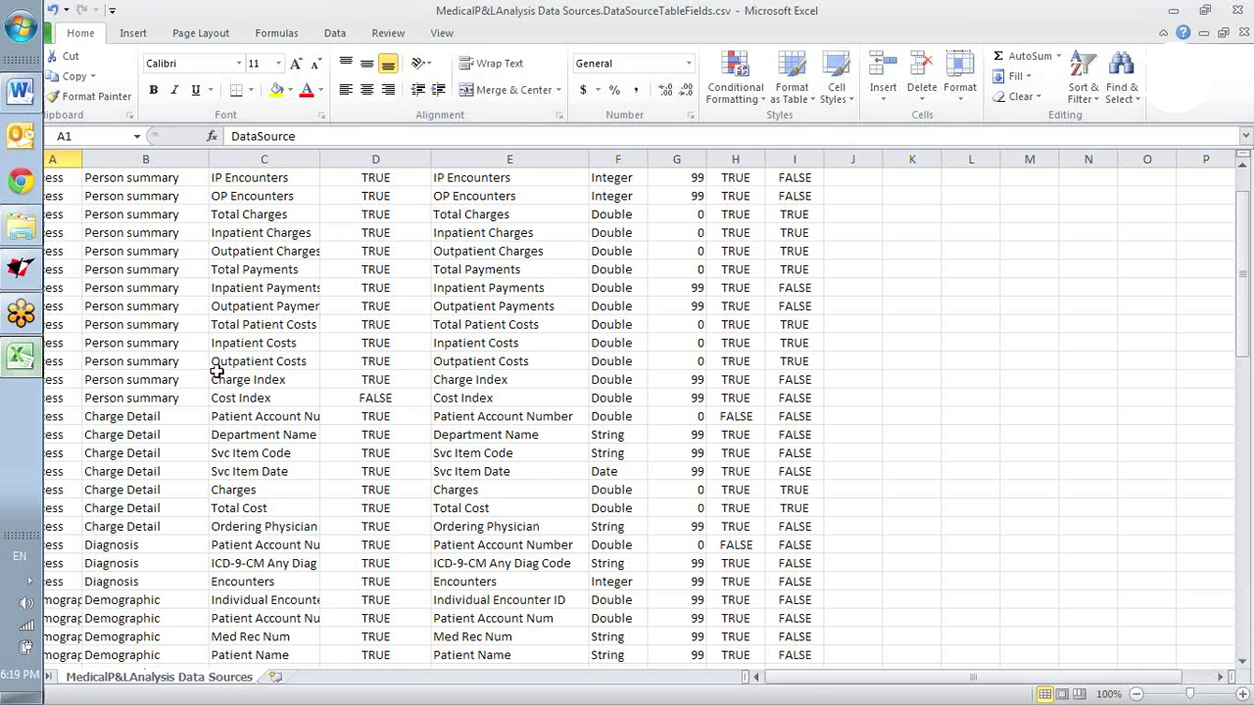
{"action": "scroll", "coordinate": [598, 412], "scroll_direction": "down", "scroll_amount": 3}
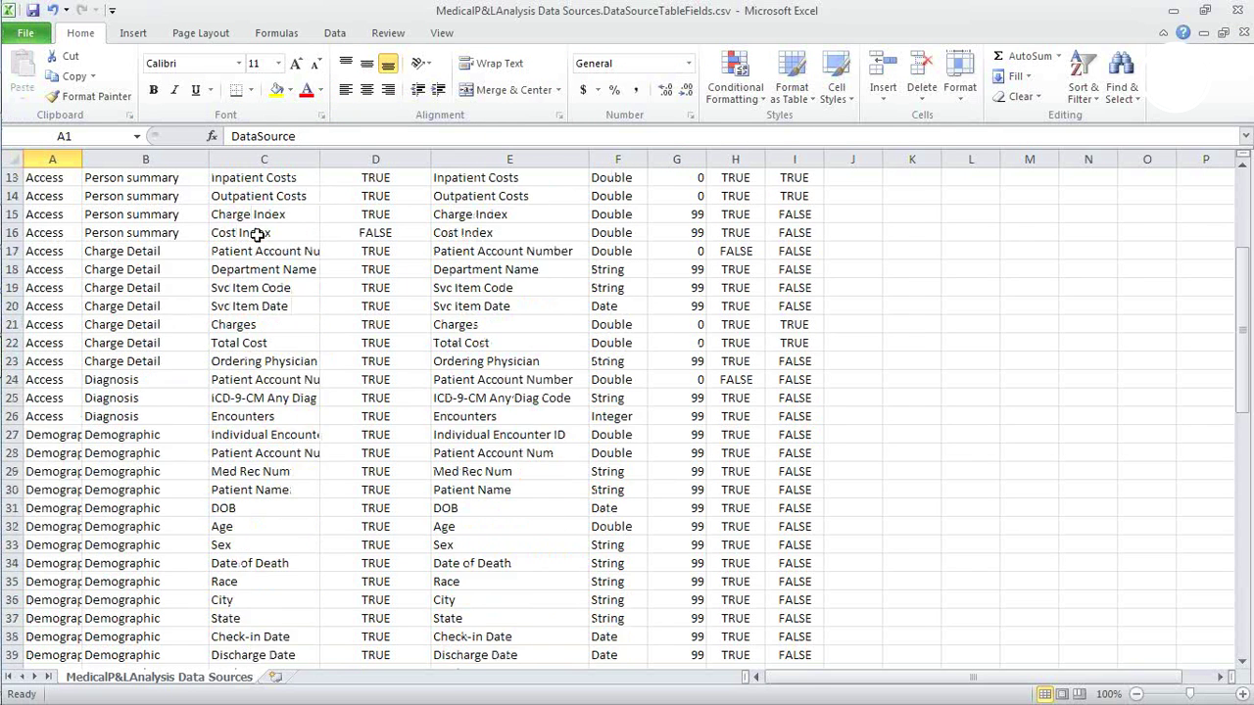
Mark the Charge Detail rows in the exported field definitions, return to ADVIZOR Analyst/X and widen the Data Wizard to show all field property columns.
{"action": "left_click_drag", "start_coordinate": [602, 248], "coordinate": [795, 359]}
{"action": "left_click_drag", "start_coordinate": [7, 251], "coordinate": [12, 363]}
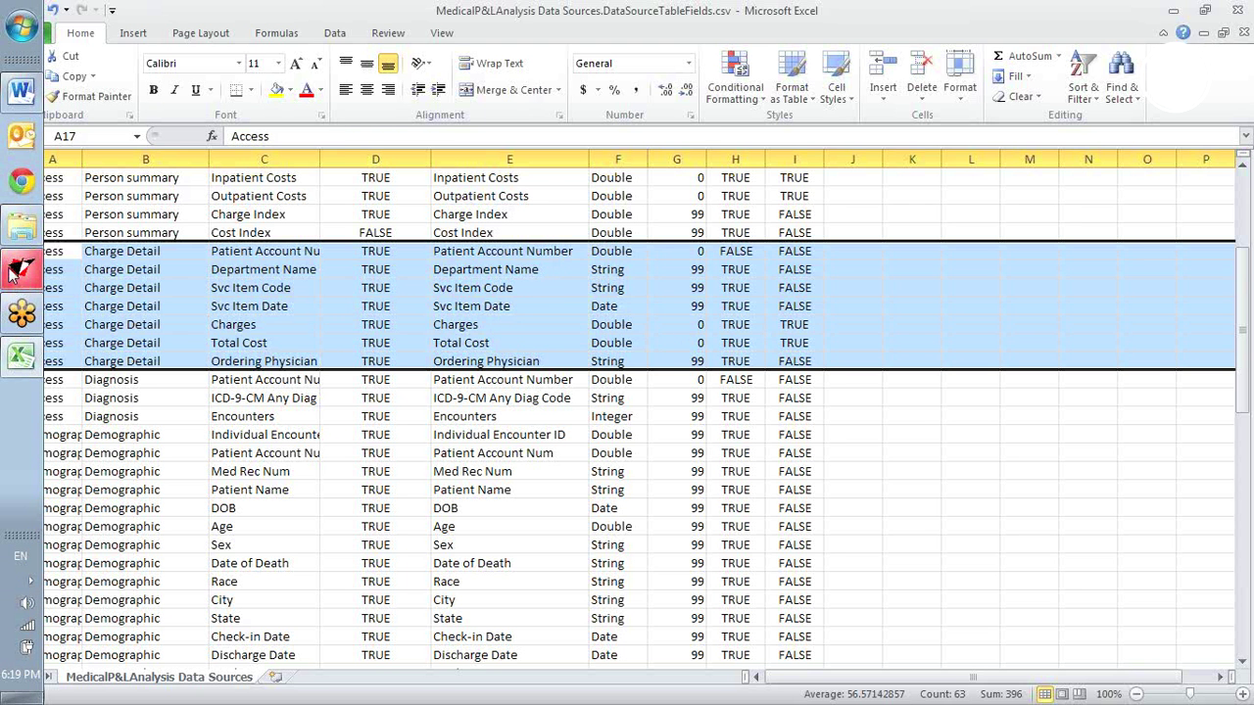
{"action": "left_click", "coordinate": [21, 266]}
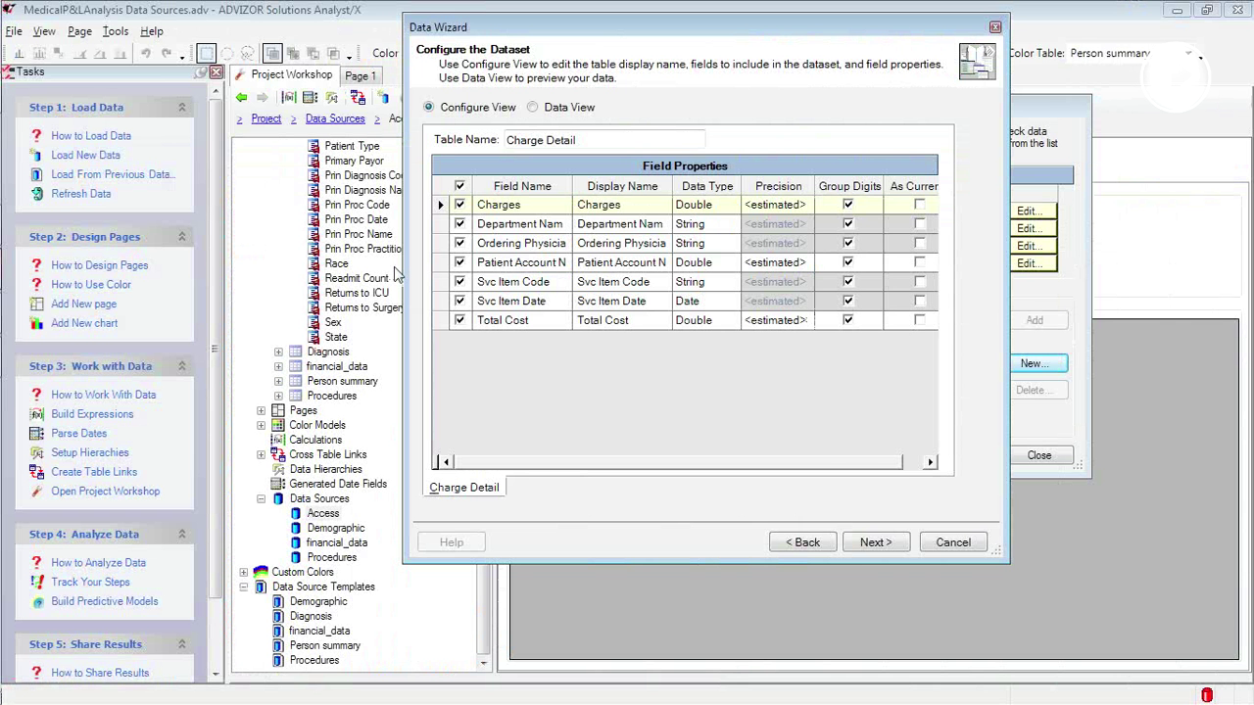
{"action": "left_click_drag", "start_coordinate": [403, 265], "coordinate": [158, 265]}
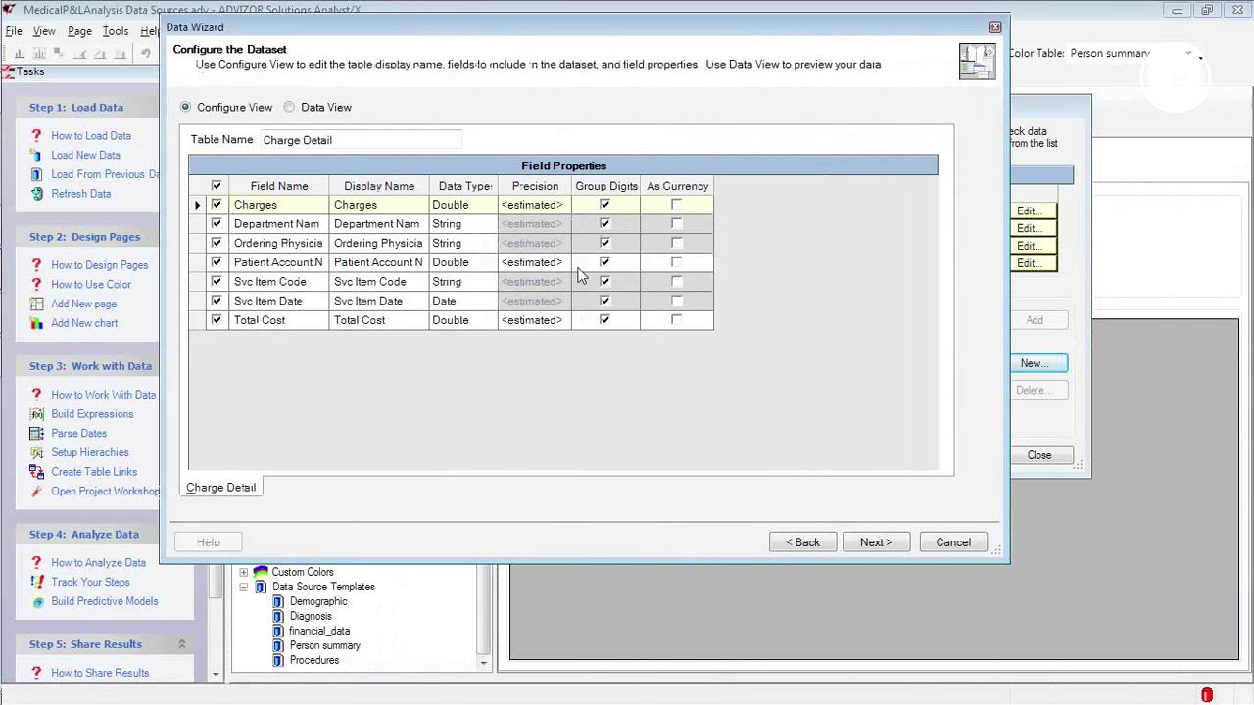
Format the Charges field as currency with precision 0, keeping digit grouping enabled.
{"action": "left_click", "coordinate": [607, 208]}
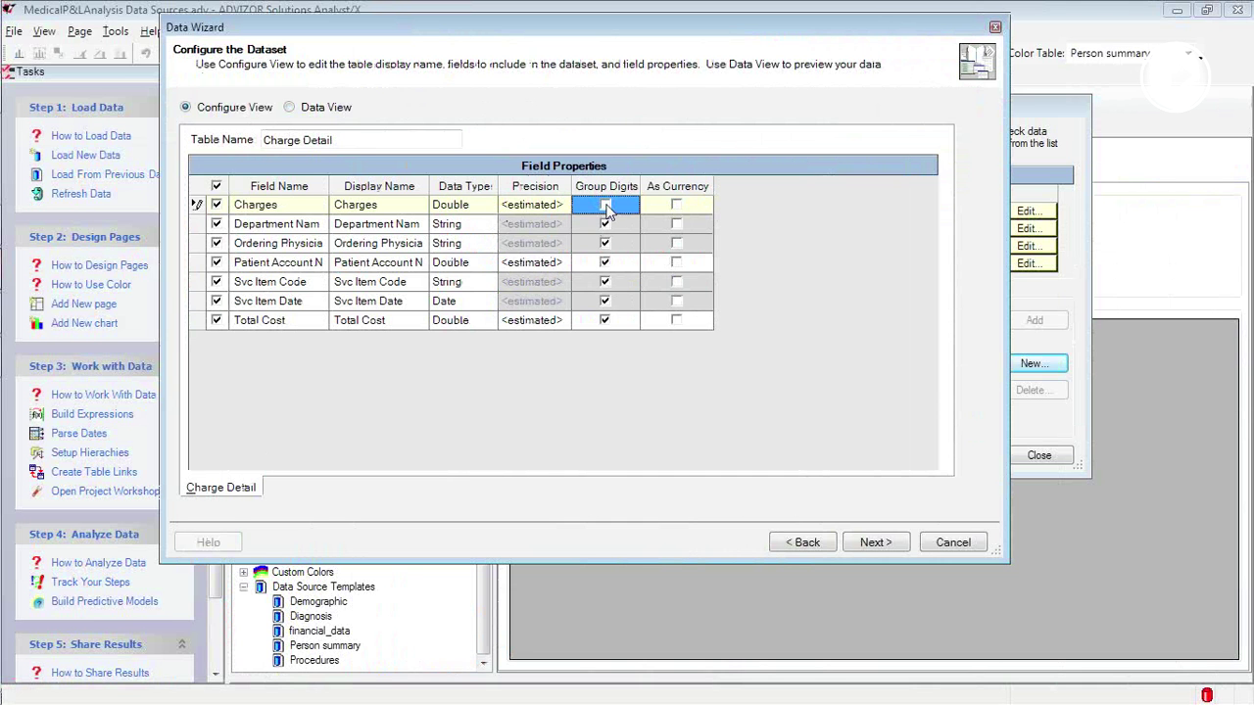
{"action": "left_click", "coordinate": [677, 205]}
{"action": "left_click", "coordinate": [562, 206]}
{"action": "left_click_drag", "start_coordinate": [564, 276], "coordinate": [561, 238]}
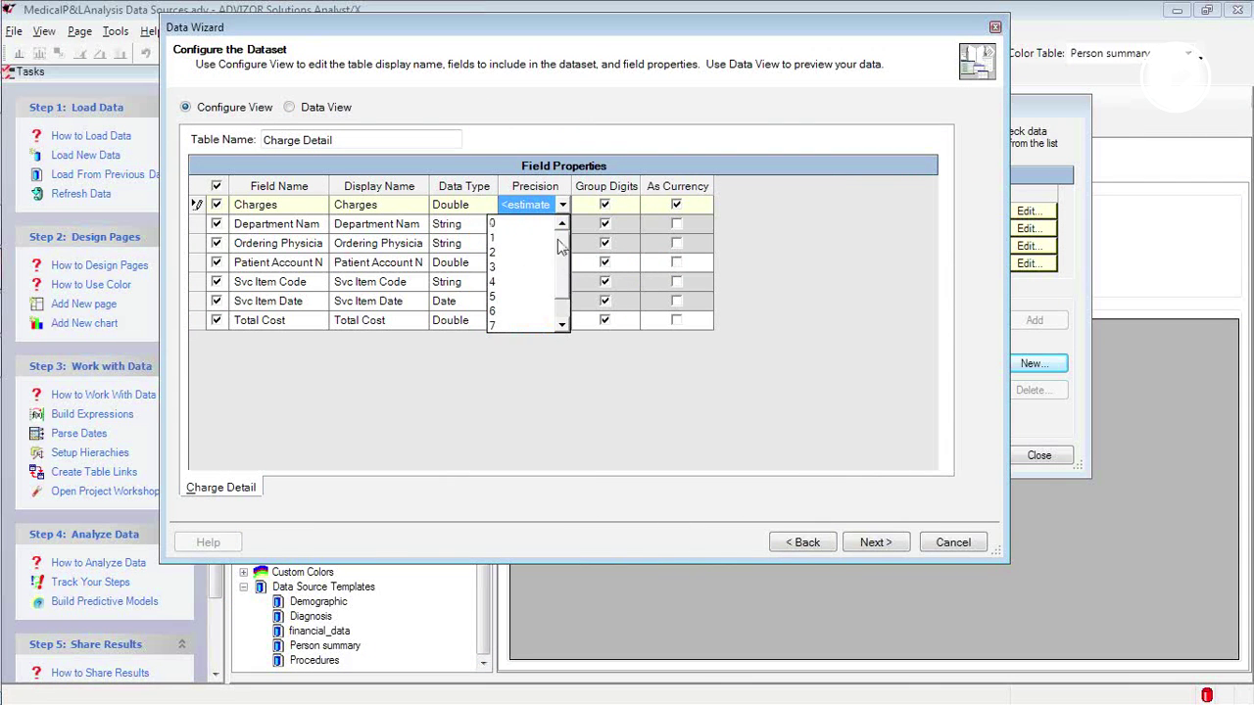
{"action": "left_click", "coordinate": [520, 224]}
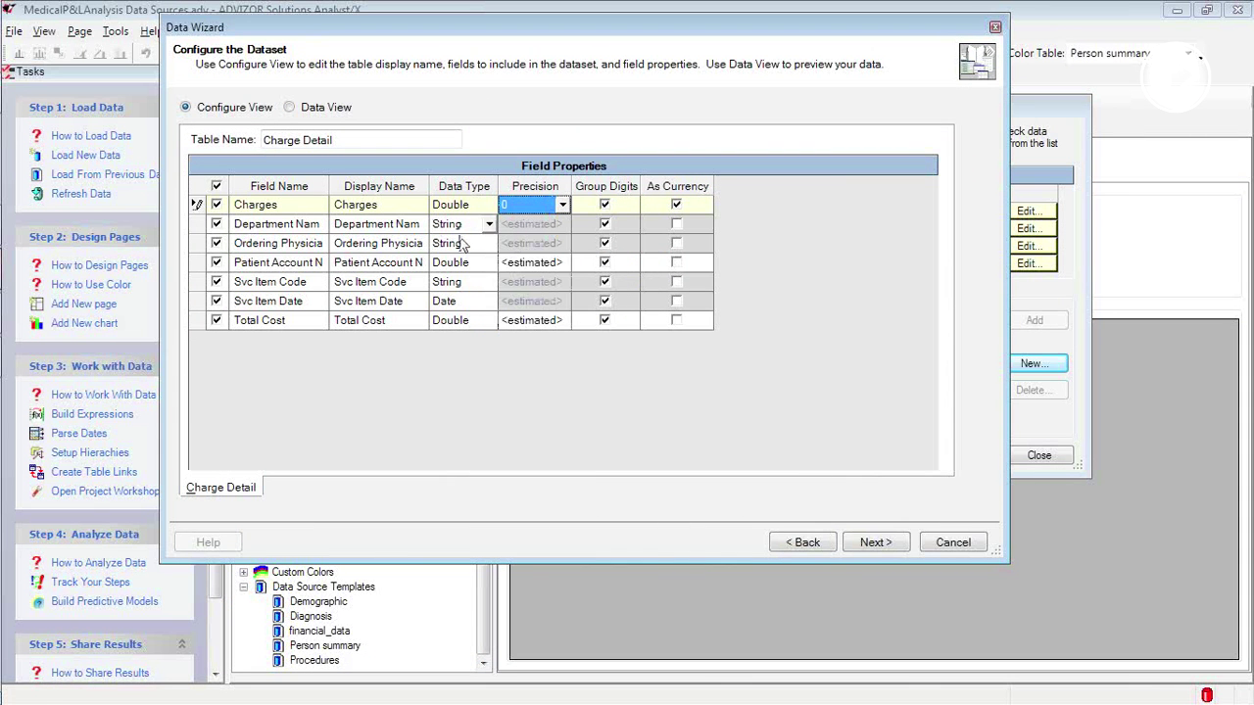
Turn off digit grouping for the Patient Account Number field and format Total Cost as currency with precision 0.
{"action": "left_click", "coordinate": [605, 267]}
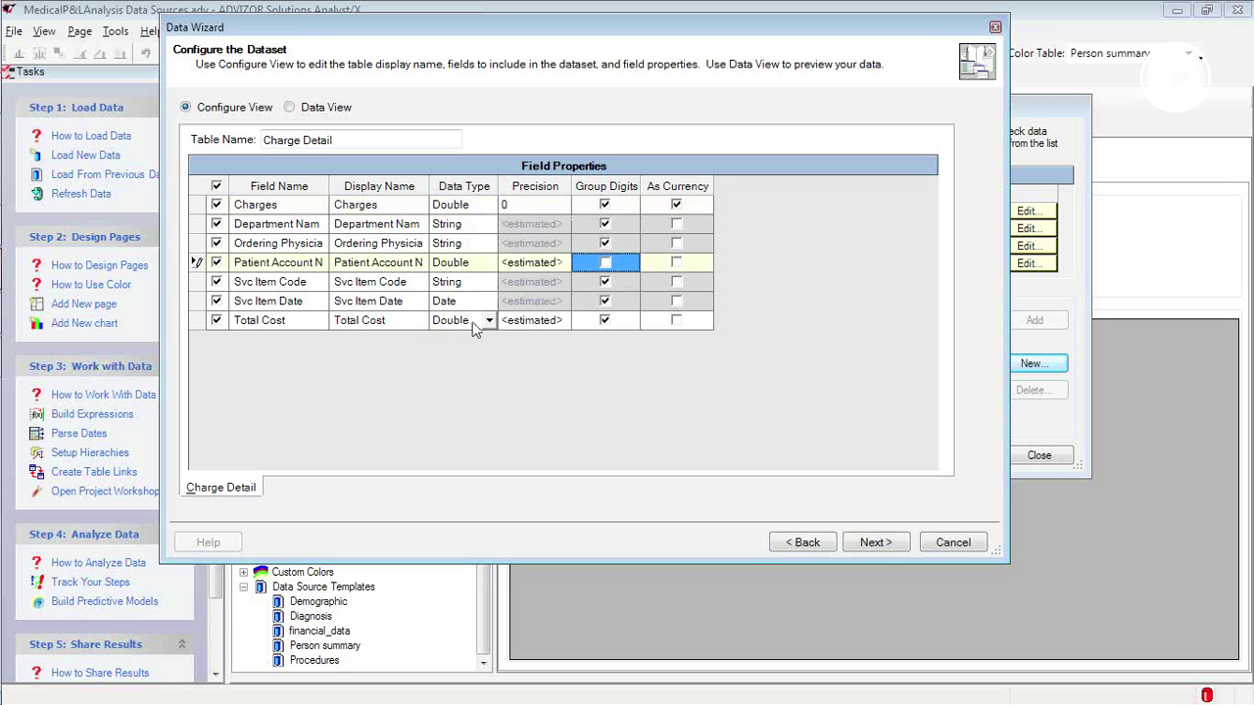
{"action": "left_click", "coordinate": [562, 320]}
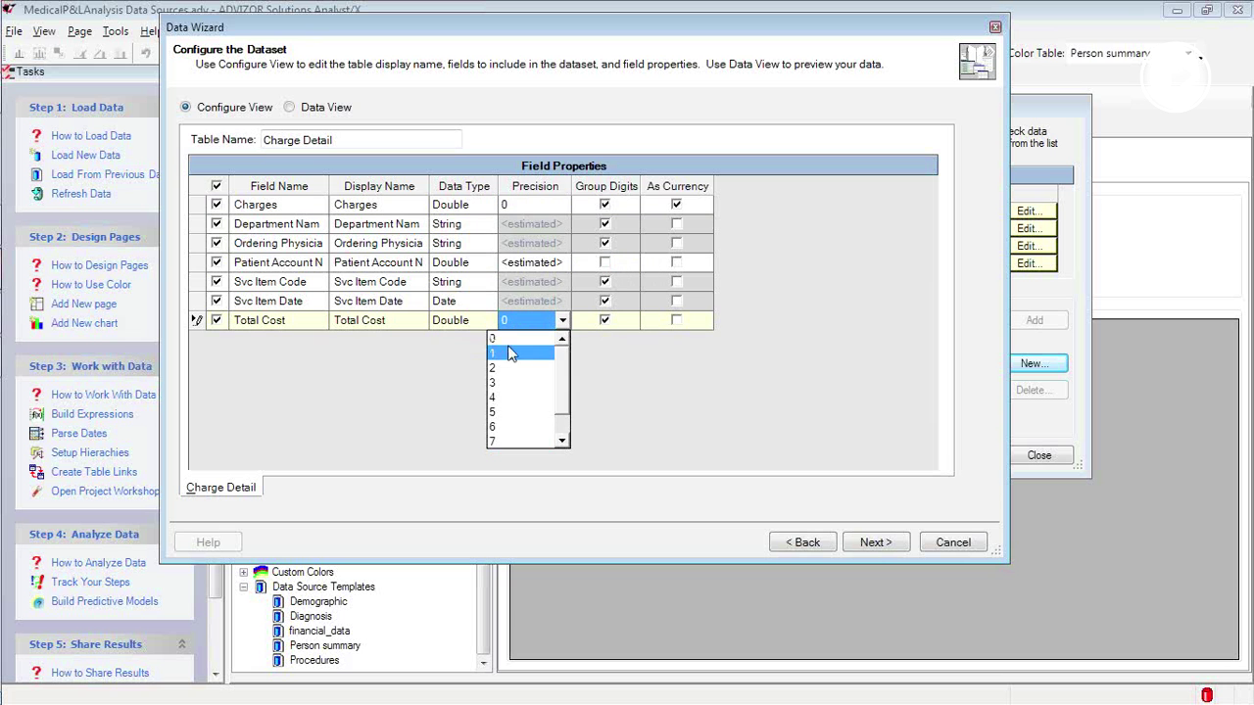
{"action": "left_click", "coordinate": [519, 338]}
{"action": "left_click", "coordinate": [676, 321]}
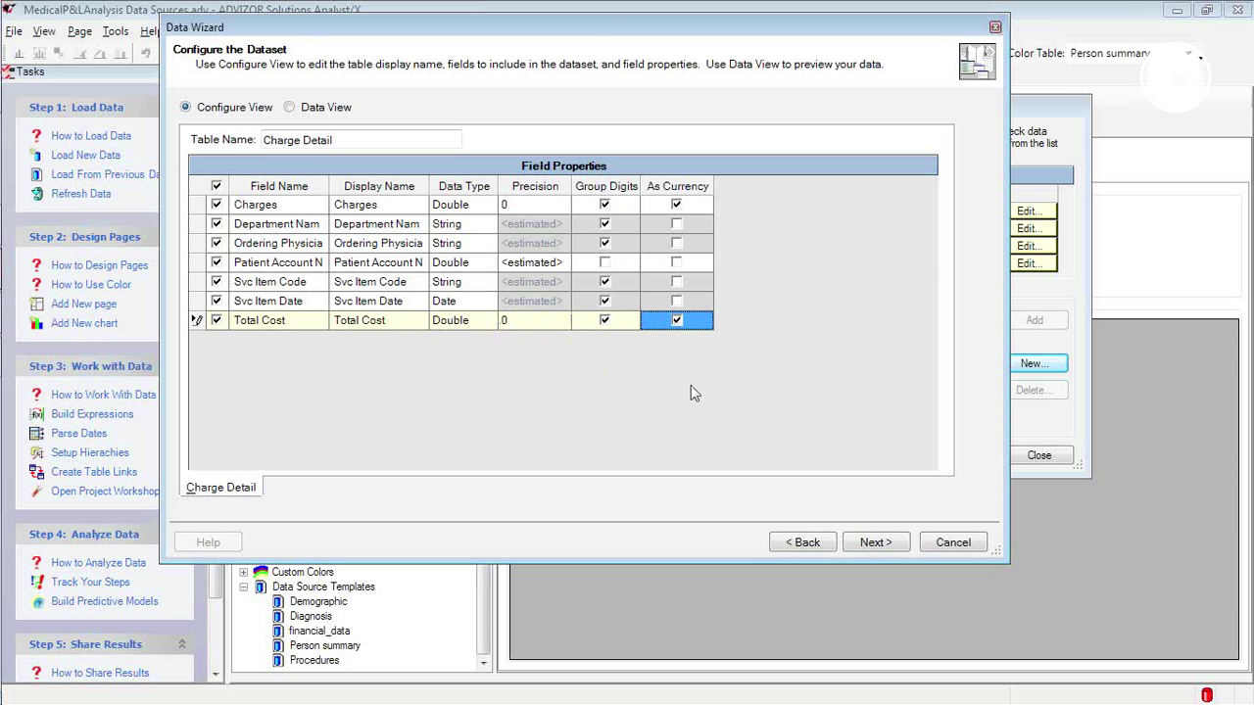
Accept the dataset summary and finish the wizard to create the Charge Detail data source definition.
{"action": "left_click", "coordinate": [894, 544]}
{"action": "left_click", "coordinate": [894, 543]}
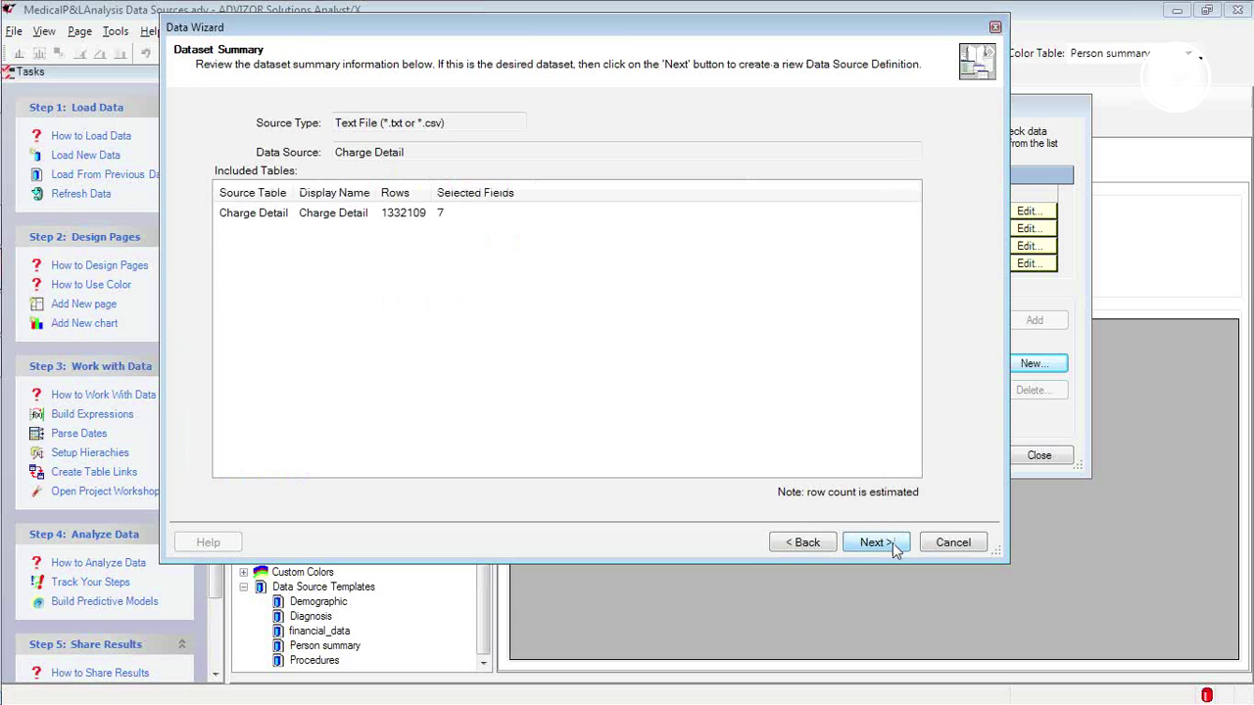
{"action": "left_click", "coordinate": [877, 543]}
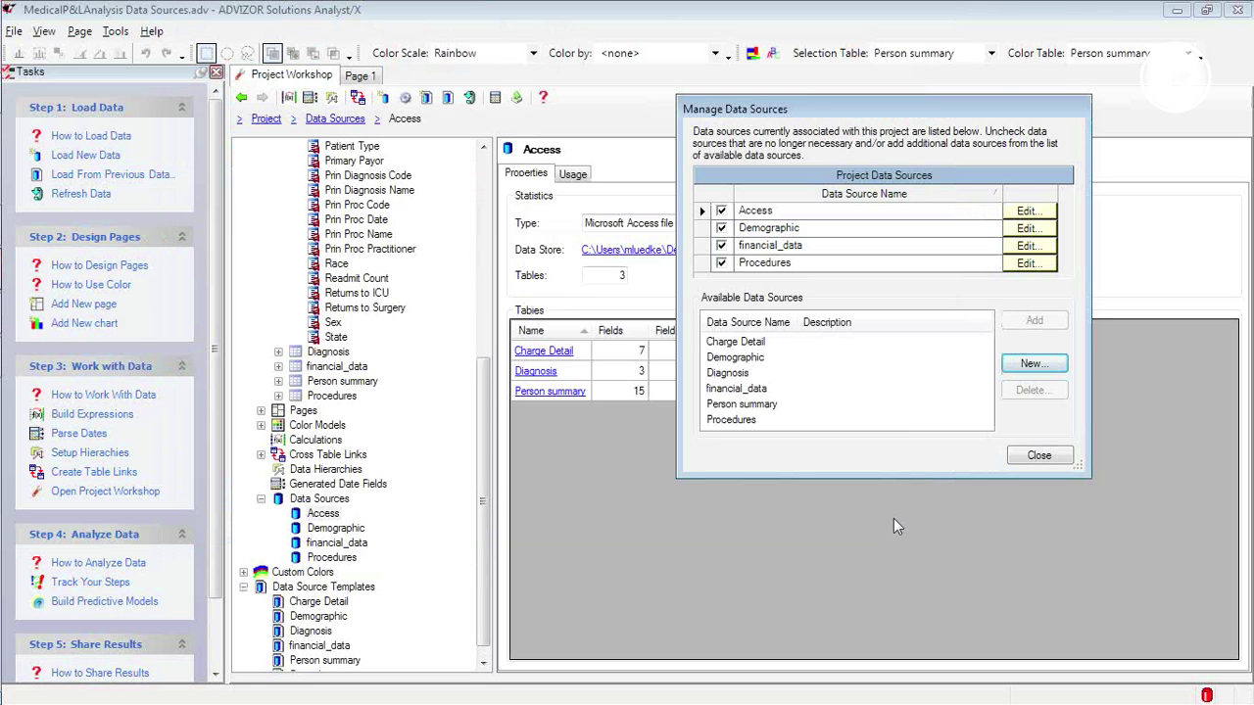
Enlarge the data source manager and add Charge Detail, Diagnosis and Person summary from the available data sources to the project.
{"action": "left_click_drag", "start_coordinate": [1029, 457], "coordinate": [1085, 571]}
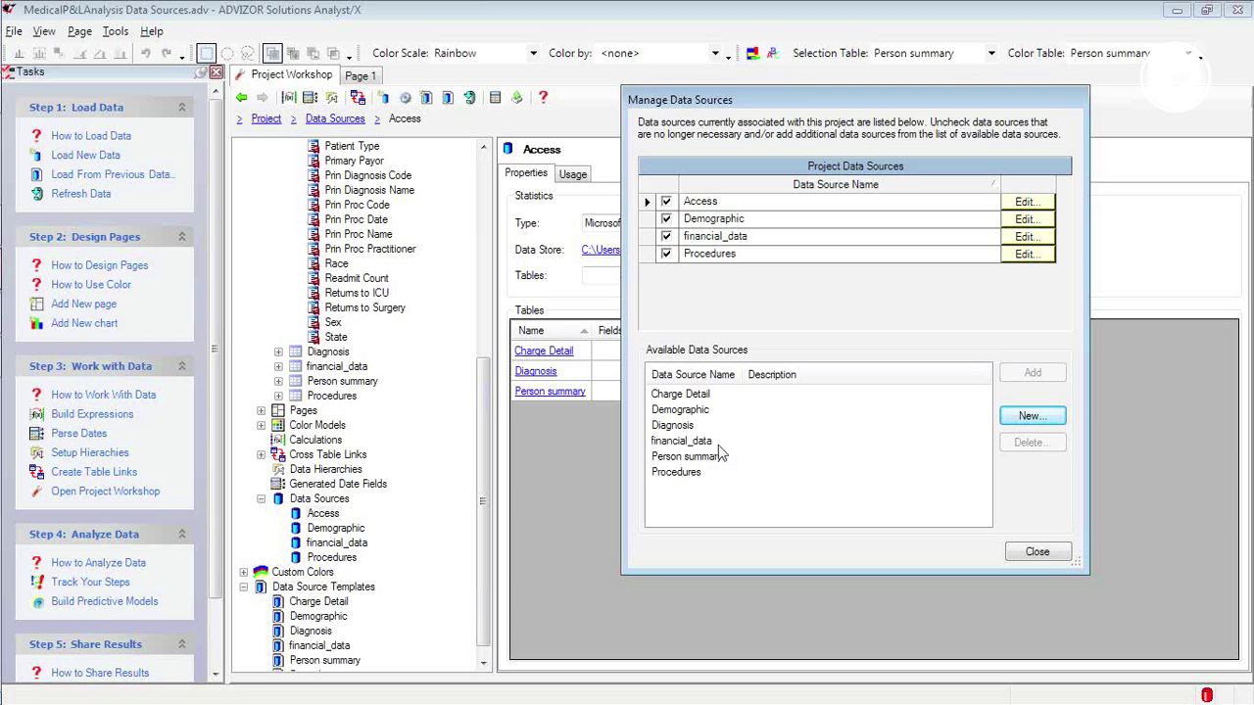
{"action": "left_click", "coordinate": [682, 396]}
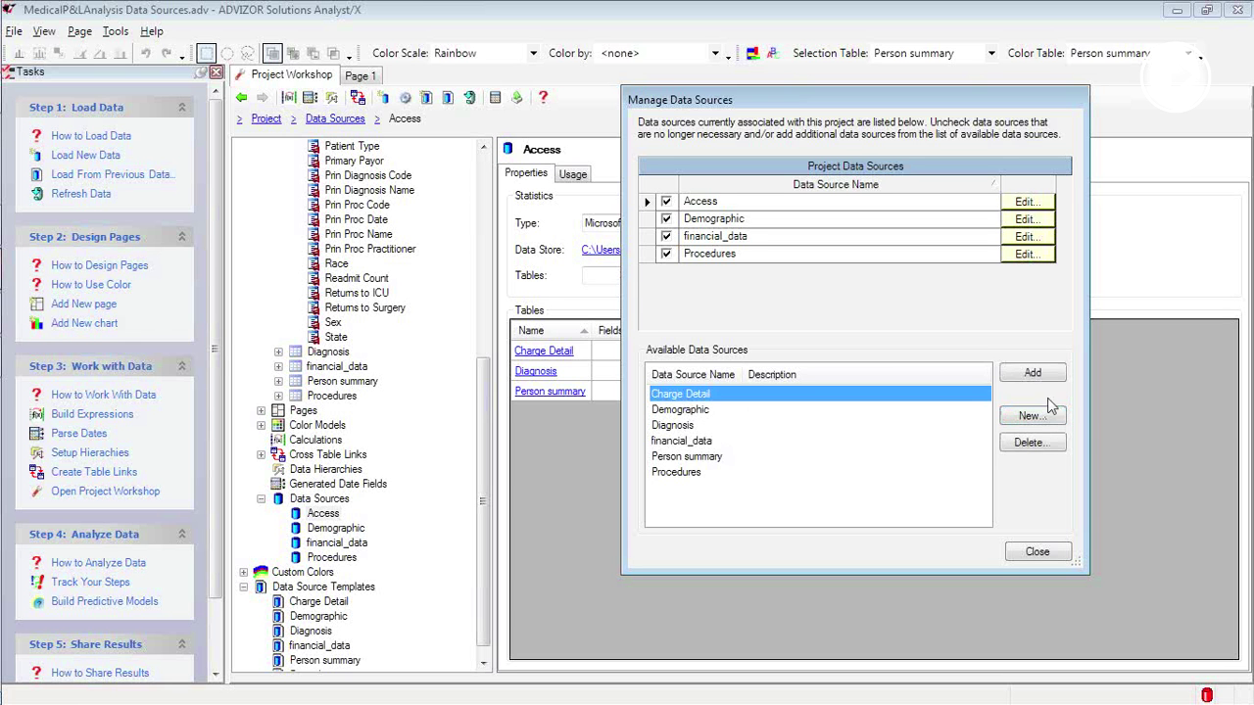
{"action": "left_click", "coordinate": [1033, 376]}
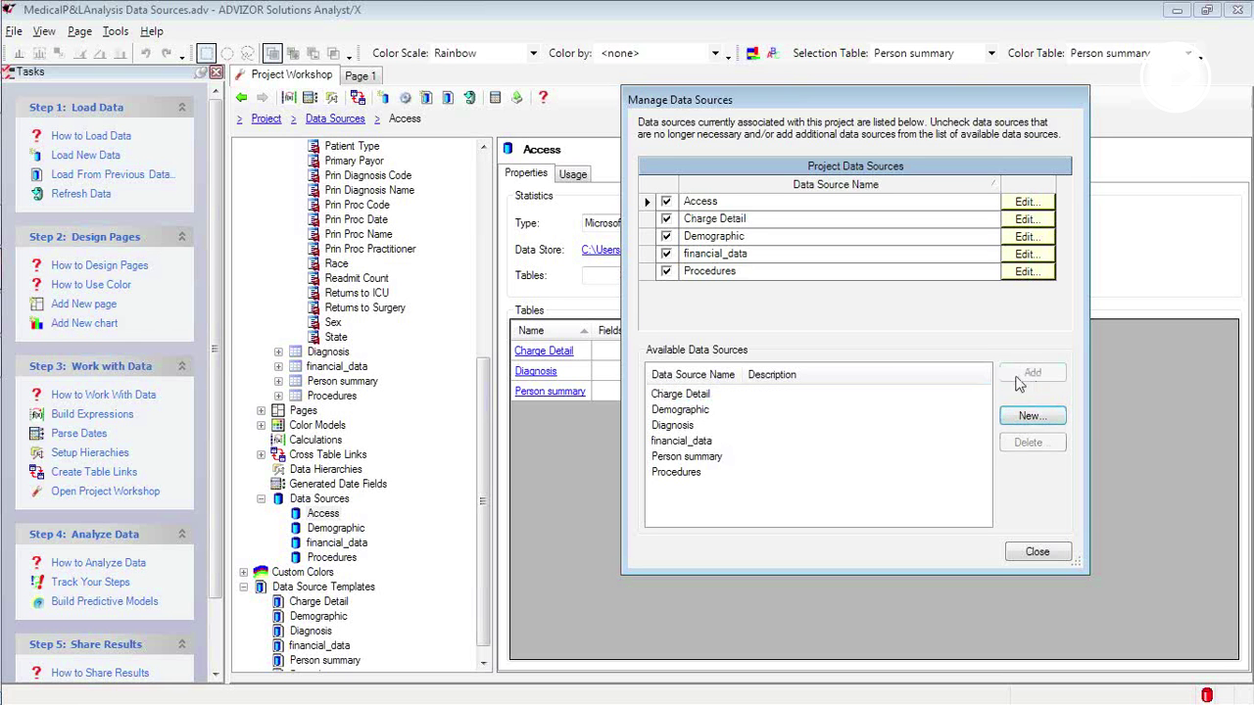
{"action": "left_click", "coordinate": [675, 427]}
{"action": "left_click", "coordinate": [1030, 382]}
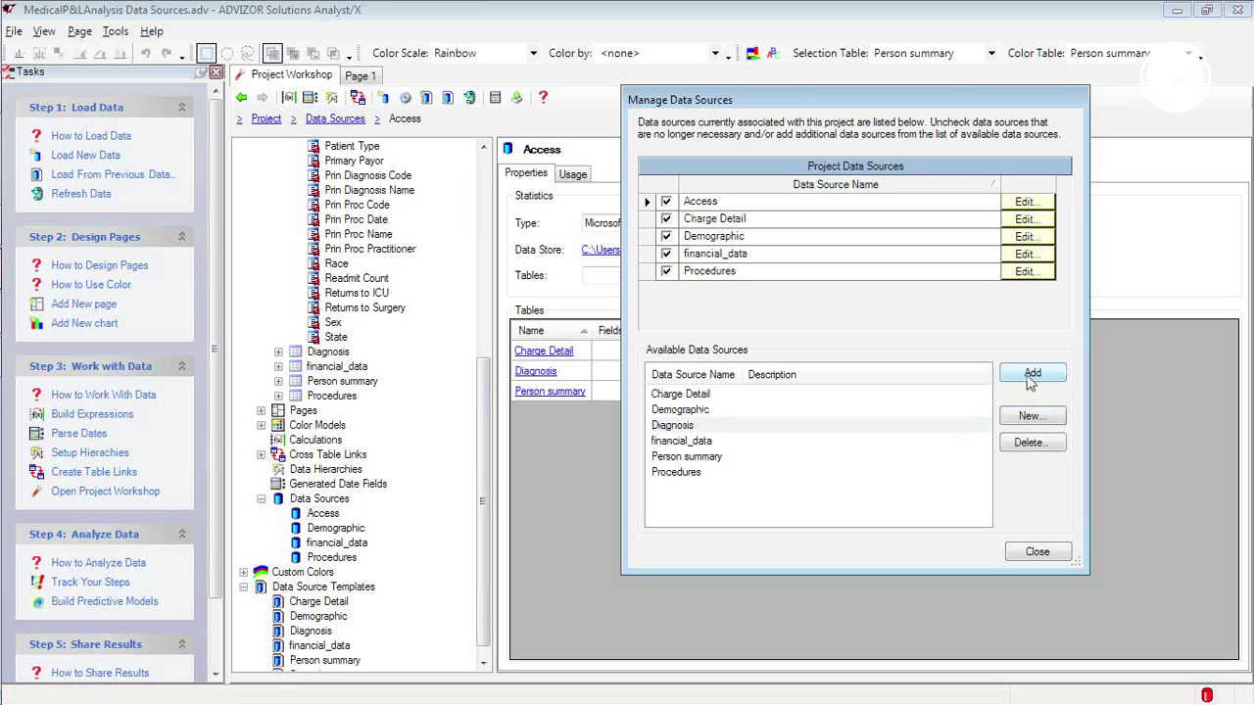
{"action": "left_click", "coordinate": [714, 458]}
{"action": "left_click", "coordinate": [1032, 370]}
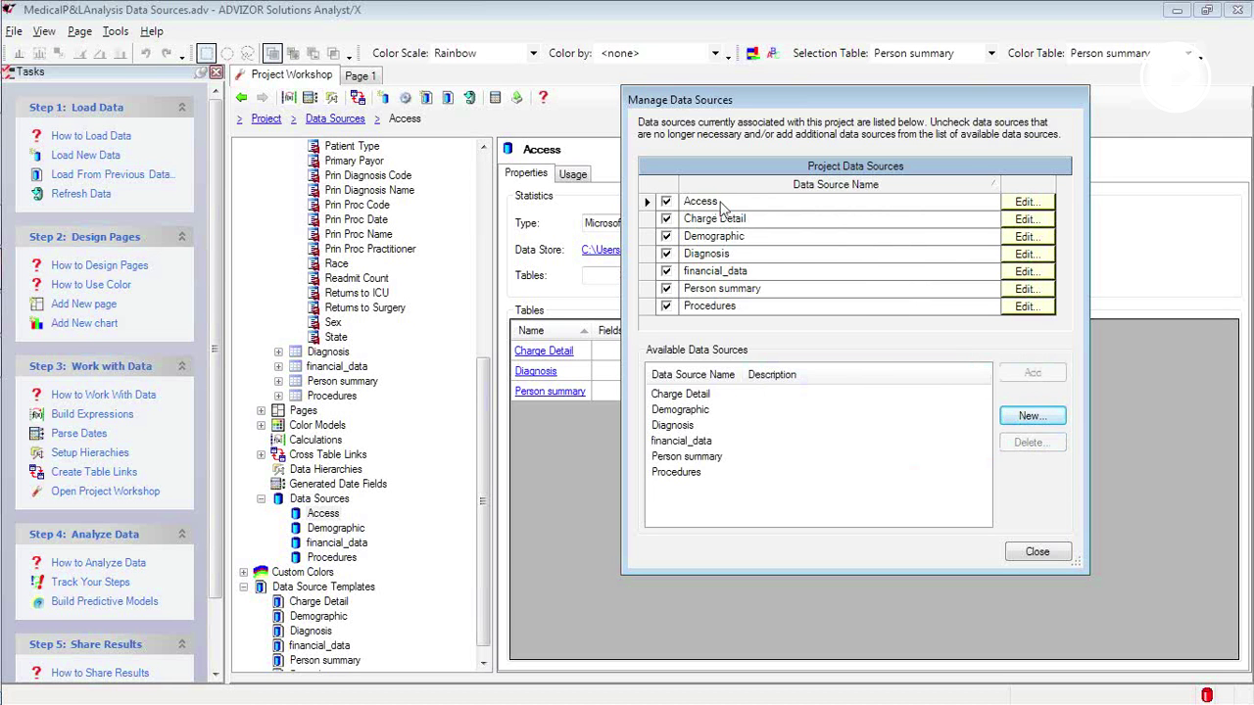
Remove the Access data source from the project and refresh the project data.
{"action": "left_click", "coordinate": [666, 203]}
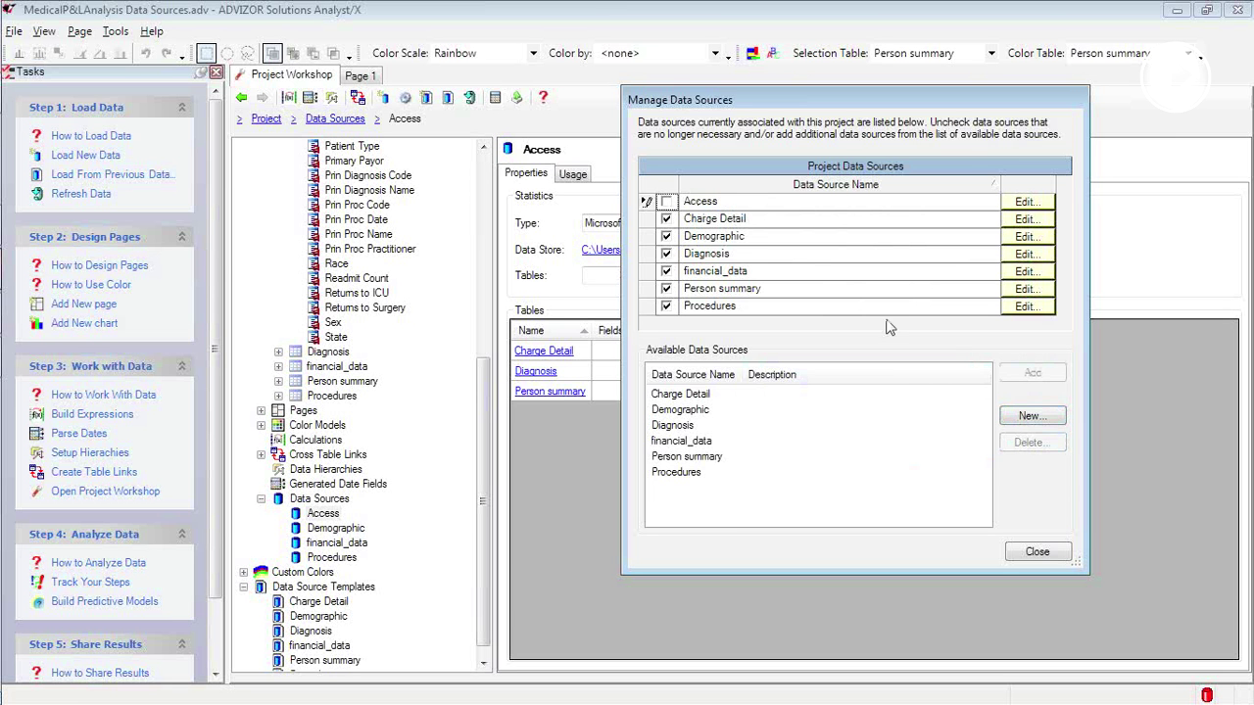
{"action": "left_click", "coordinate": [1057, 558]}
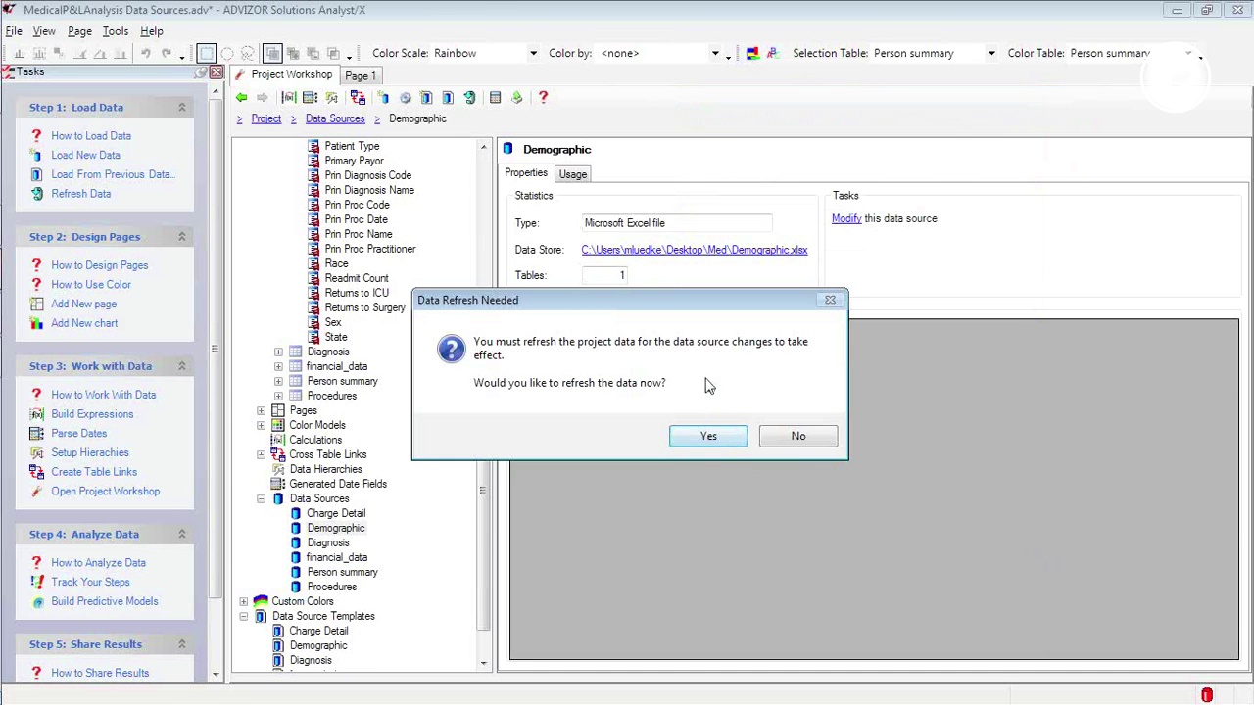
{"action": "left_click", "coordinate": [712, 437]}
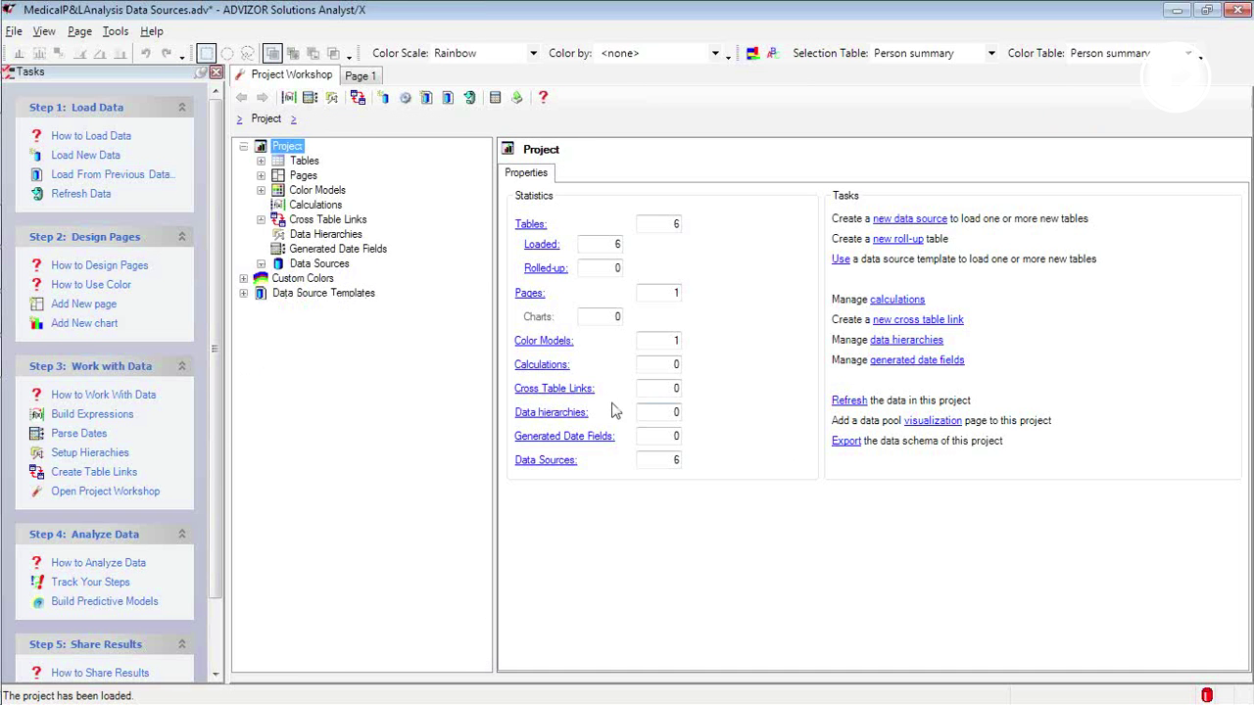
Expand the project's Data Sources list to check its entries and save the project.
{"action": "left_click", "coordinate": [261, 263]}
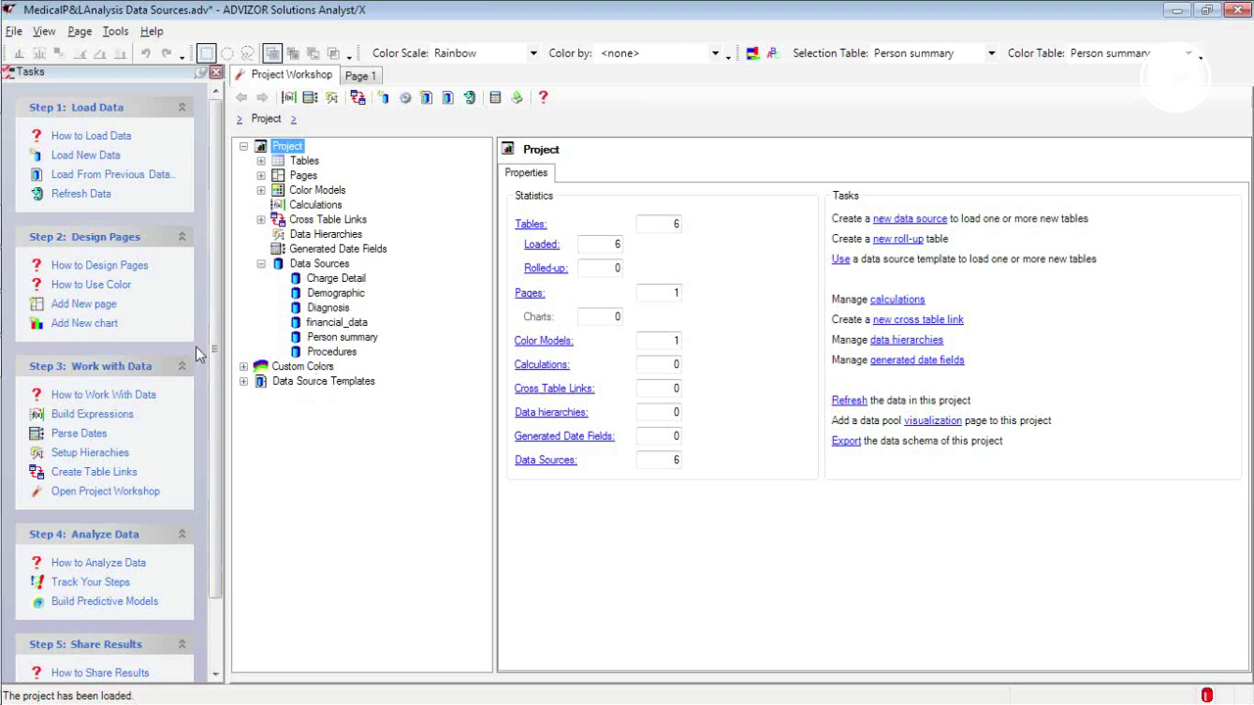
{"action": "left_click", "coordinate": [15, 31]}
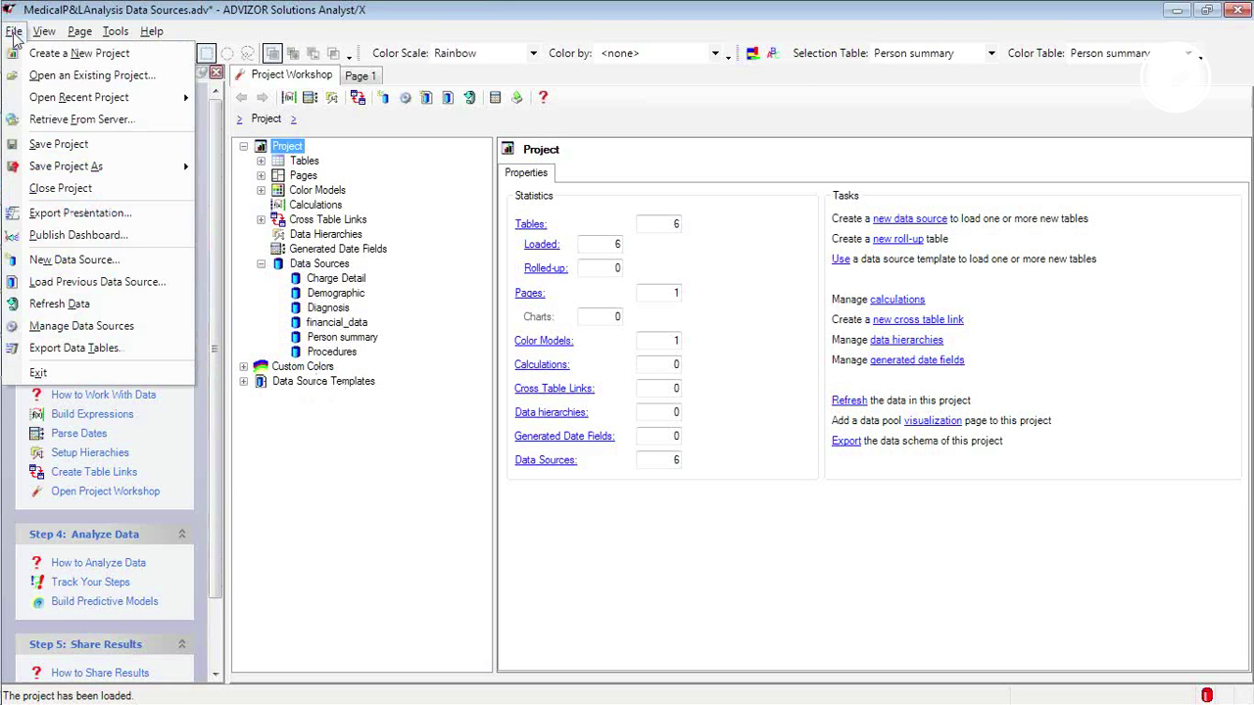
{"action": "left_click", "coordinate": [54, 147]}
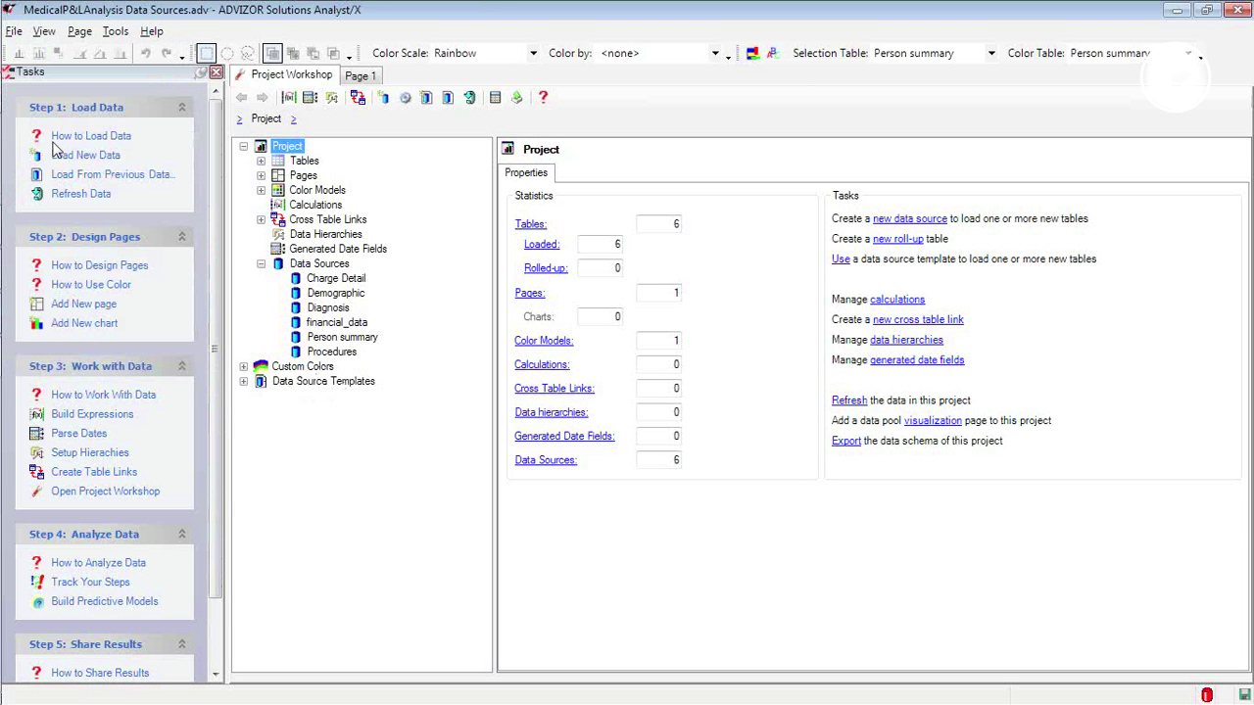
Close the project along with ADVIZOR Analyst/X and relaunch the 64-bit AnalystX program.
{"action": "left_click", "coordinate": [1236, 14]}
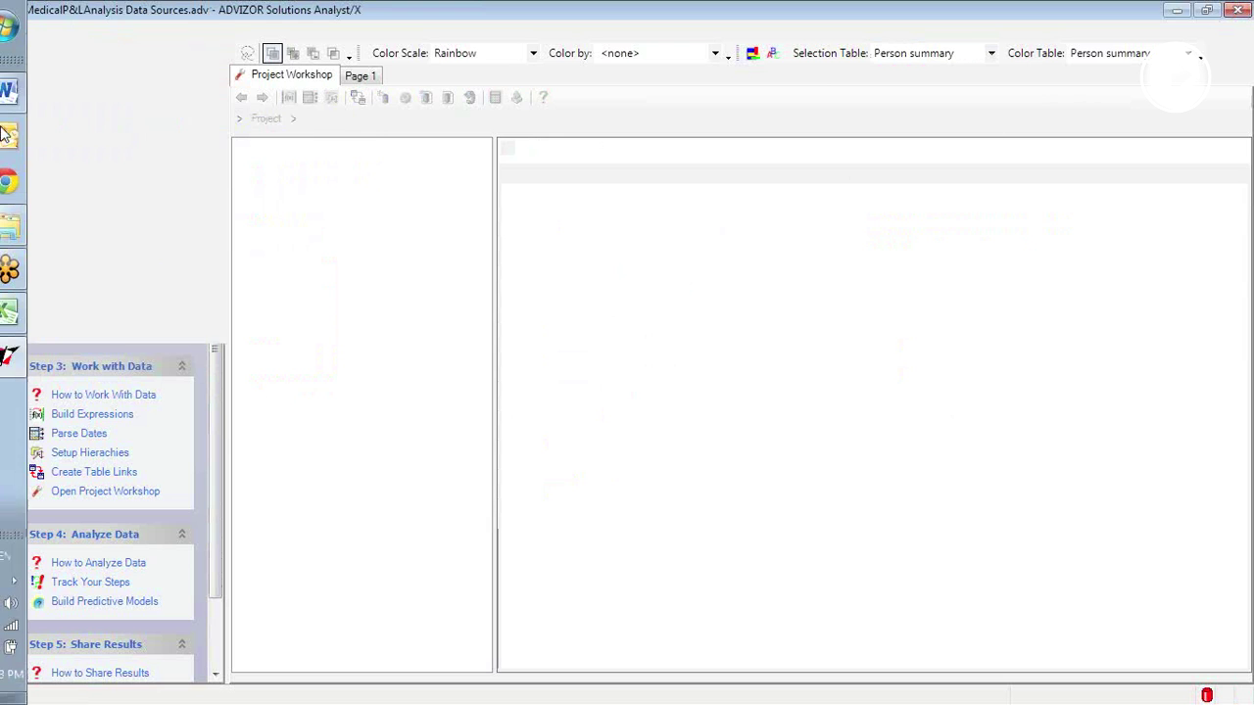
{"action": "left_click", "coordinate": [20, 29]}
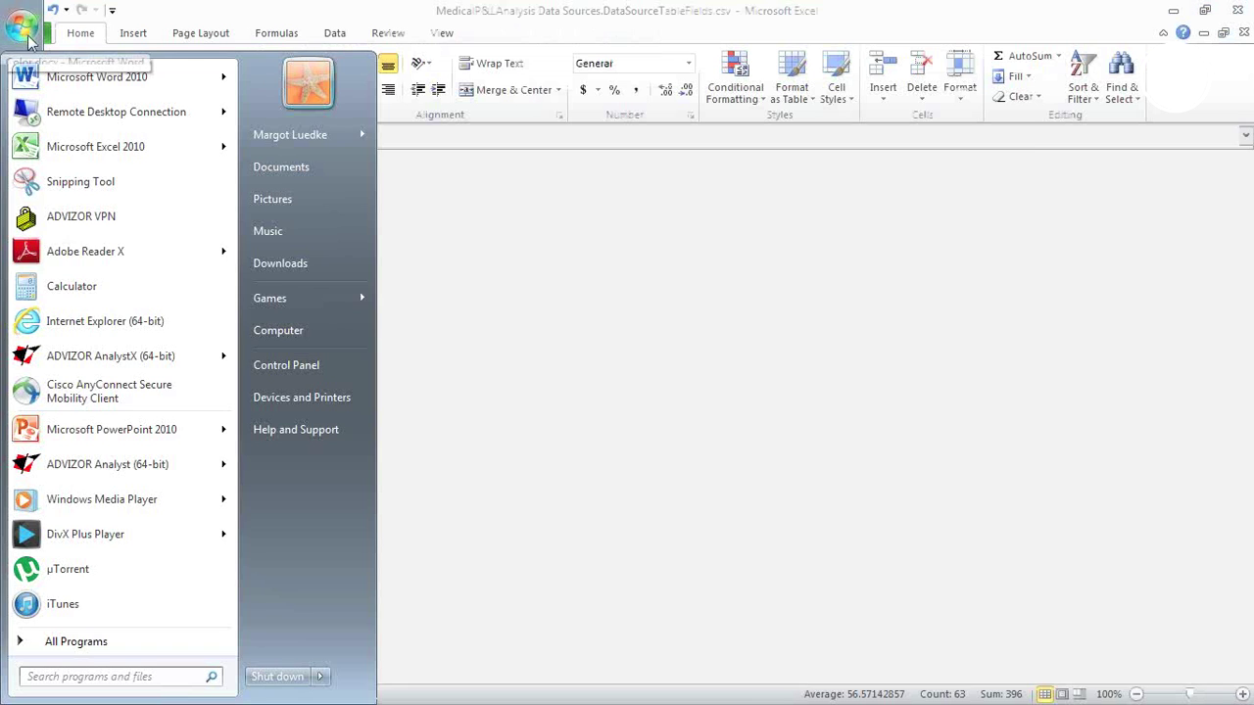
{"action": "left_click", "coordinate": [117, 357]}
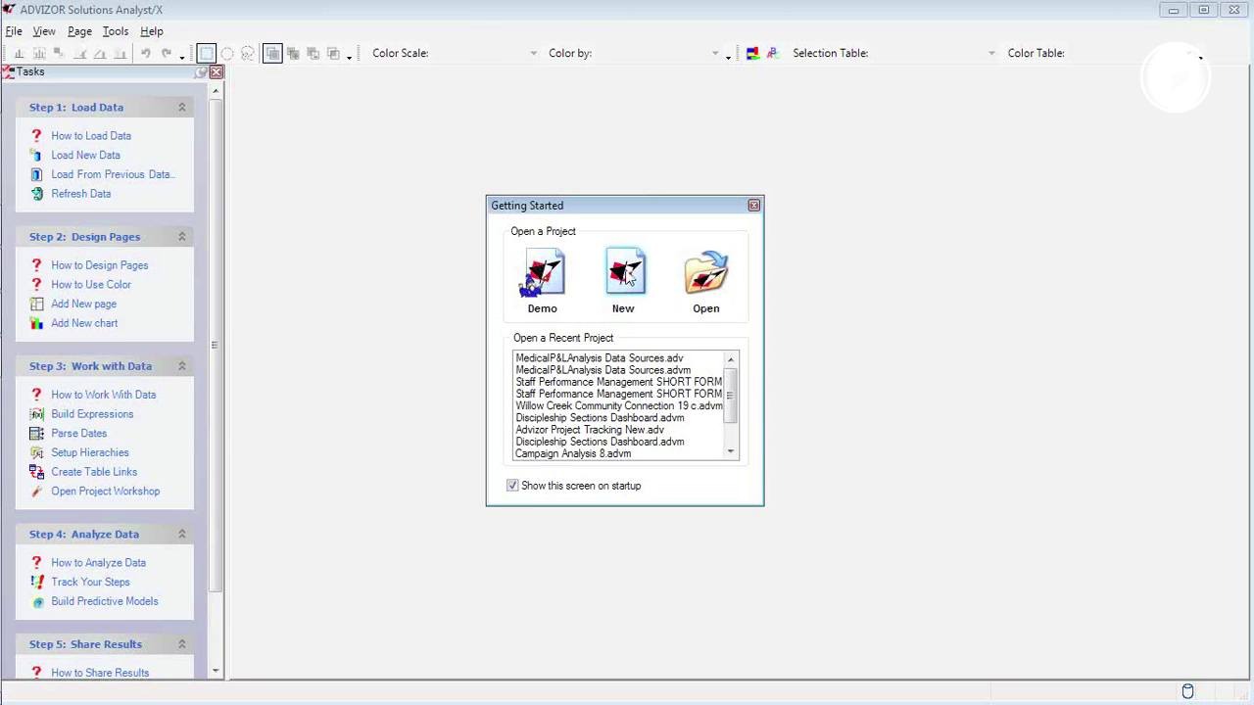
Create a new project and open its Project Workshop with the available data source templates expanded.
{"action": "left_click", "coordinate": [627, 277]}
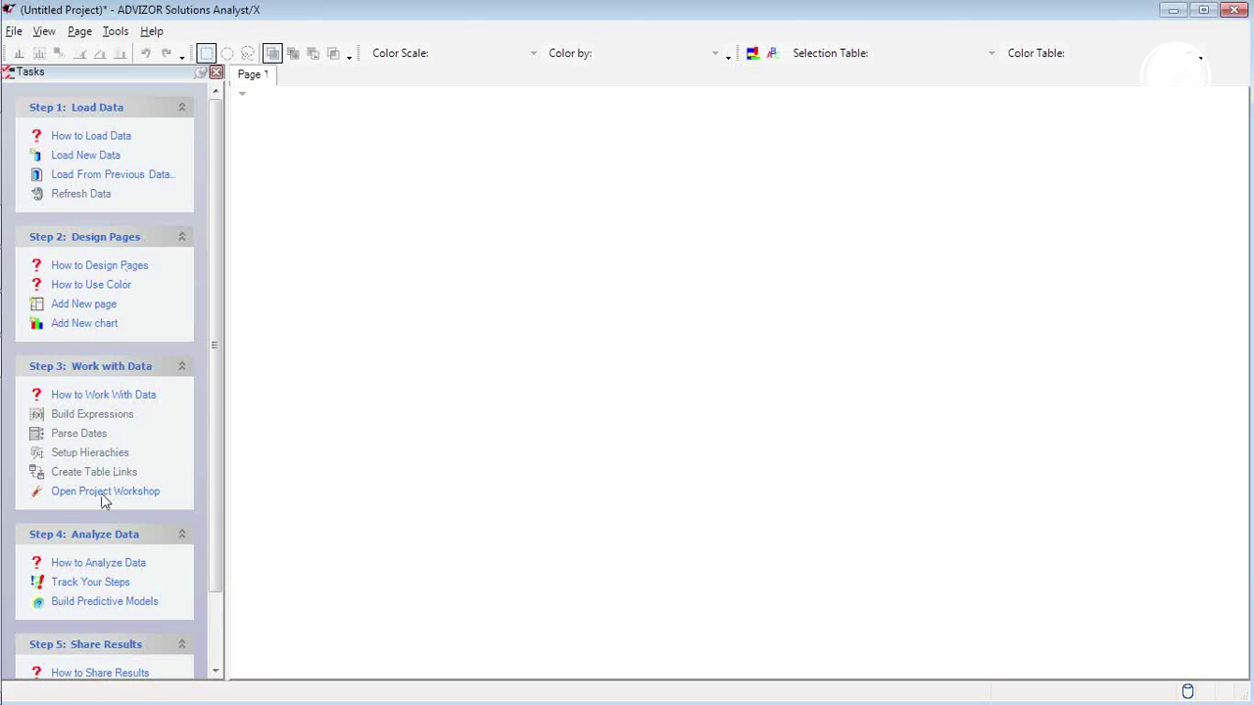
{"action": "left_click", "coordinate": [101, 493]}
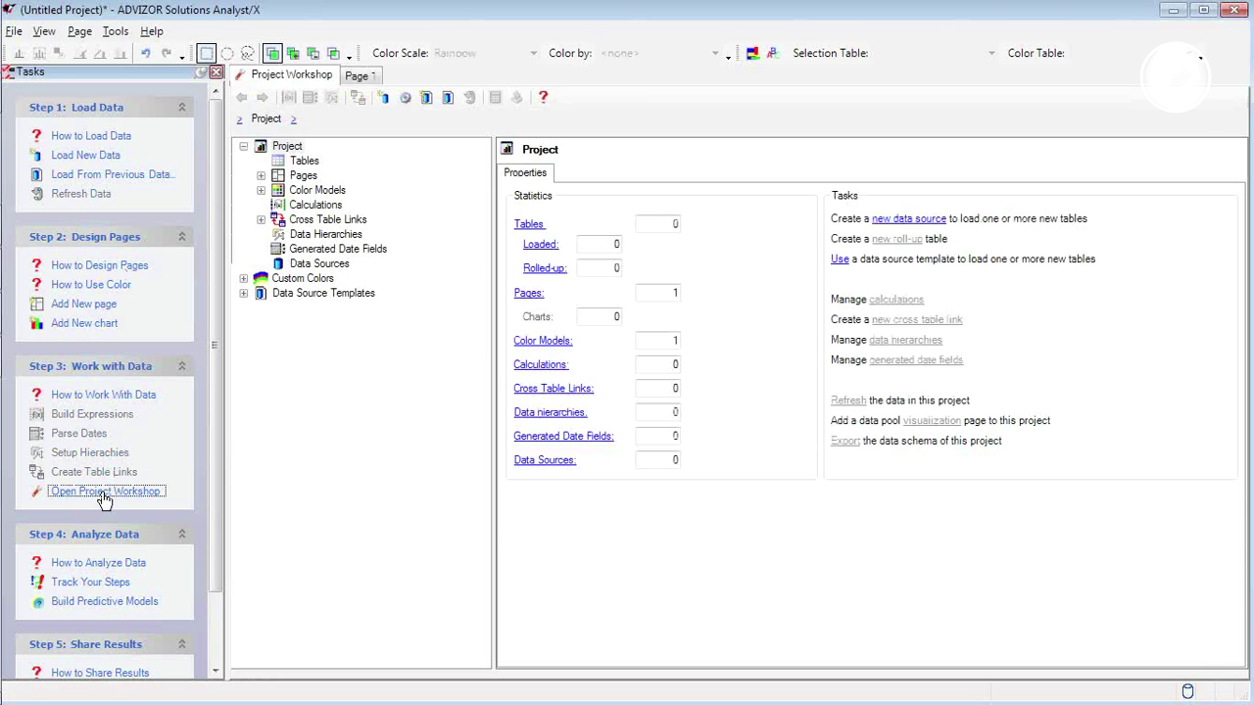
{"action": "left_click", "coordinate": [242, 294]}
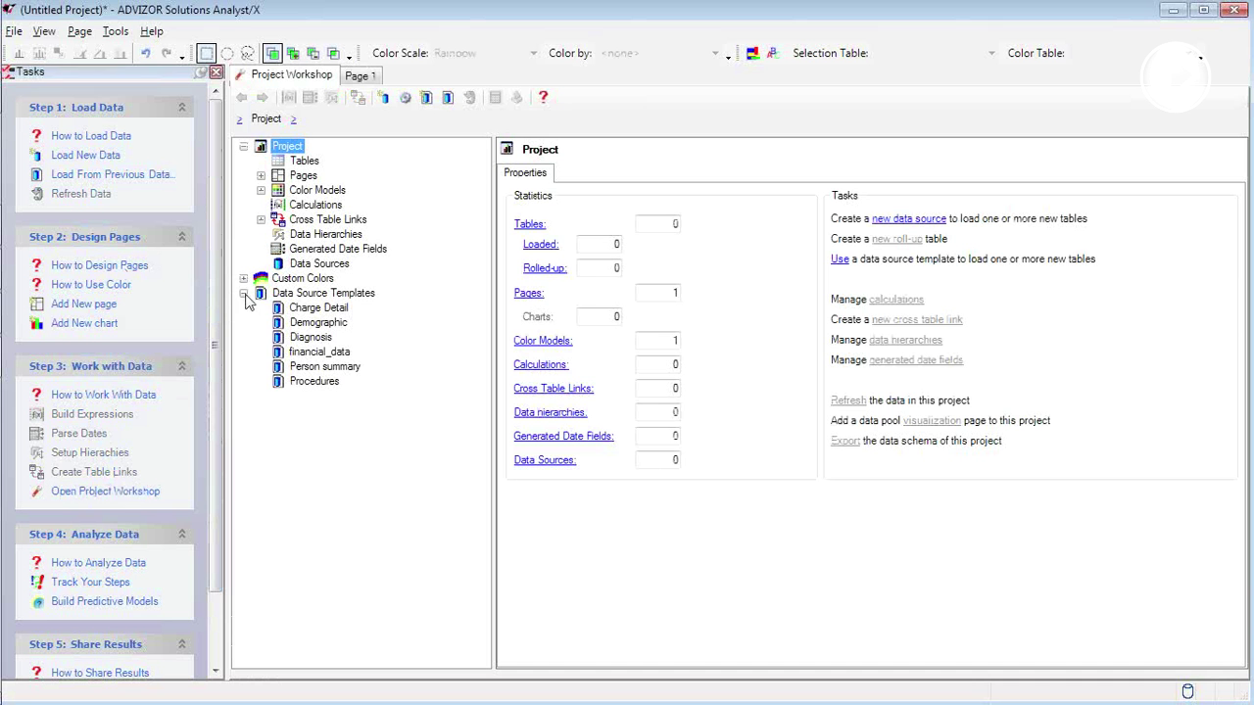